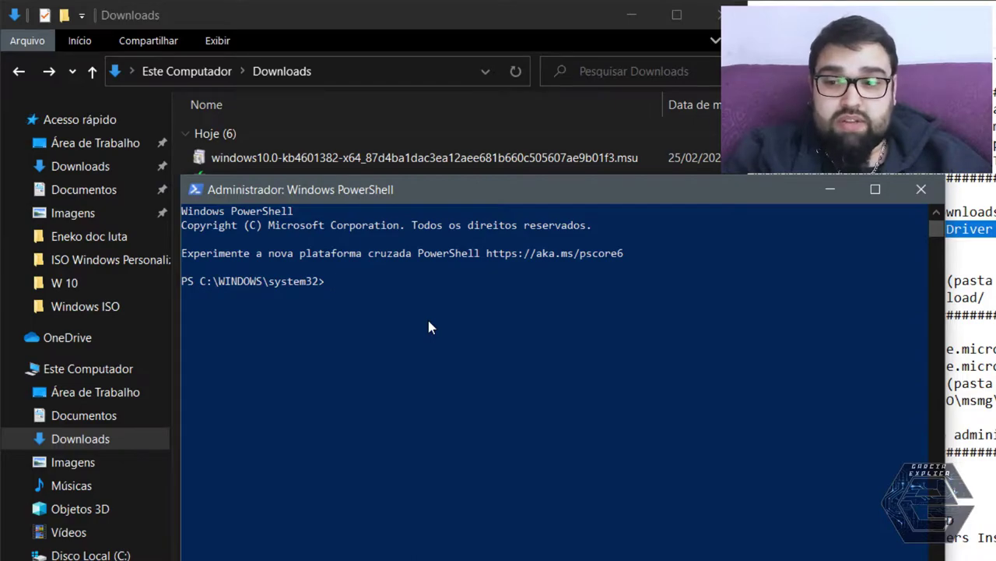
Export the installed drivers by running DISM.exe /Online /Export-Driver /Destination:%HOMEDRIVE%%HOMEPATH%\Downloads\Drivers in the administrator PowerShell
mouse_move(471, 192)
mouse_down()
mouse_move(415, 135)
mouse_move(419, 112)
mouse_up()
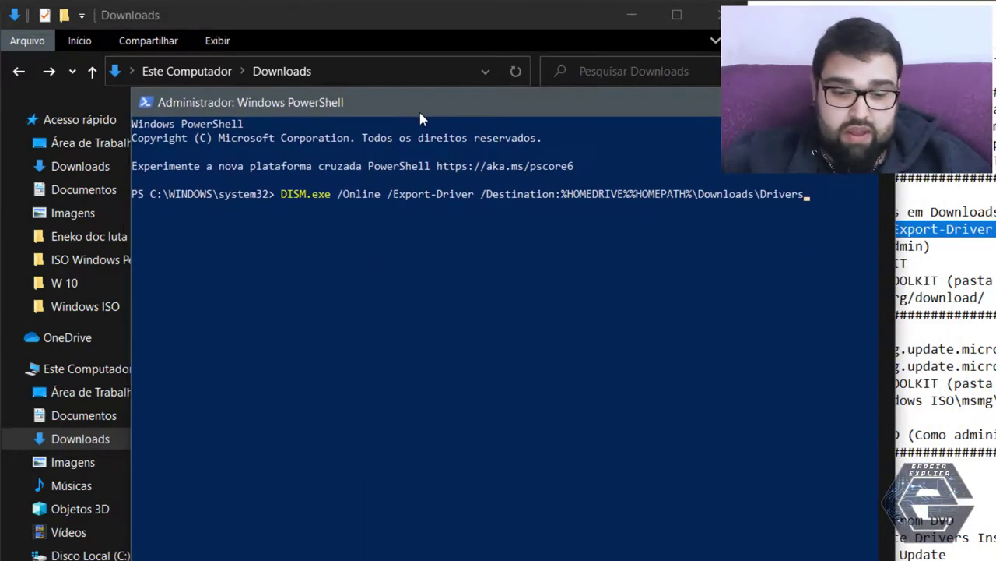
key(Return)
drag(523, 89, 480, 201)
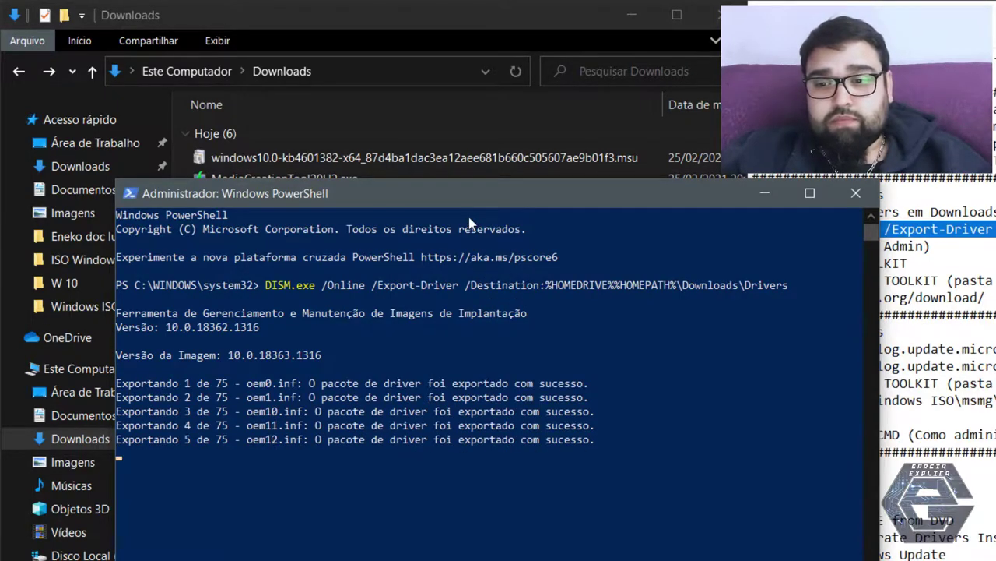
click(765, 192)
Compare the Drivers folder in Downloads with the Downloads\Drivers destination of the export command in the source.txt notes
click(245, 245)
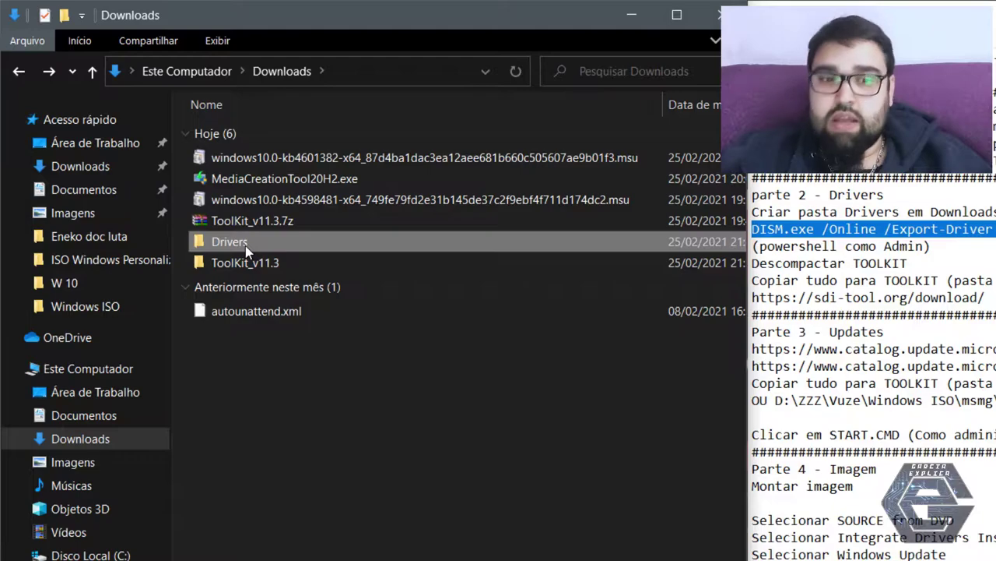
mouse_move(260, 249)
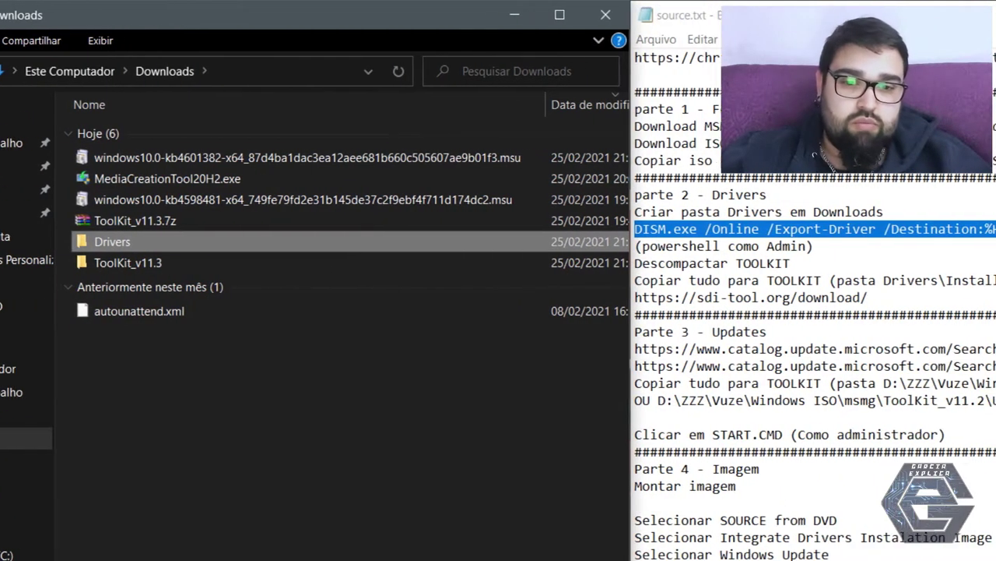
click(944, 229)
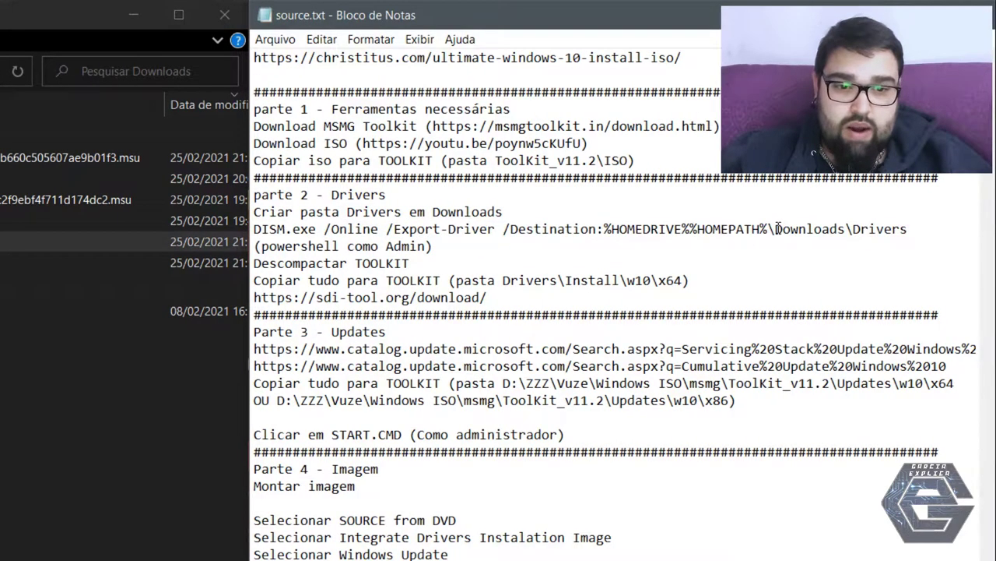
drag(945, 229, 995, 229)
drag(850, 229, 918, 228)
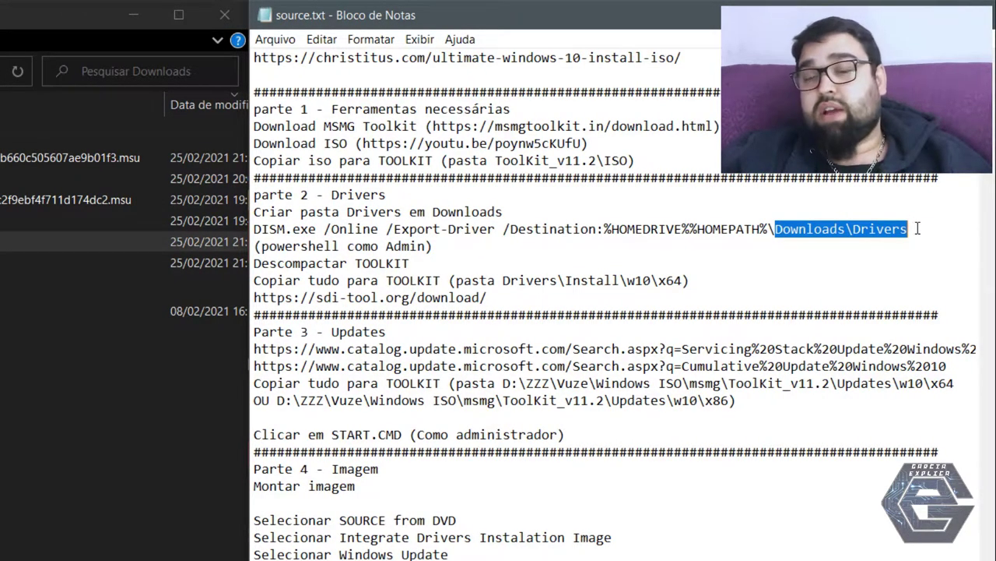
click(924, 228)
drag(775, 229, 908, 229)
click(921, 227)
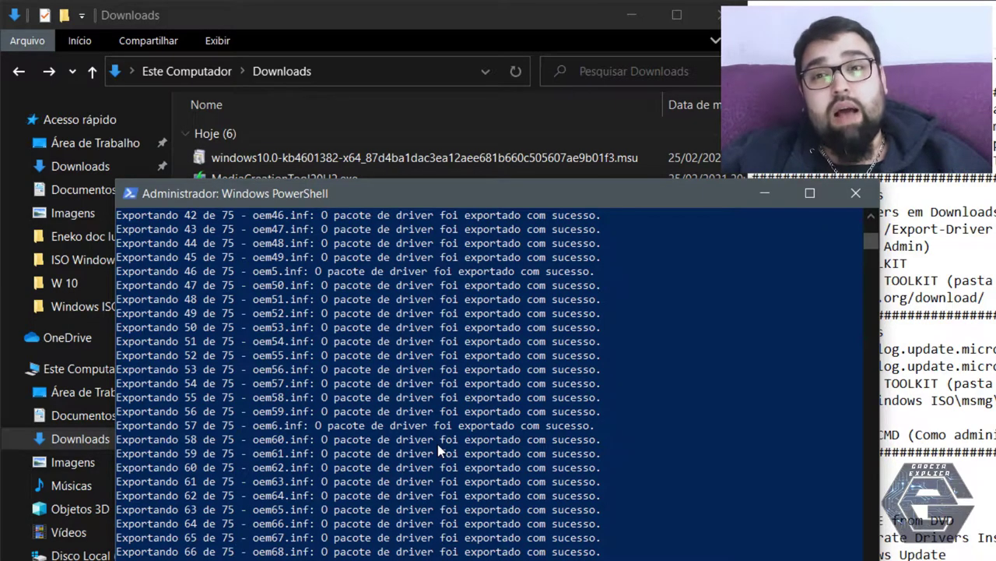
Close PowerShell and copy all the exported driver folders inside Downloads\Drivers
click(849, 192)
click(459, 410)
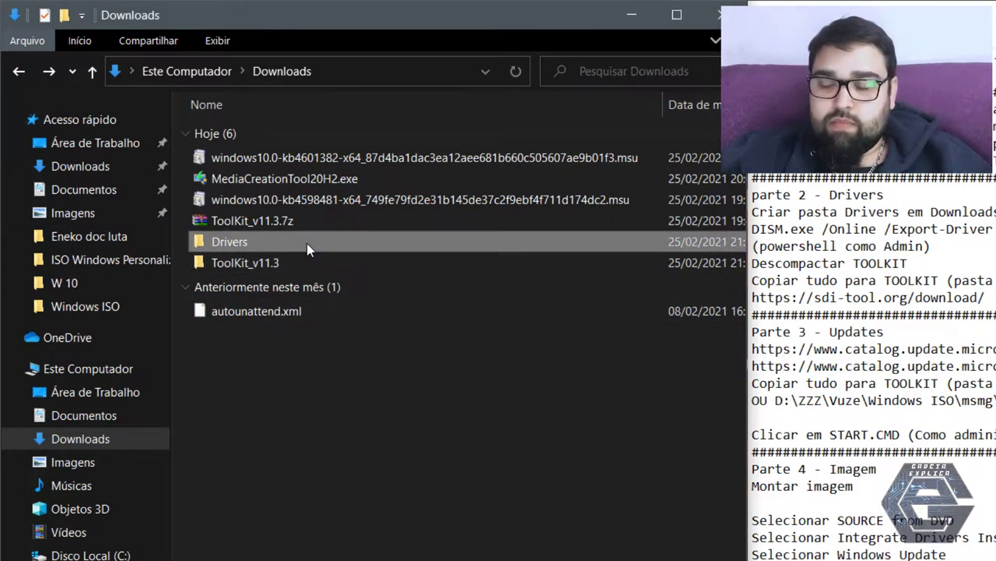
double_click(307, 243)
key(ctrl+a)
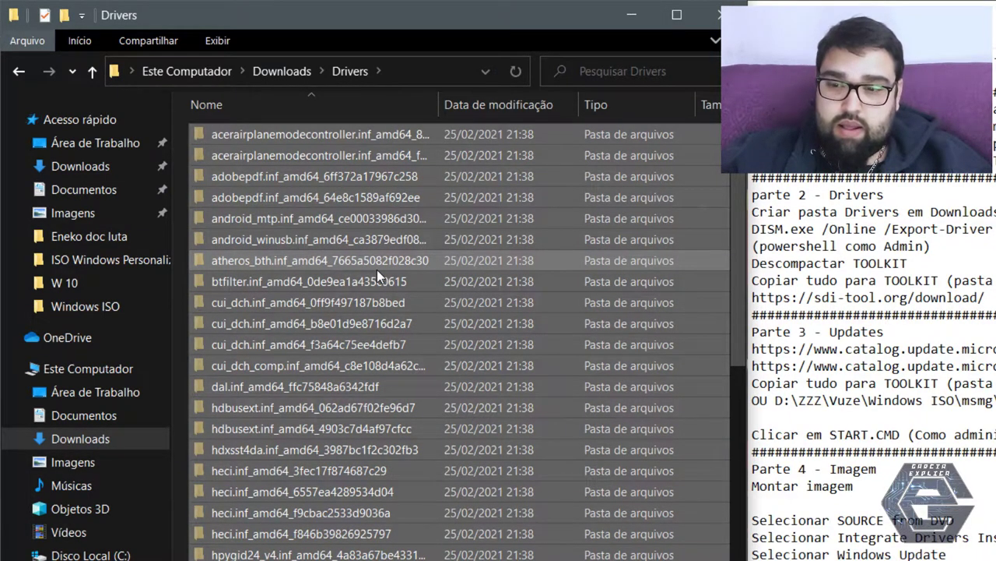
key(BackSpace)
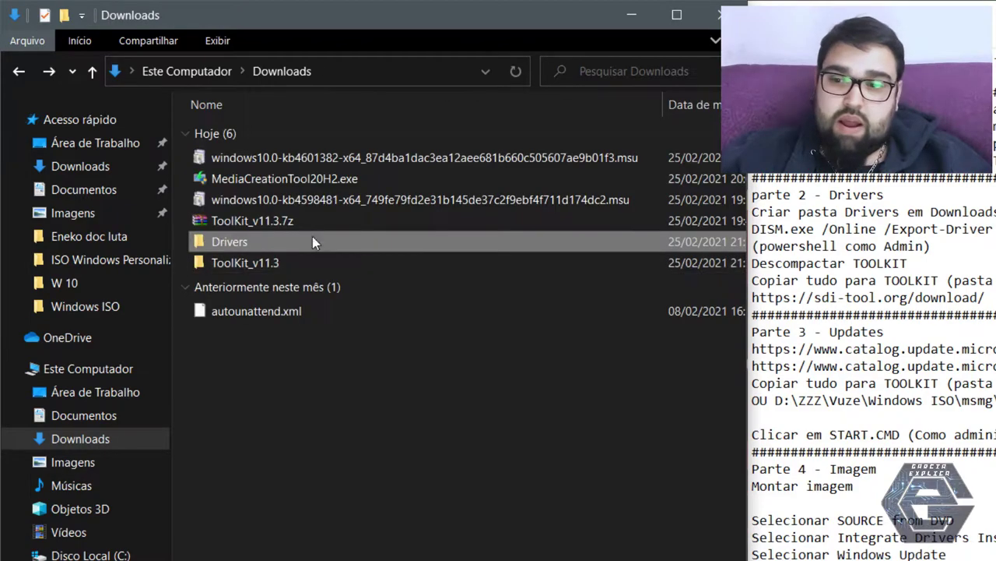
double_click(293, 241)
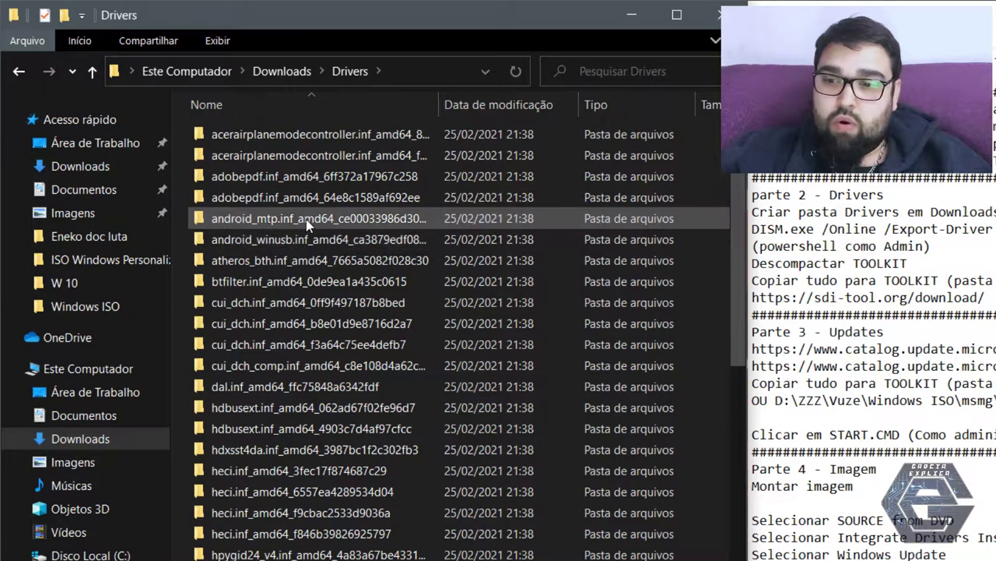
key(BackSpace)
Paste the copied driver folders into ToolKit_v11.3\Drivers\Install\w10\x64
double_click(271, 262)
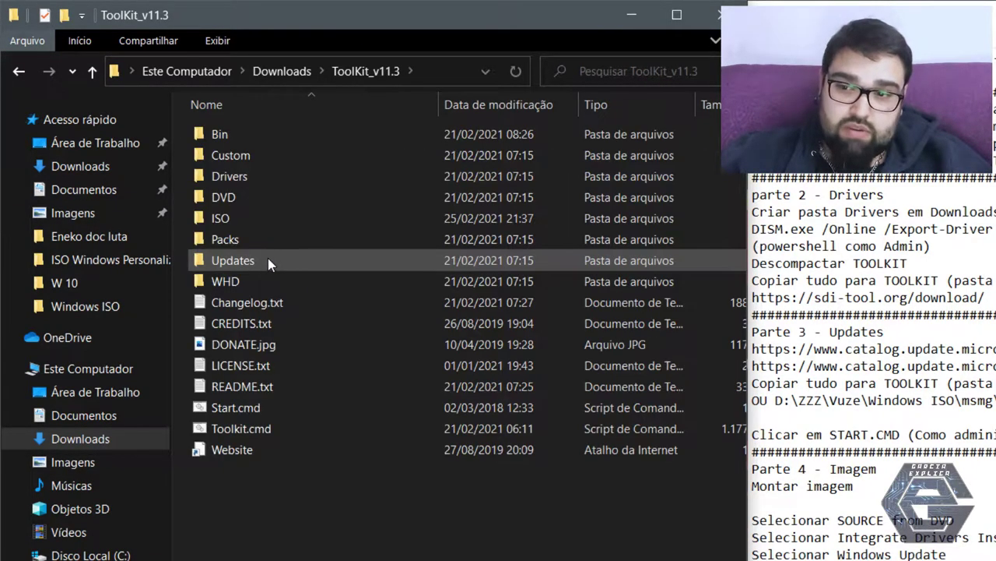
double_click(268, 184)
double_click(271, 138)
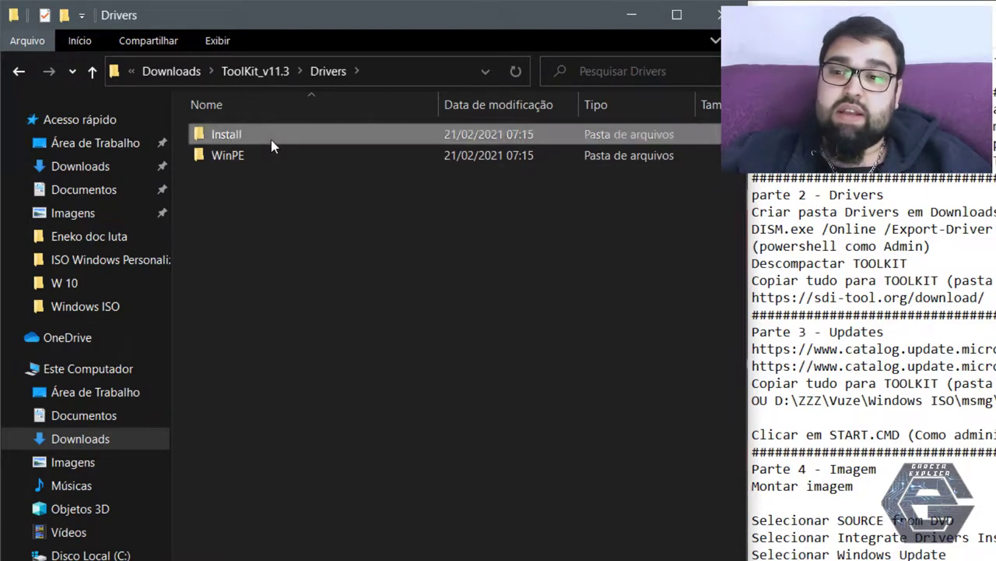
double_click(265, 159)
double_click(264, 158)
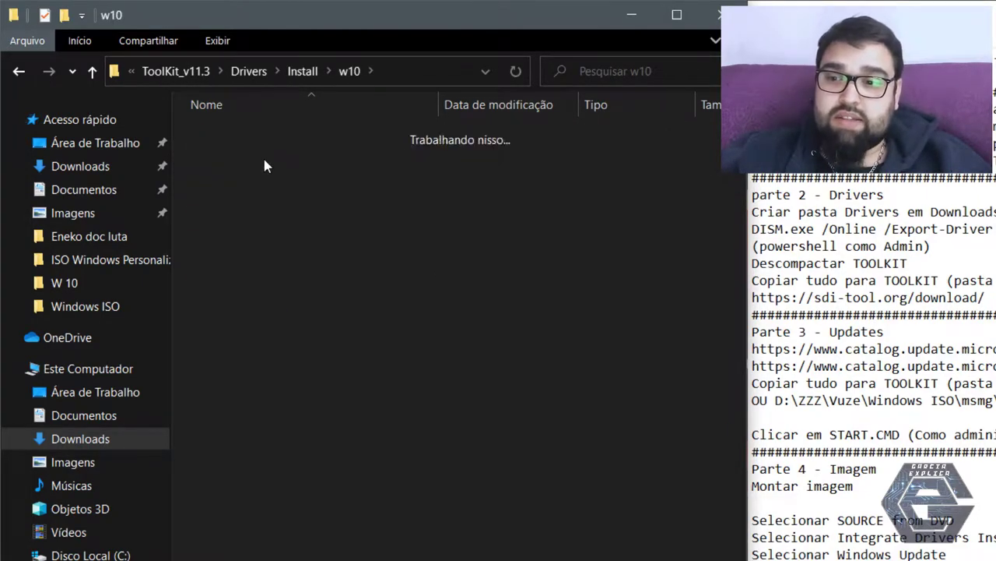
key(ctrl+v)
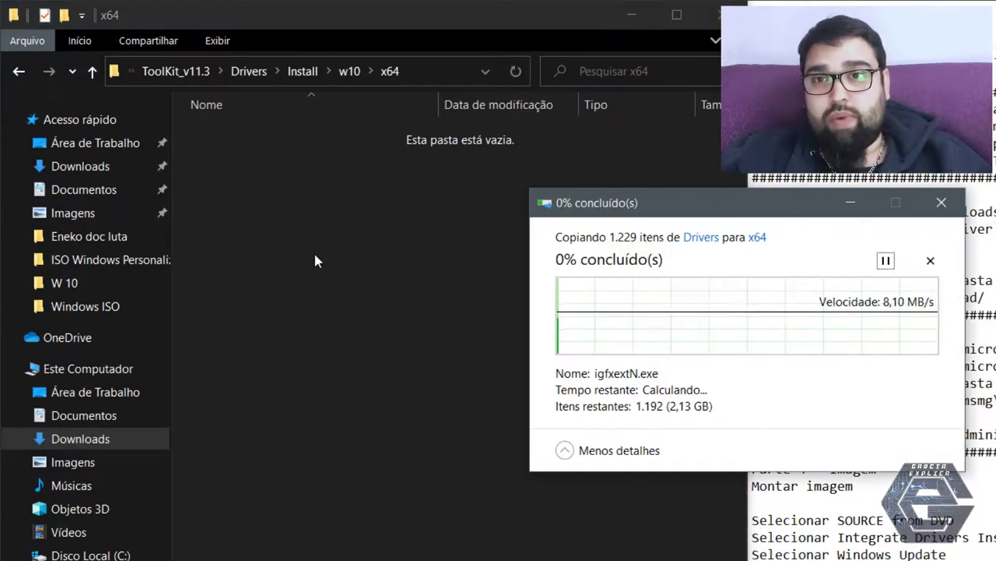
Review the Windows version and architecture subfolders in the toolkit's Drivers\Install folder, including the contents of w10\x64
click(248, 72)
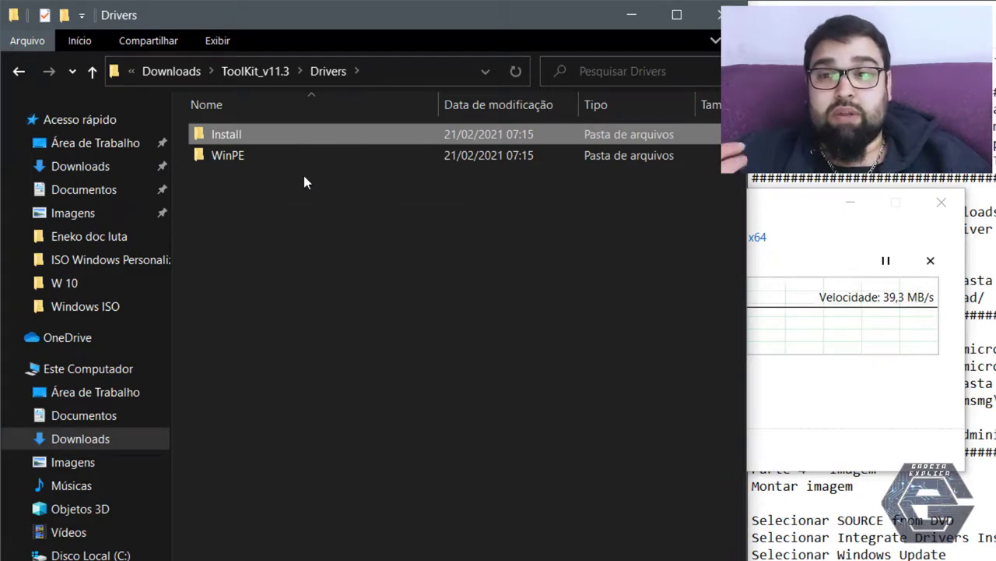
double_click(282, 137)
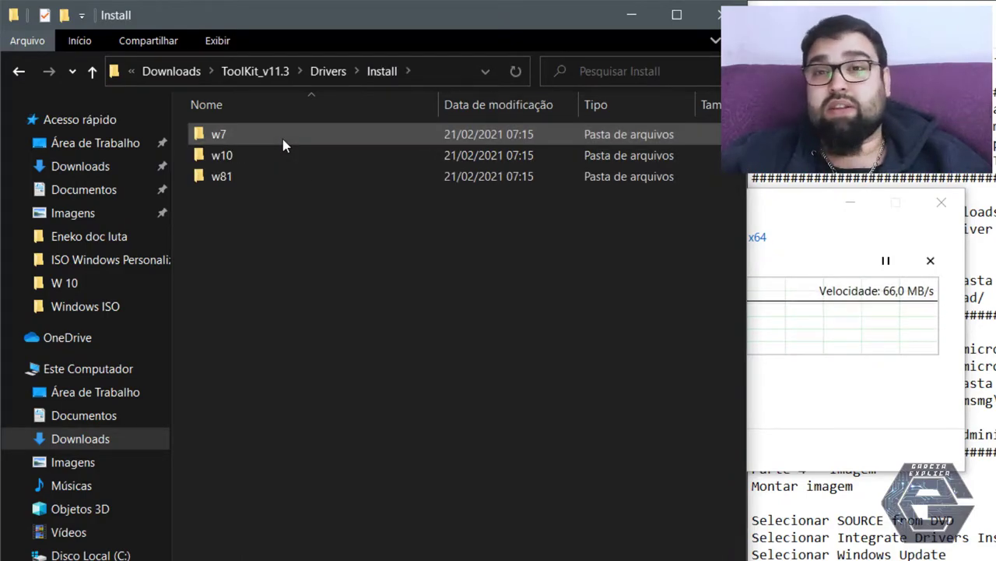
double_click(270, 156)
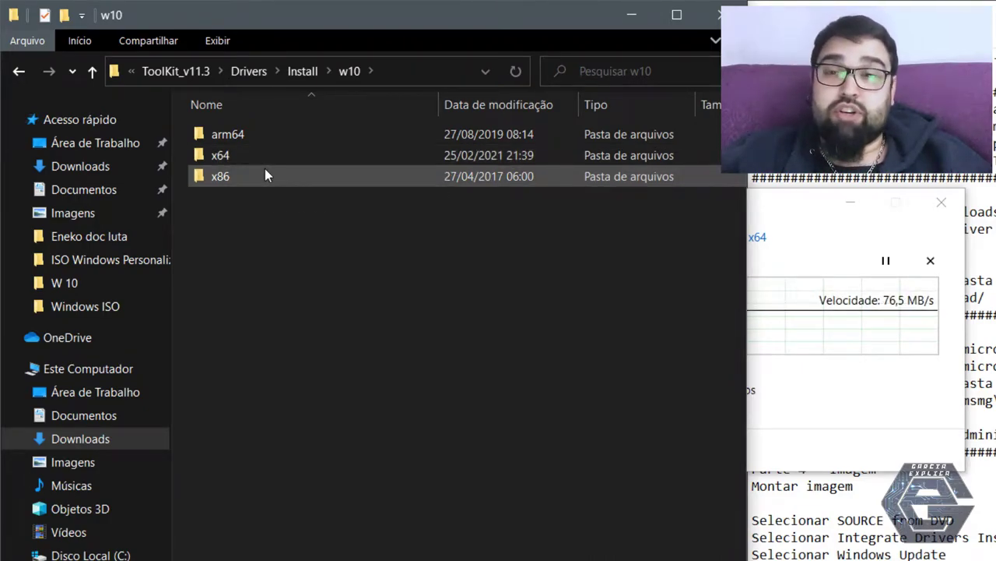
mouse_move(264, 170)
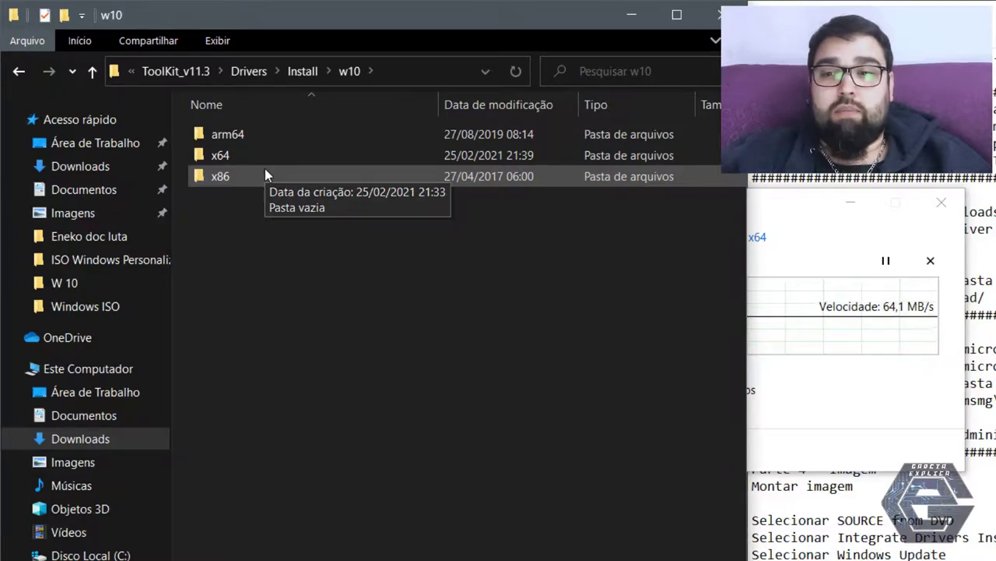
key(BackSpace)
key(BackSpace)
key(alt+Right)
key(alt+Right)
key(alt+Right)
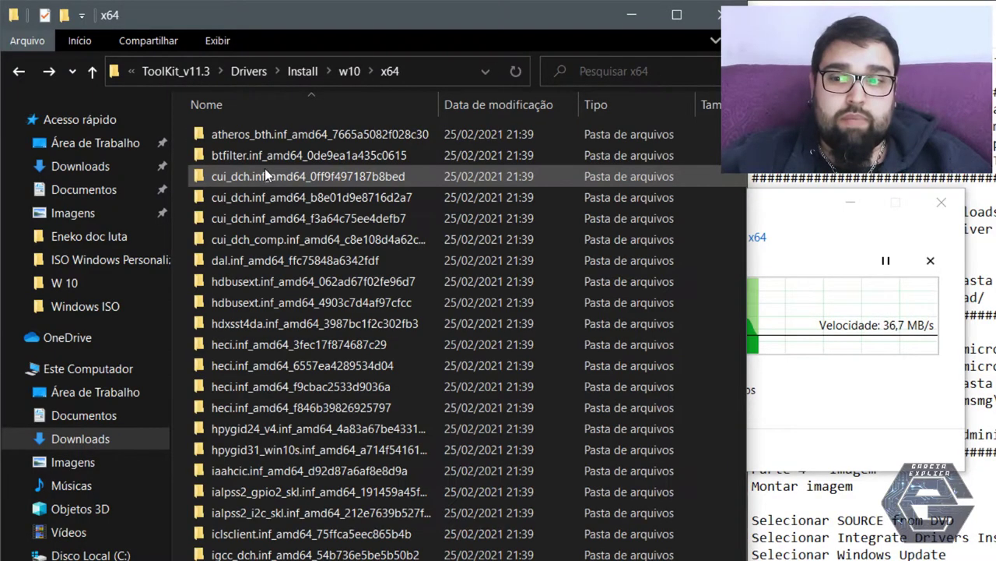
key(BackSpace)
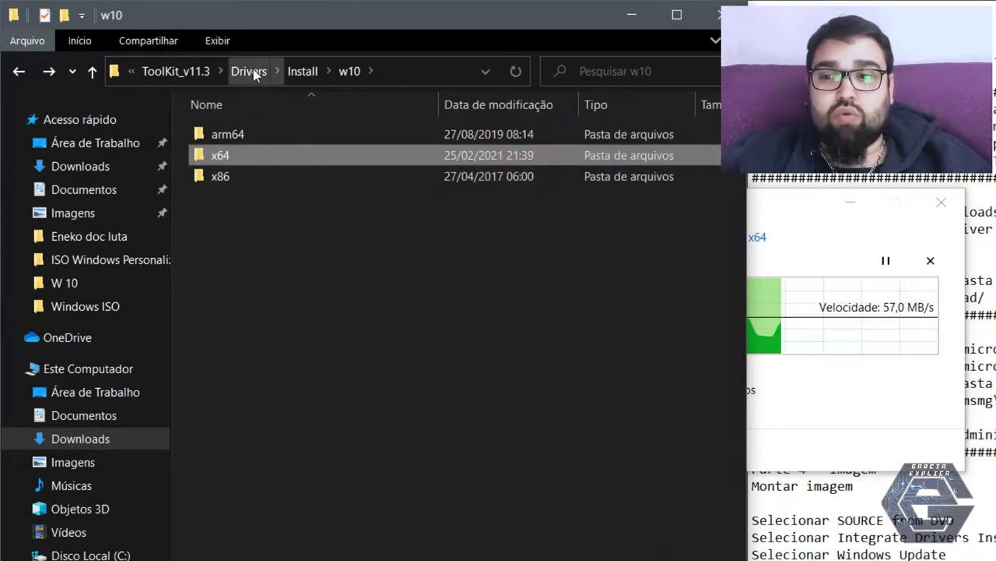
Look through the Updates folder of ToolKit_v11.3 and return to the Downloads folder
click(190, 69)
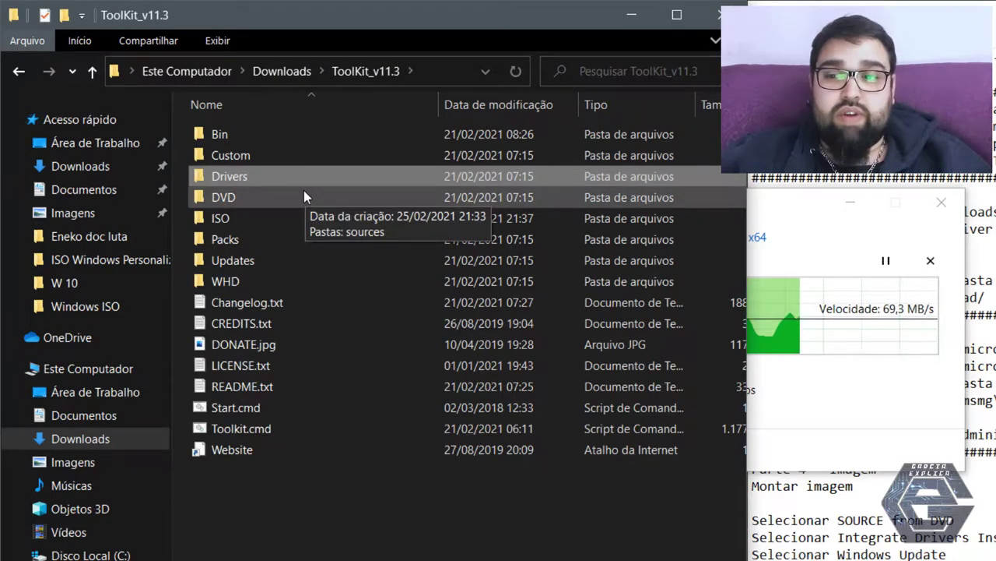
double_click(274, 262)
double_click(266, 152)
key(BackSpace)
key(BackSpace)
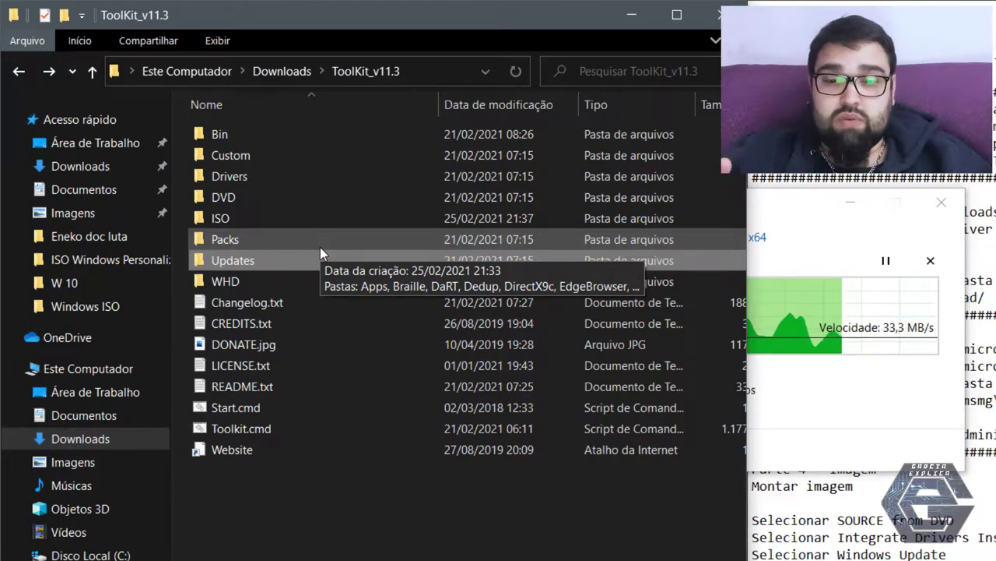
click(274, 73)
Examine the Servicing Stack and Cumulative Update catalog links under Parte 3 - Updates in the source.txt notes
click(799, 350)
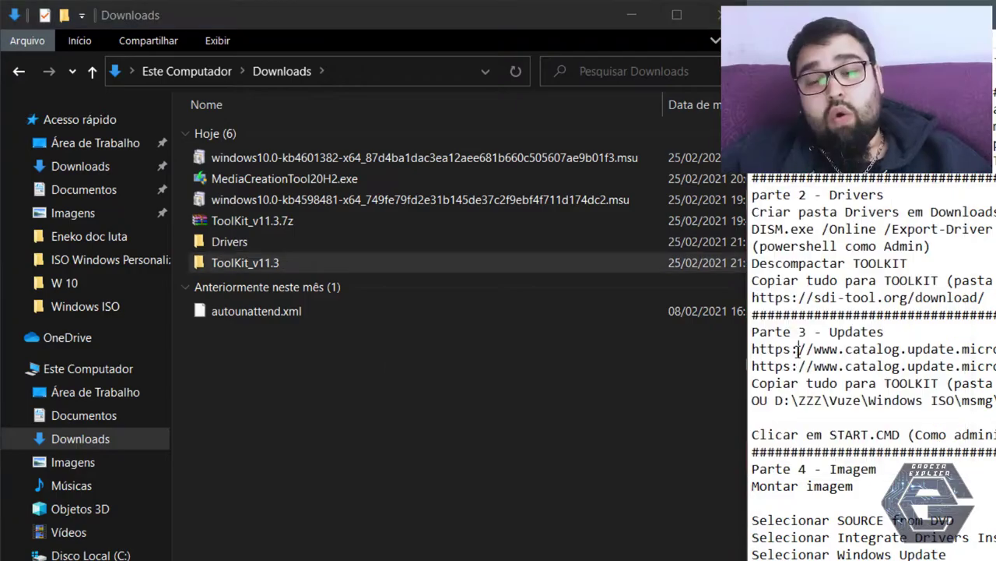
drag(800, 351, 790, 366)
click(839, 370)
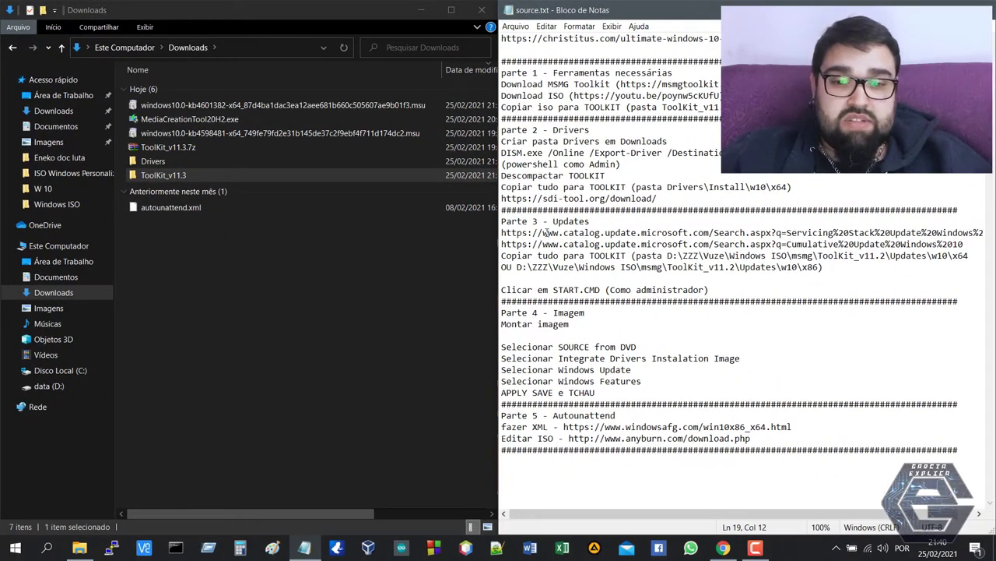
drag(547, 233, 739, 243)
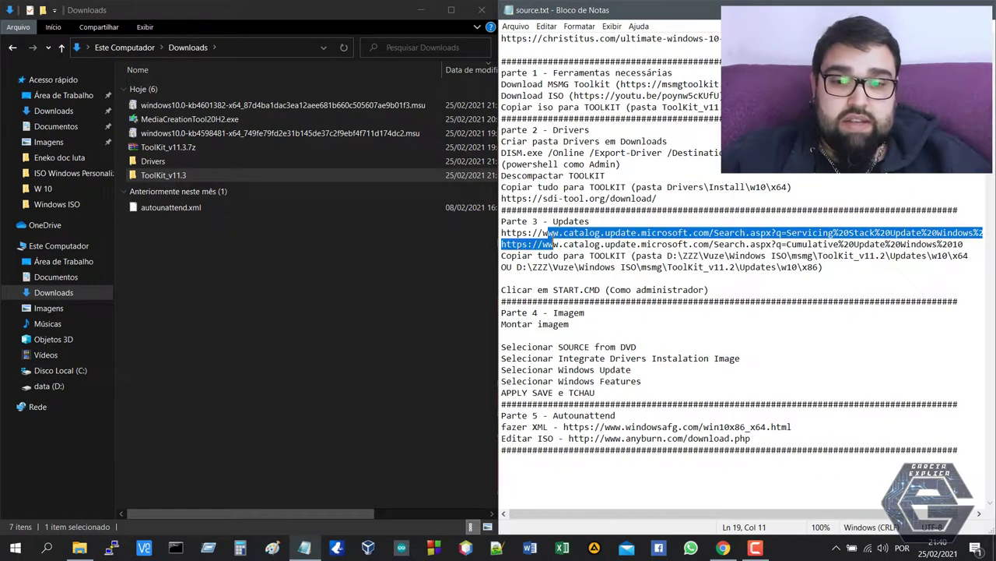
drag(568, 244, 568, 233)
click(584, 244)
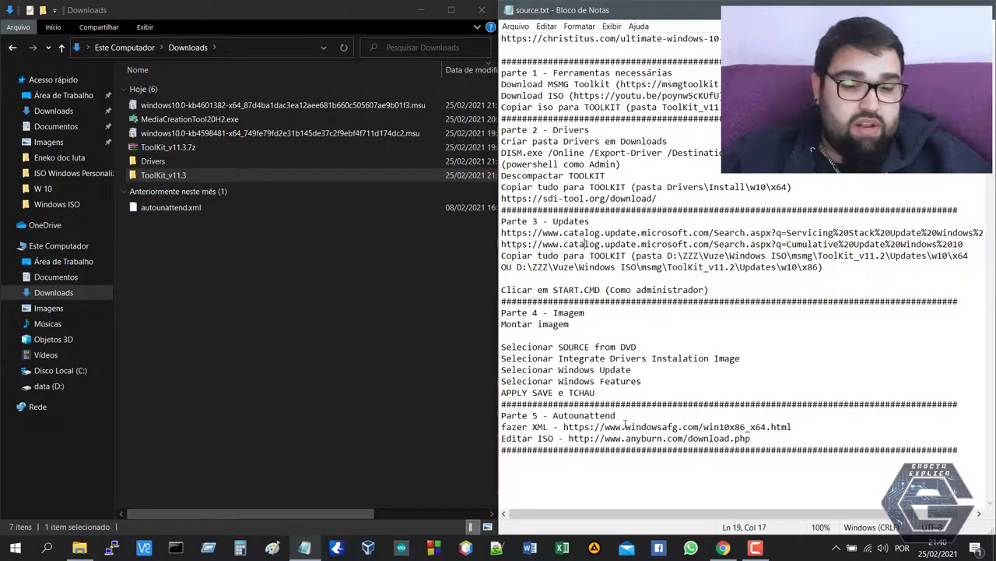
Switch to Chrome and view the Microsoft Update Catalog pages for the Windows 10 Servicing Stack and Cumulative Updates
click(723, 548)
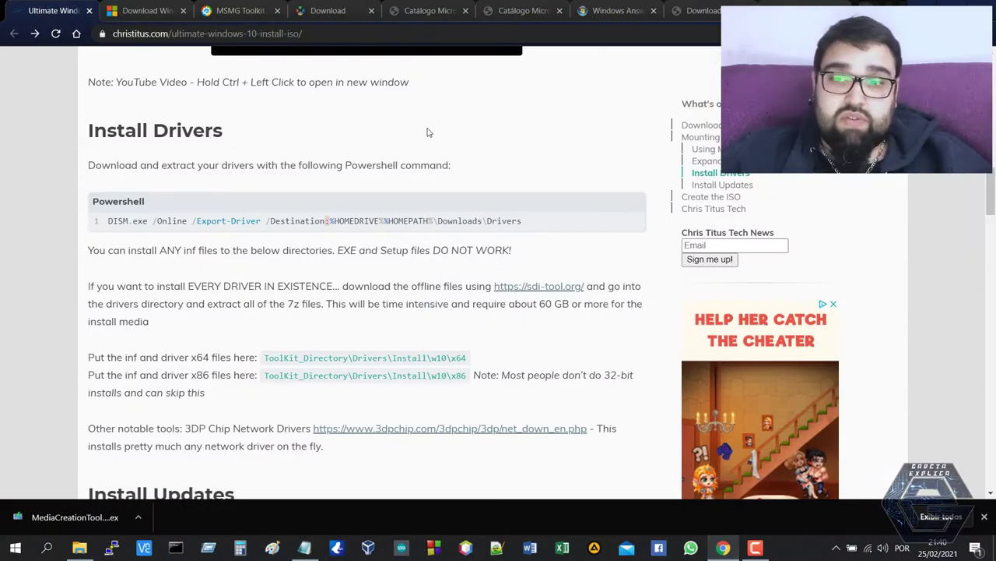
click(416, 6)
click(350, 7)
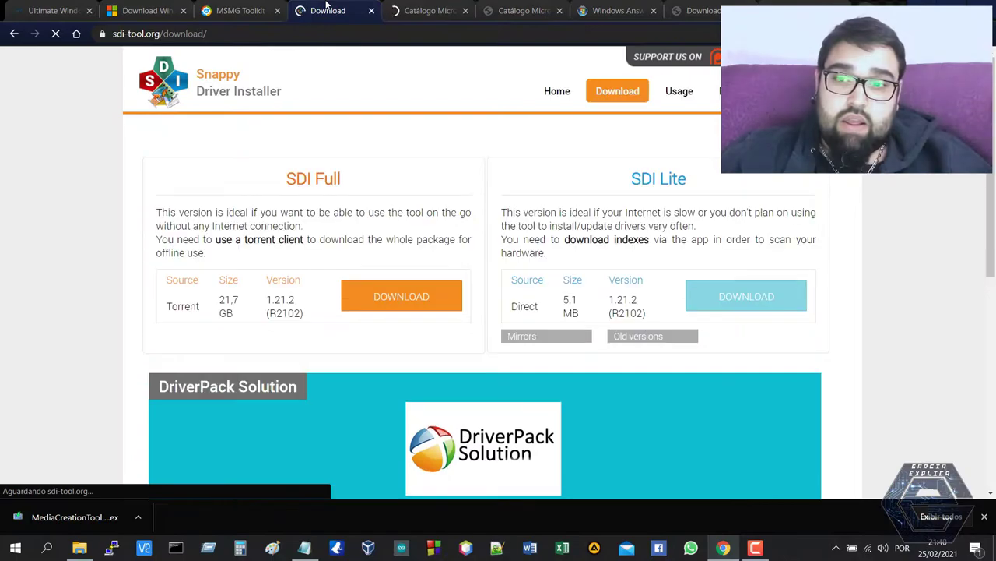
click(404, 5)
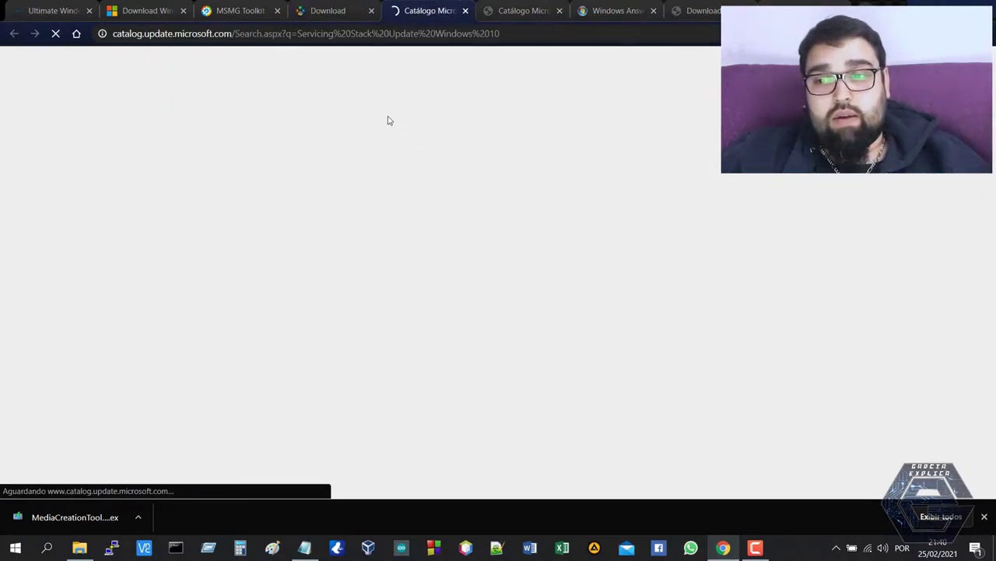
click(513, 6)
click(437, 5)
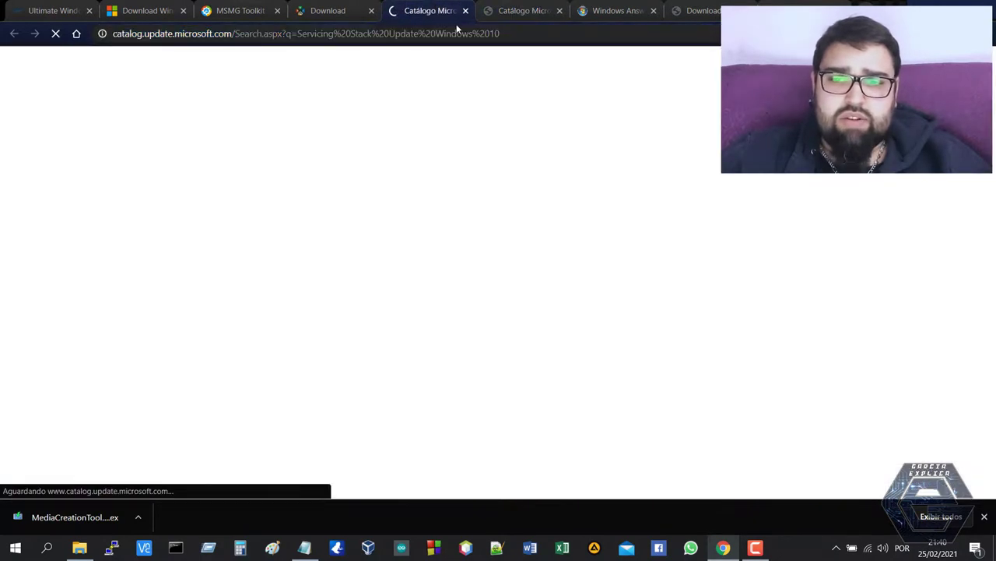
click(492, 12)
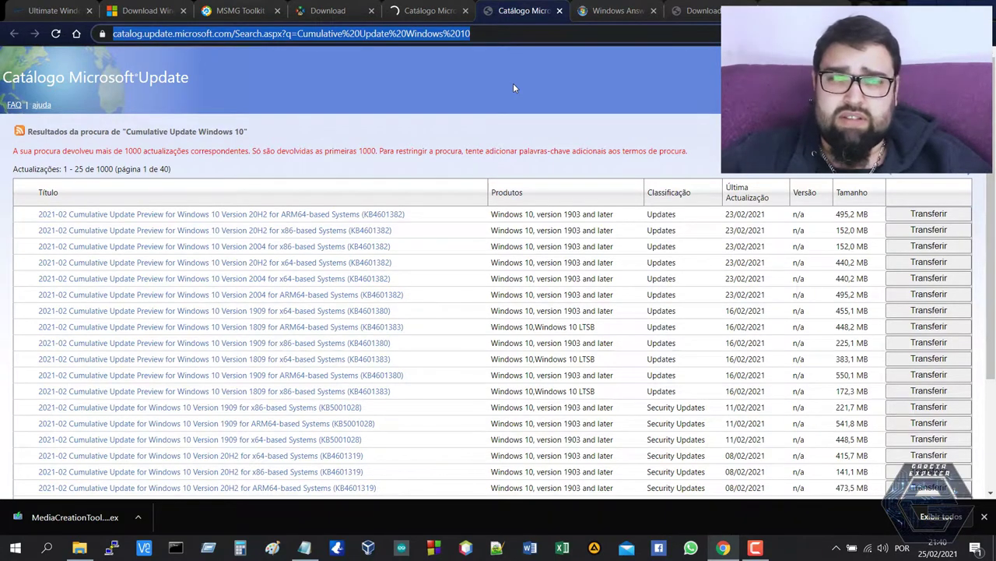
Check the Windows version in the MediaCreationTool20H2.exe file name in Downloads, and return to the Servicing Stack Update catalog page
click(80, 546)
click(195, 121)
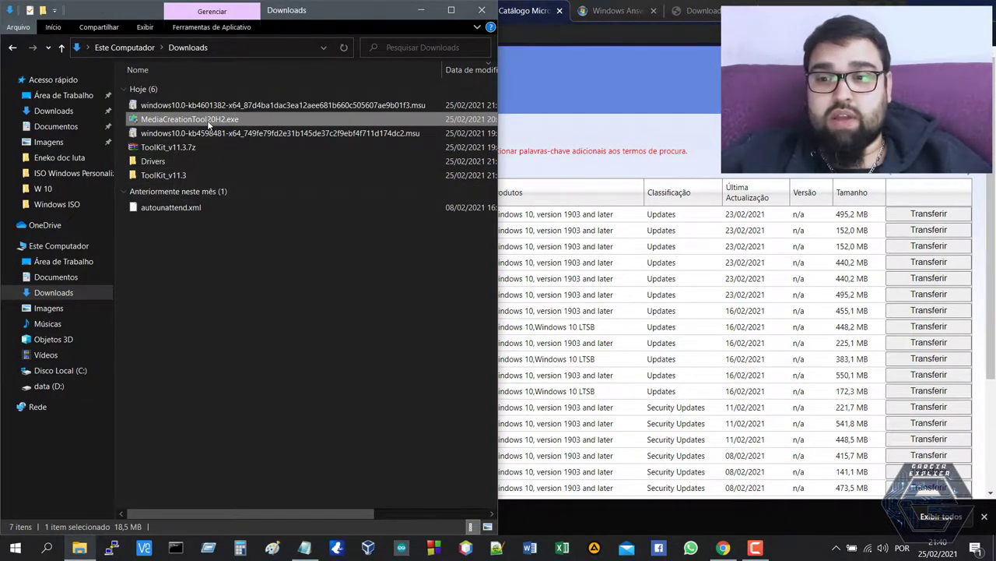
key(alt+Tab)
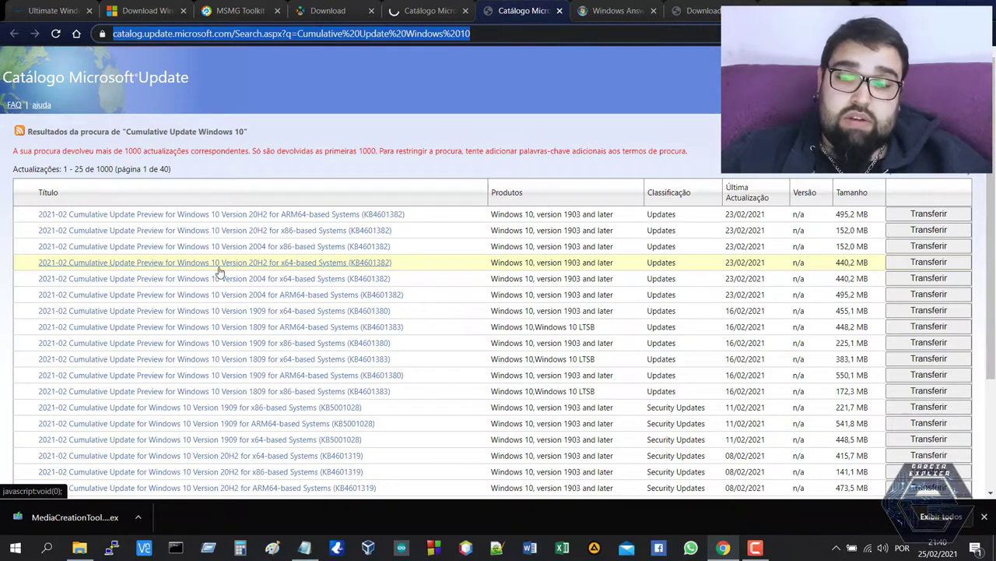
click(434, 8)
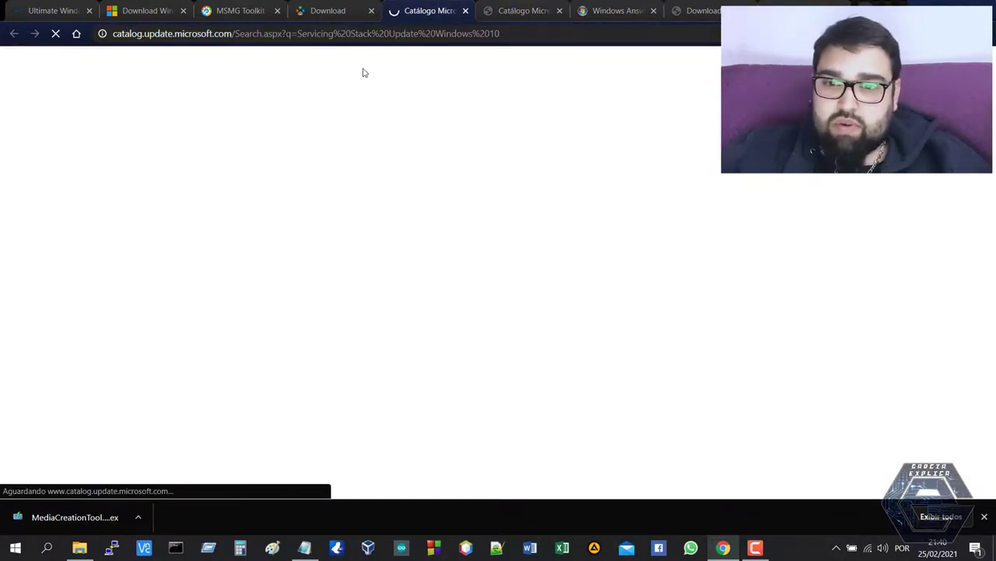
View the Microsoft Update Catalog results for Cumulative Update Windows 10, and return to the Downloads folder
click(396, 34)
click(410, 34)
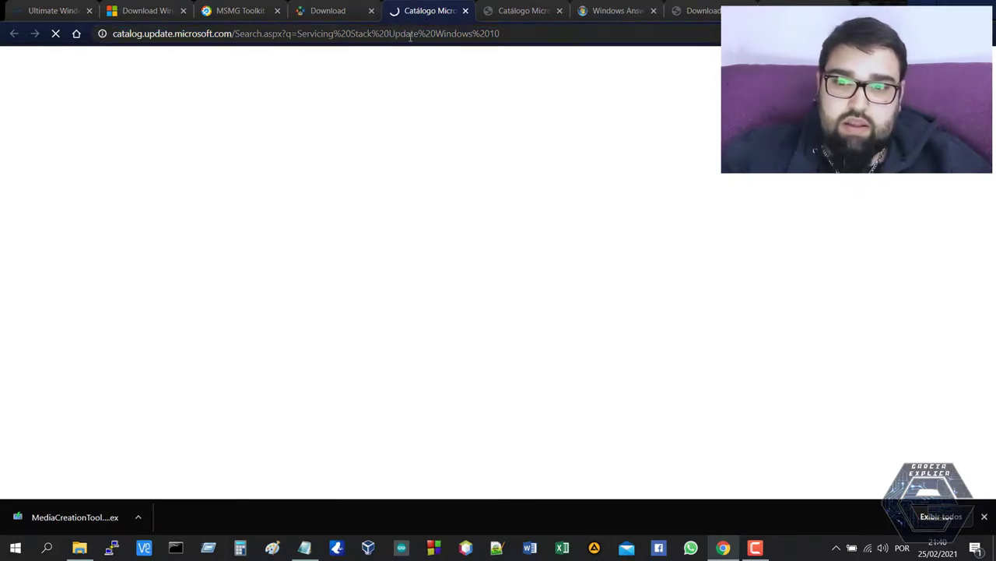
click(498, 11)
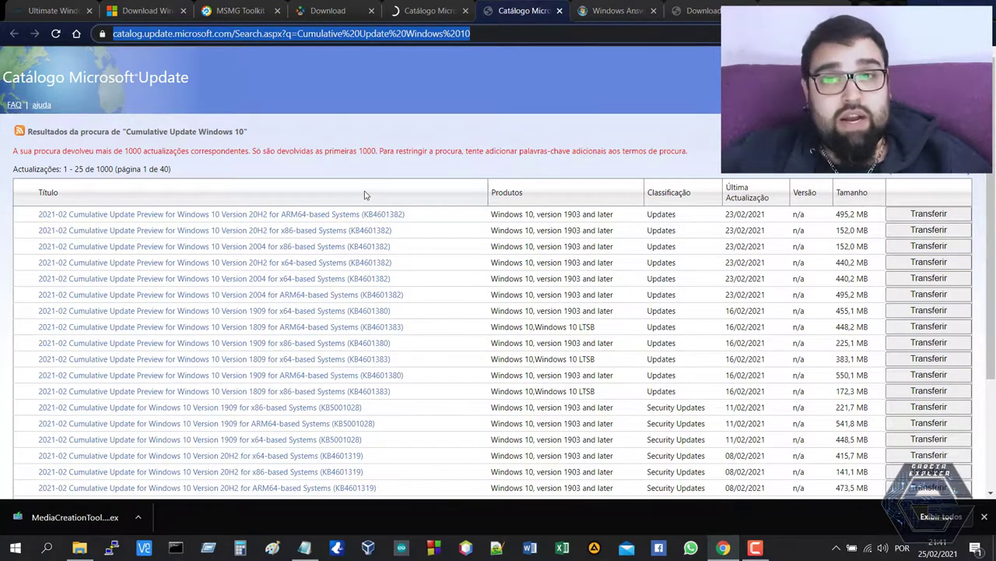
click(907, 9)
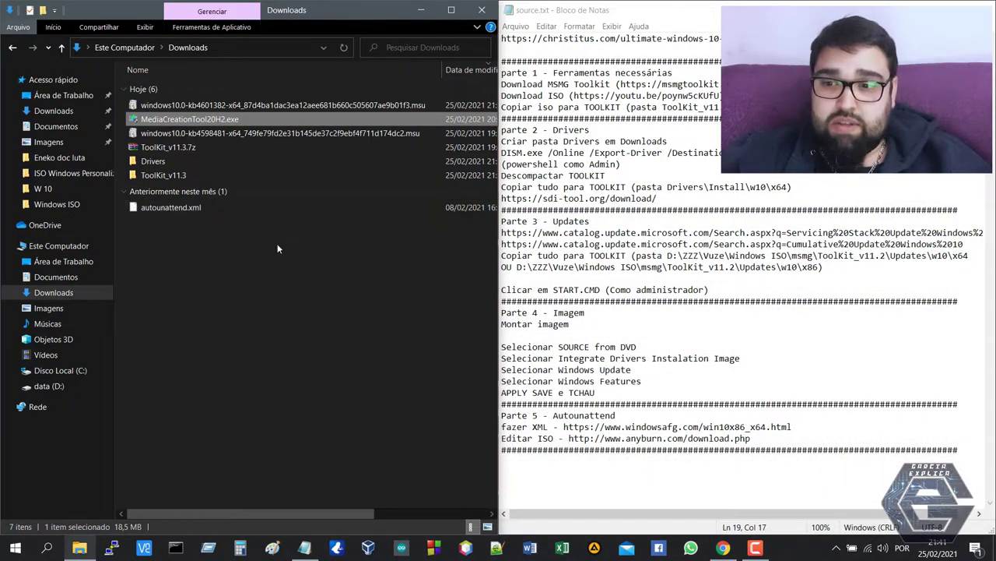
Compare the downloaded kb4598481 and kb4601382 x64 .msu update packages in the Downloads folder
click(278, 134)
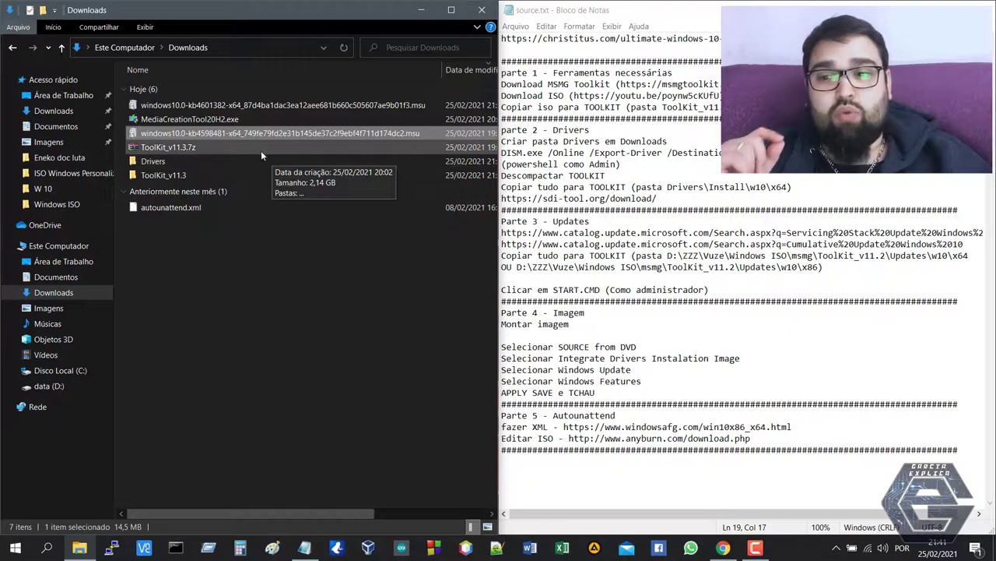
click(221, 110)
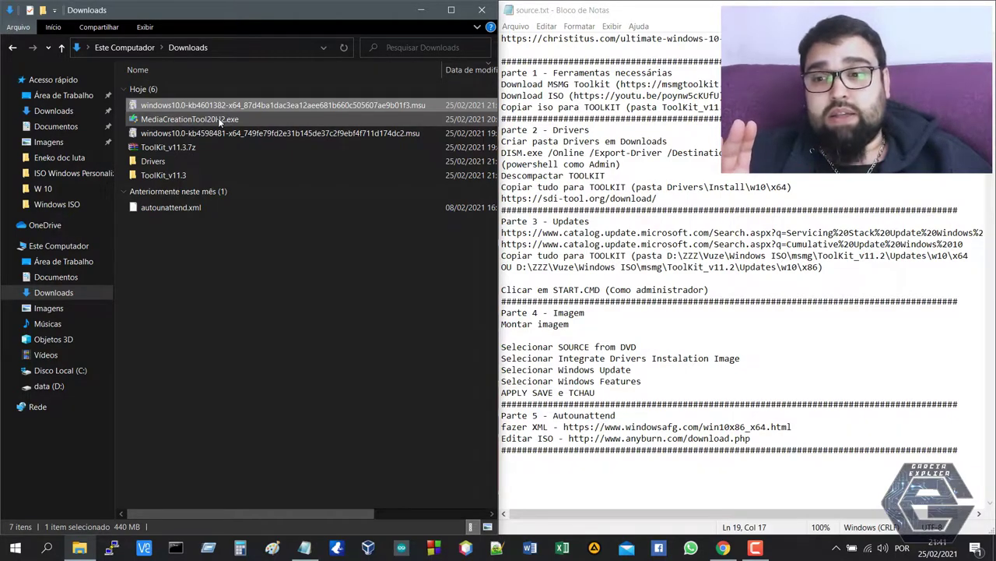
click(240, 265)
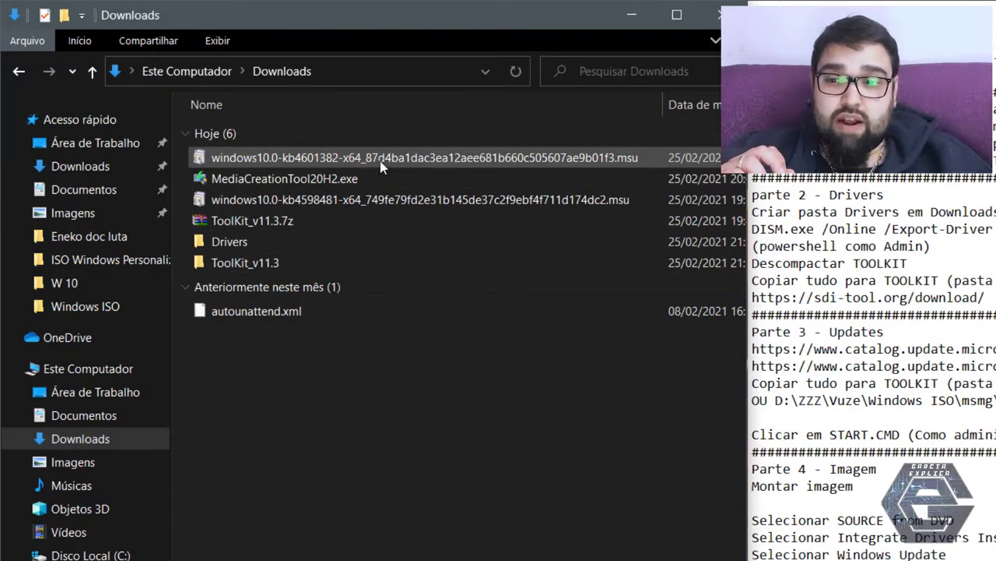
click(316, 165)
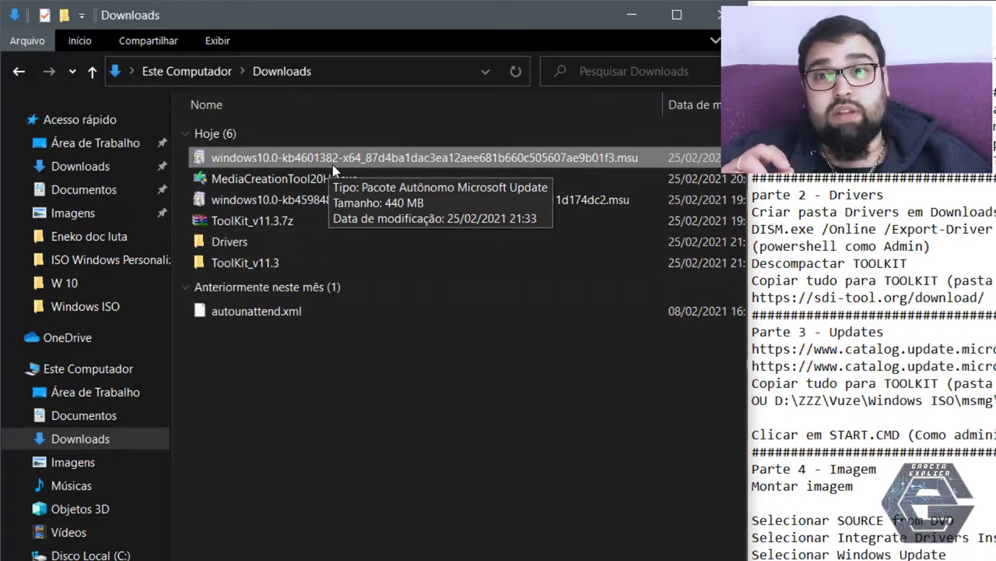
click(329, 196)
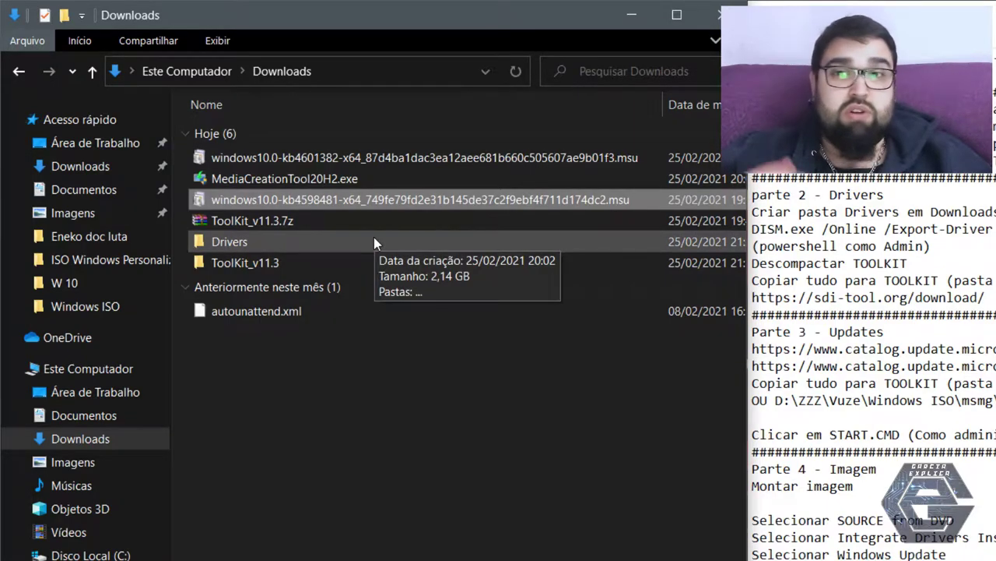
Copy the windows10.0-kb4598481-x64 .msu package from Downloads into ToolKit_v11.3\Updates\w10\x64
ctrl+click(358, 164)
click(355, 201)
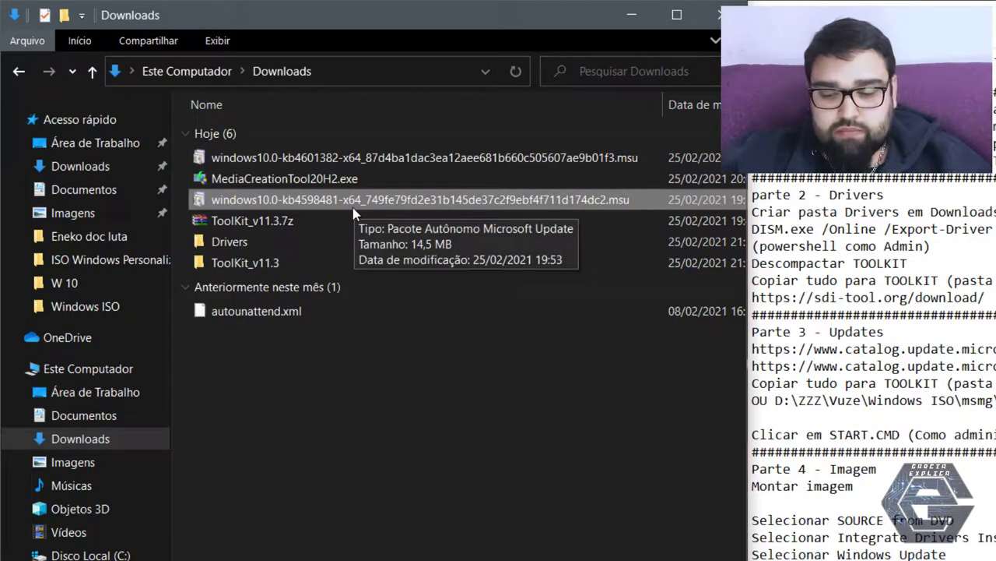
double_click(268, 263)
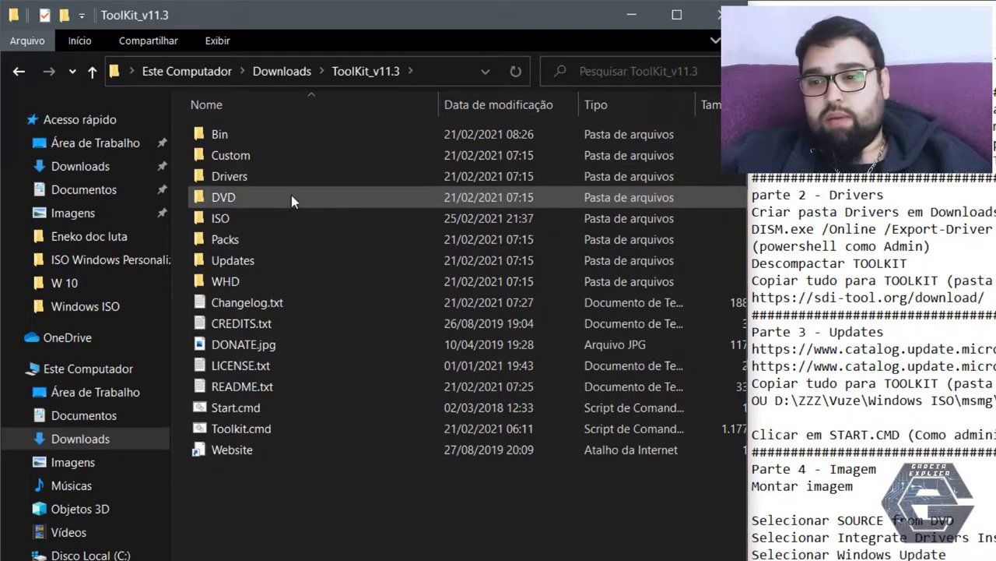
double_click(257, 259)
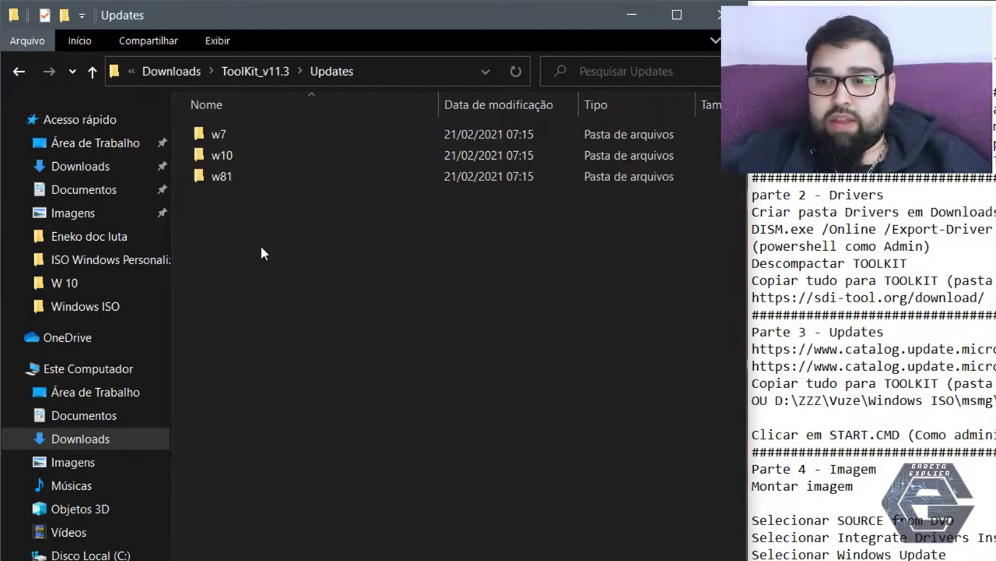
double_click(251, 155)
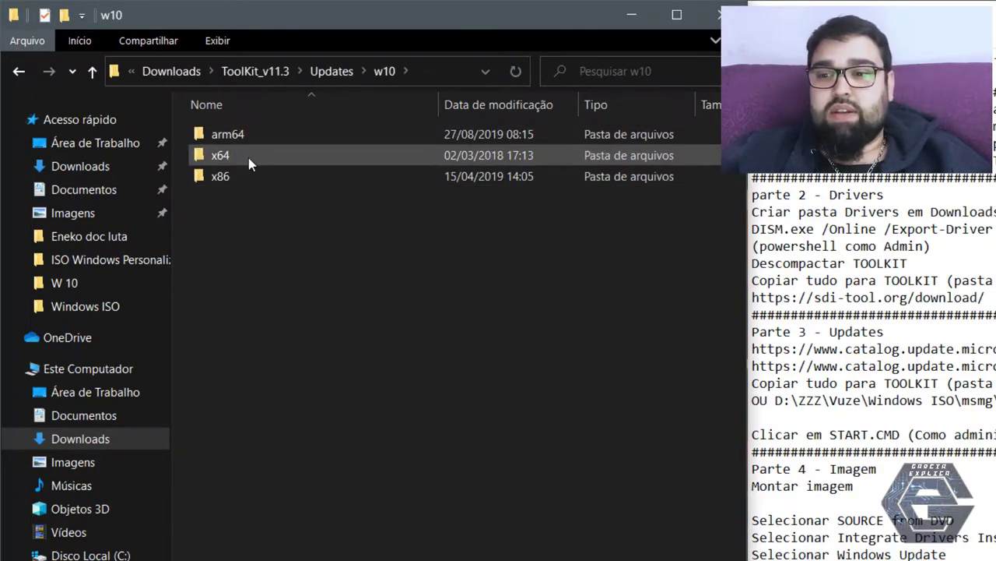
double_click(249, 157)
key(ctrl+v)
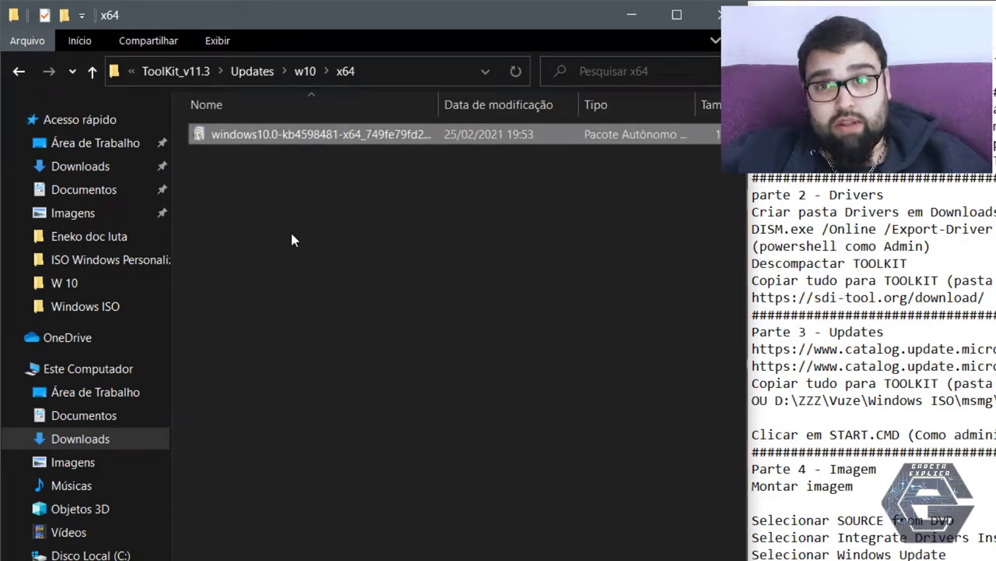
click(306, 248)
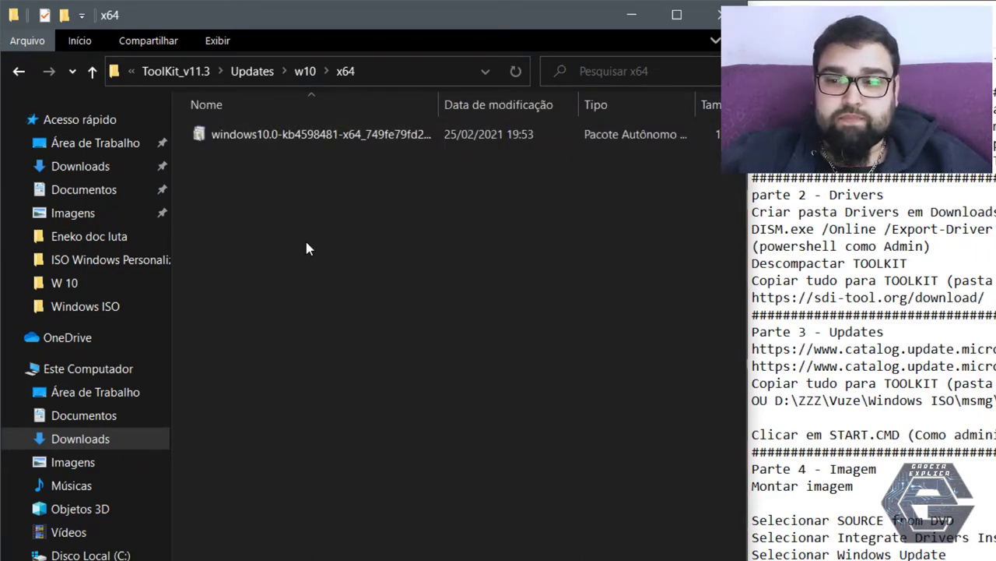
Go back up to Downloads, reopen the ToolKit_v11.3 folder, and view the Snappy Driver Installer download page in Chrome
key(alt+Up)
key(alt+Up)
key(alt+Up)
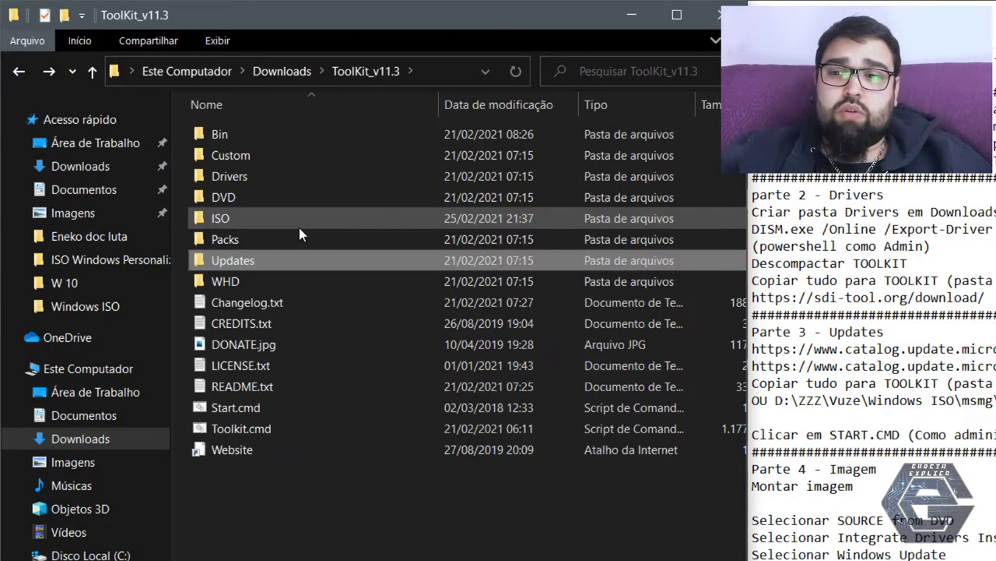
key(alt+Up)
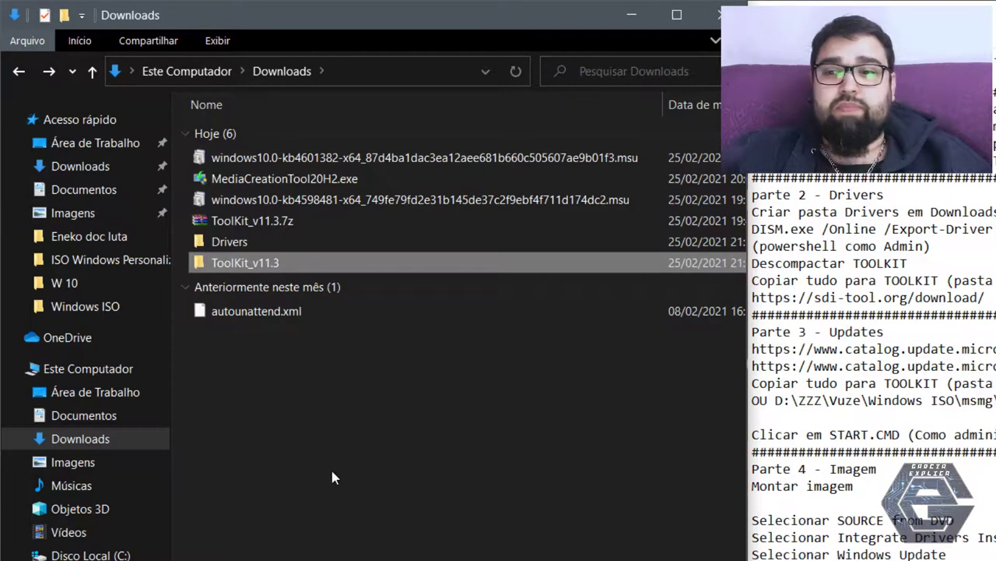
double_click(292, 265)
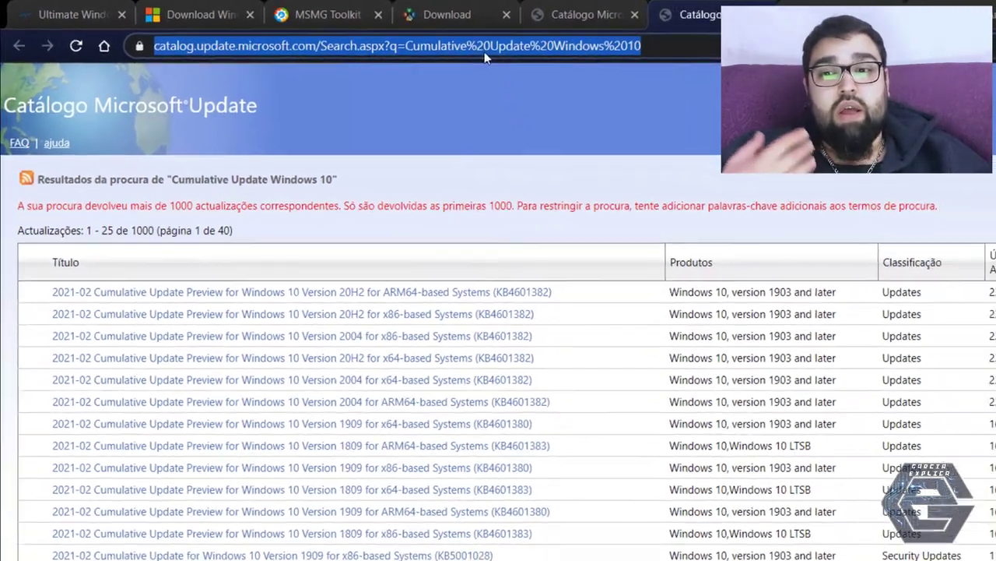
click(447, 14)
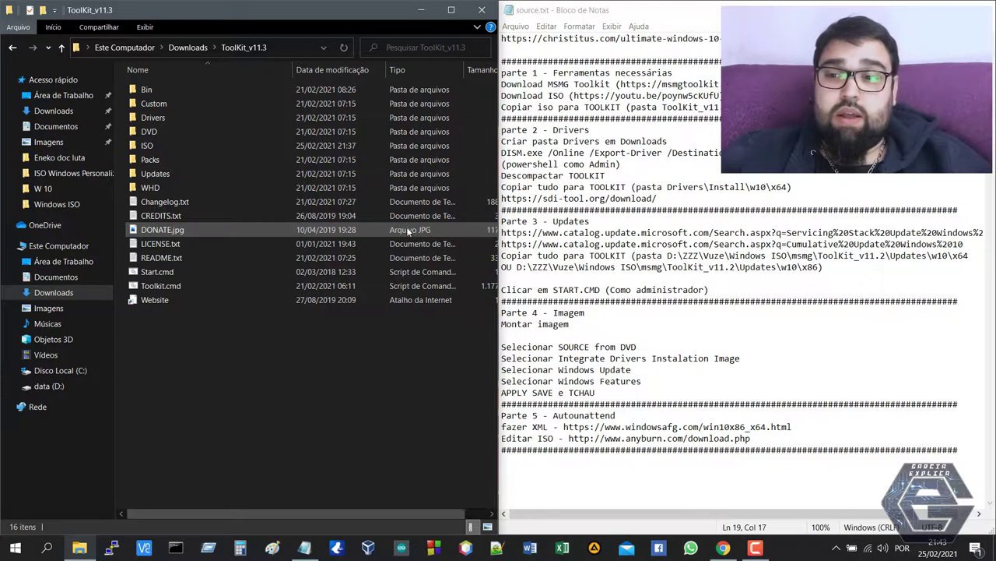
Open Drivers\Install\w10\x64 in ToolKit_v11.3 and examine the files of the first acerairplanemodecontroller driver folder
double_click(207, 117)
double_click(179, 92)
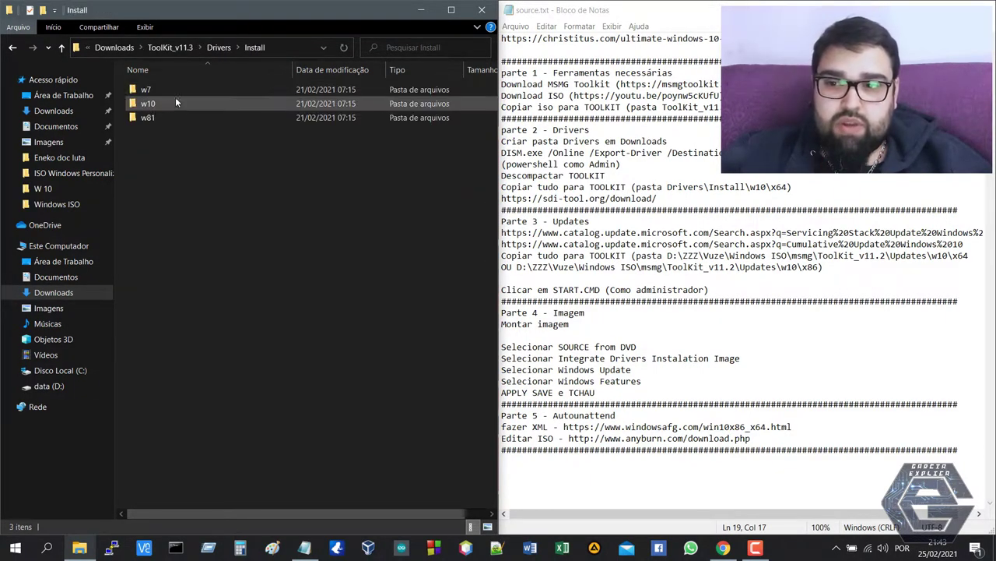
double_click(170, 104)
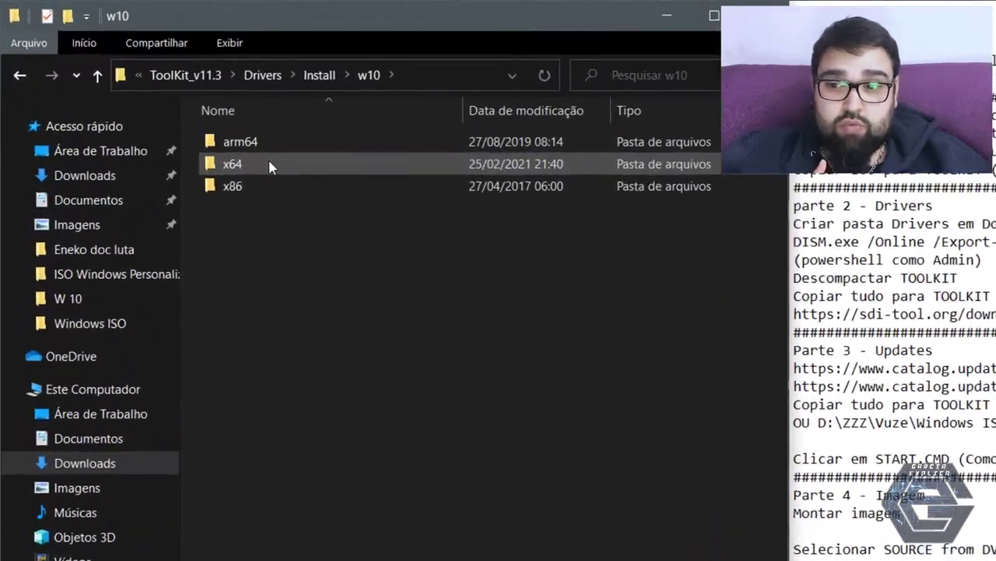
double_click(271, 167)
double_click(282, 143)
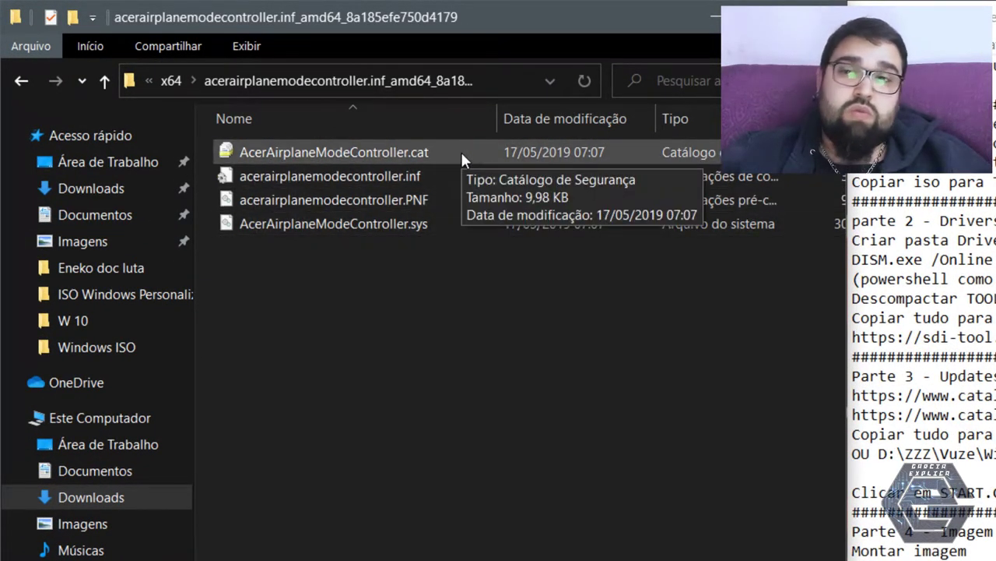
click(440, 224)
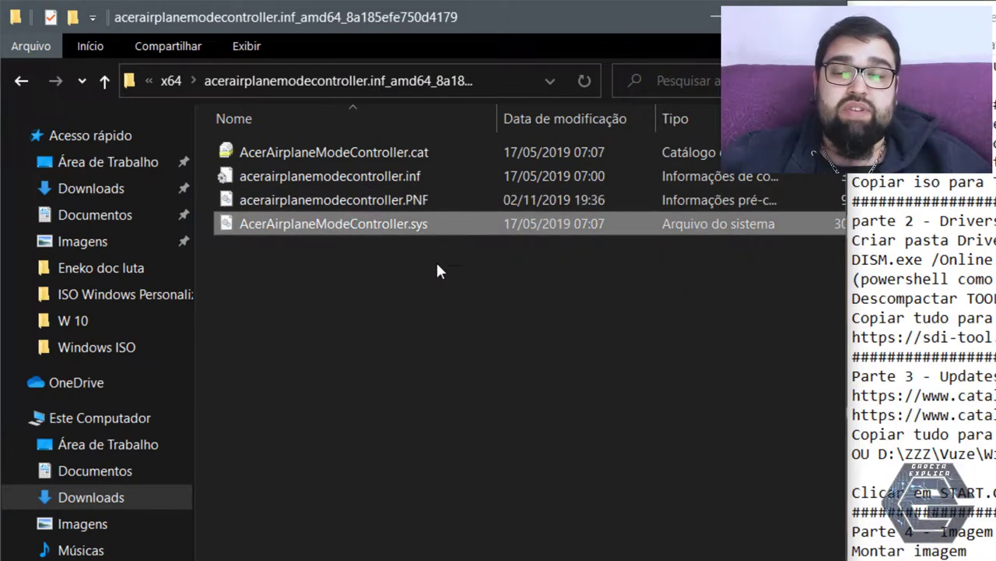
key(BackSpace)
Examine the files in the cui_dch_comp.inf driver folder and return to the x64 folder
double_click(413, 419)
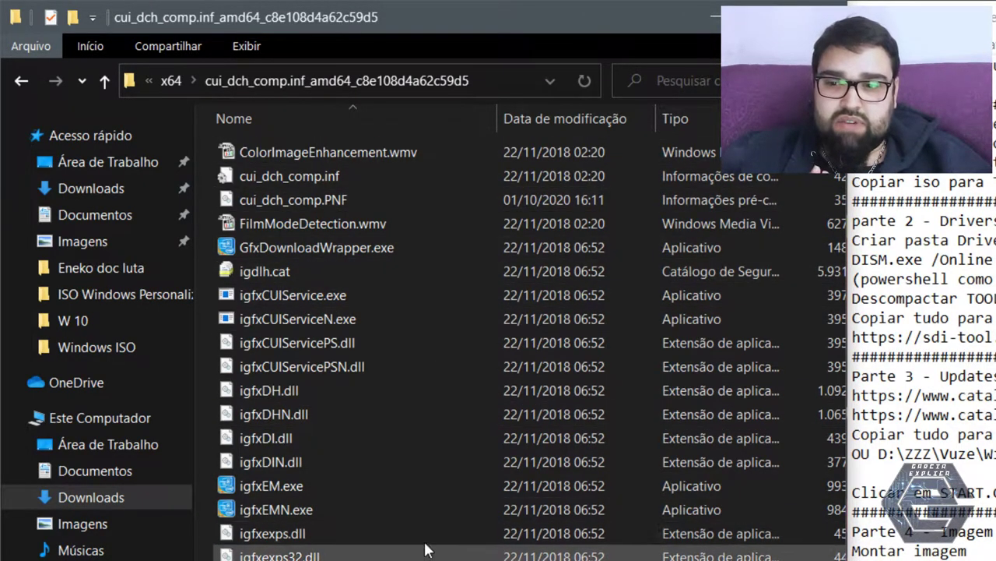
click(366, 534)
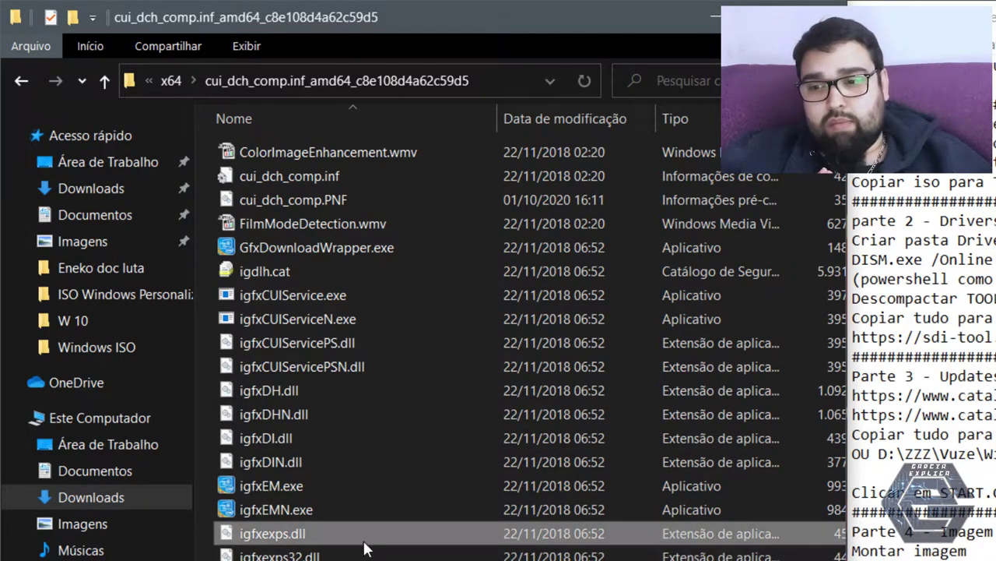
click(355, 486)
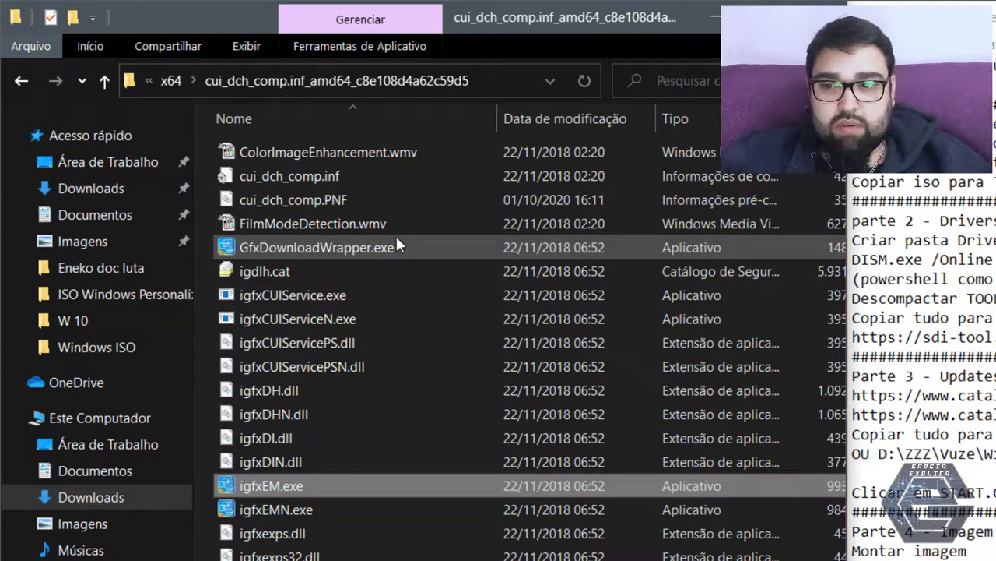
key(BackSpace)
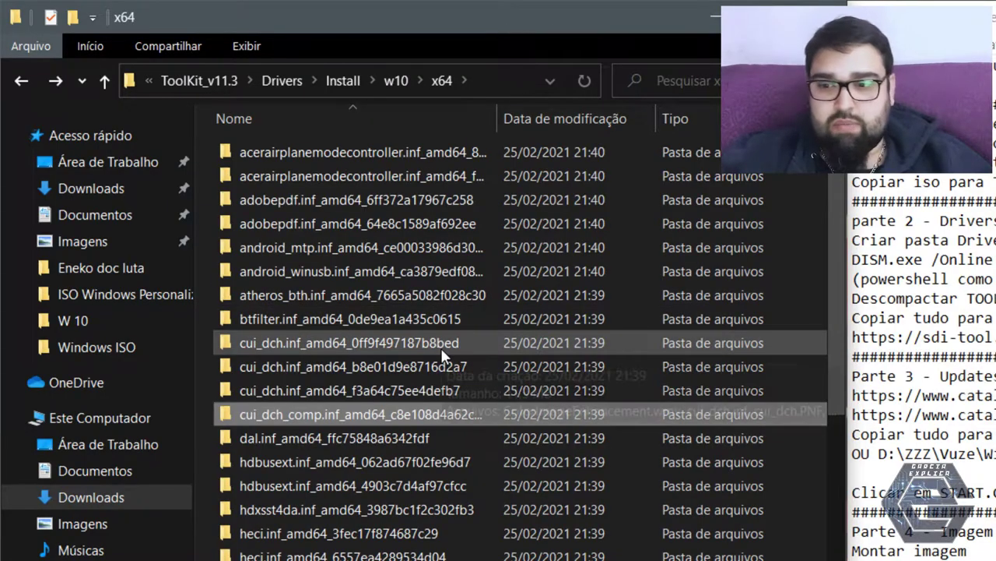
scroll(441, 347, down, 1)
scroll(441, 353, down, 7)
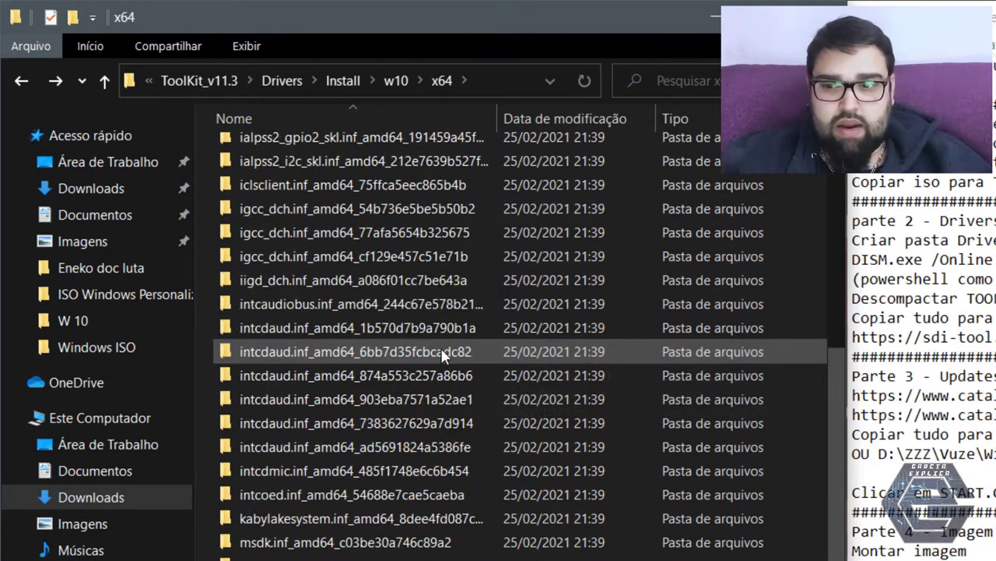
scroll(441, 352, down, 1)
double_click(444, 355)
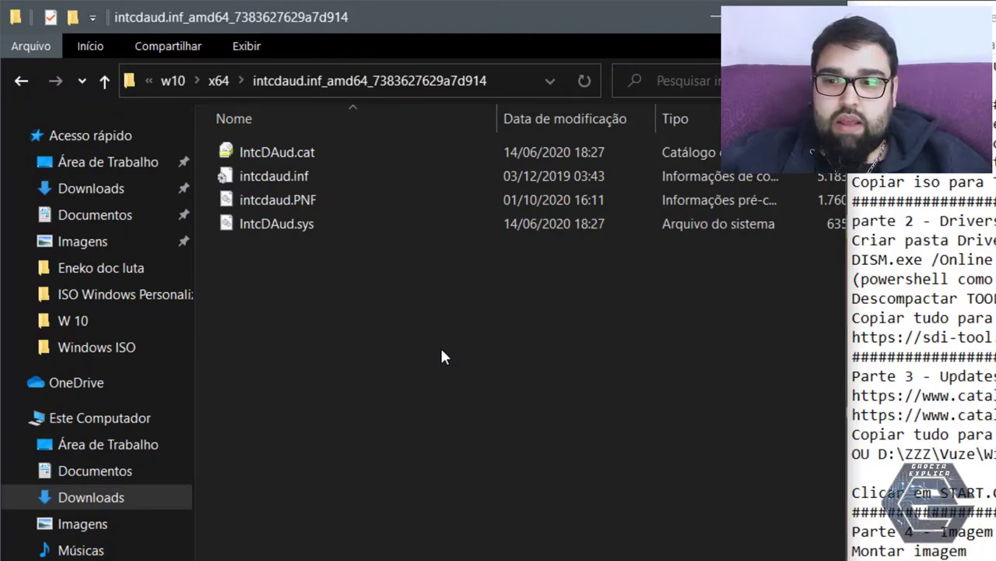
key(BackSpace)
Examine the DAL.inf file and its companions in the dal.inf driver folder, and leave the folder
double_click(391, 292)
drag(397, 430, 382, 408)
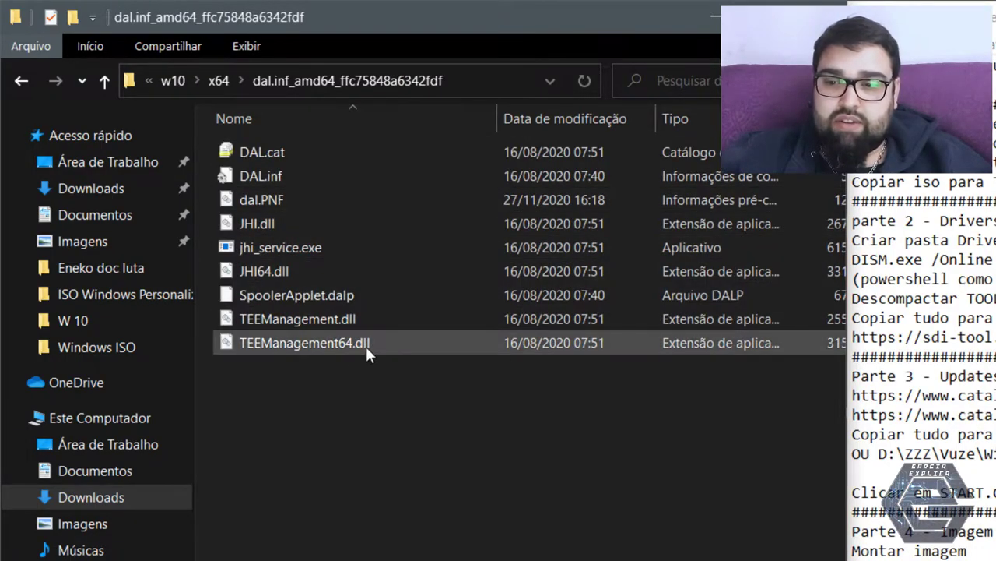
click(340, 177)
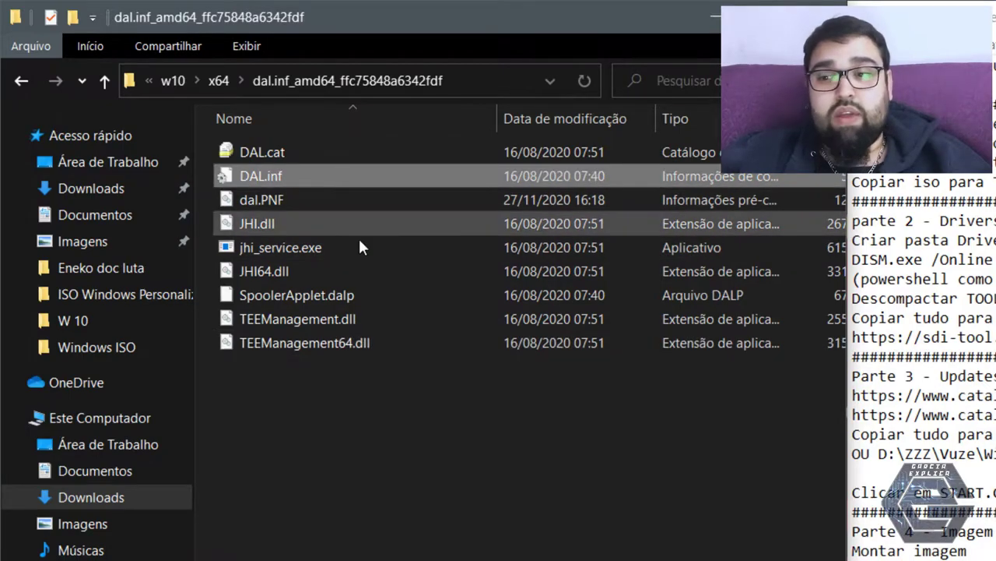
key(BackSpace)
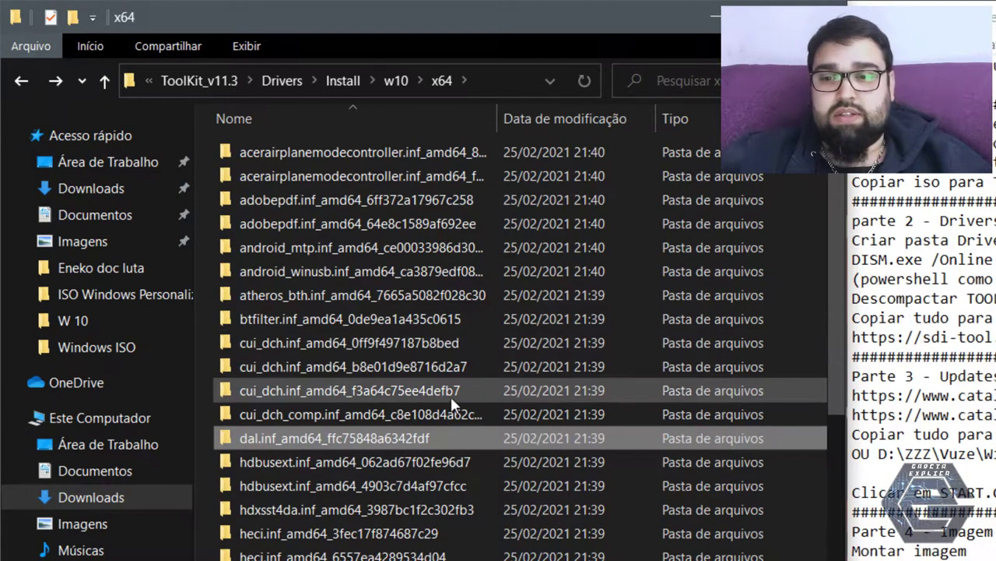
key(BackSpace)
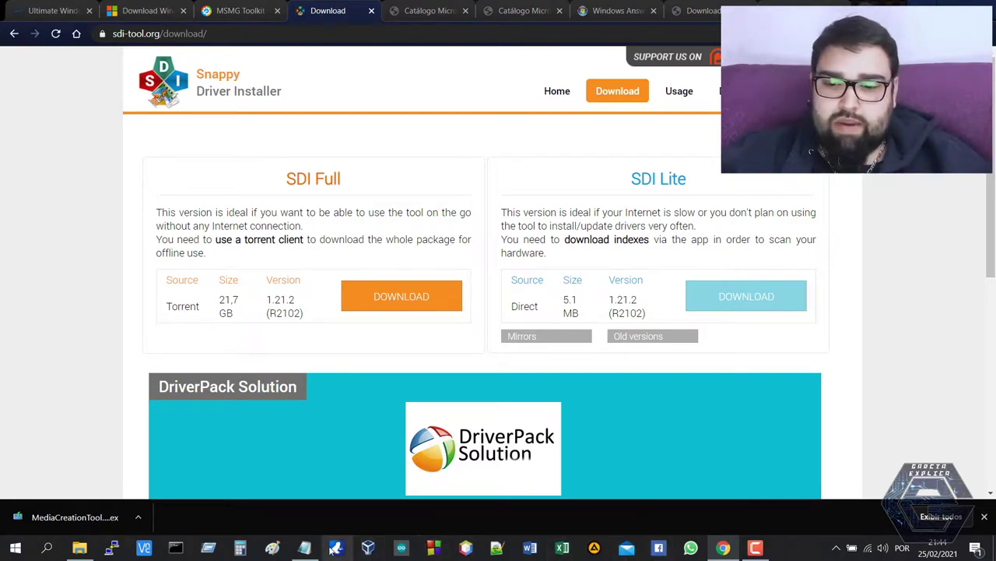
Review the remaining parts of the source.txt notes, and return to the Servicing Stack Update catalog results in Chrome
click(305, 547)
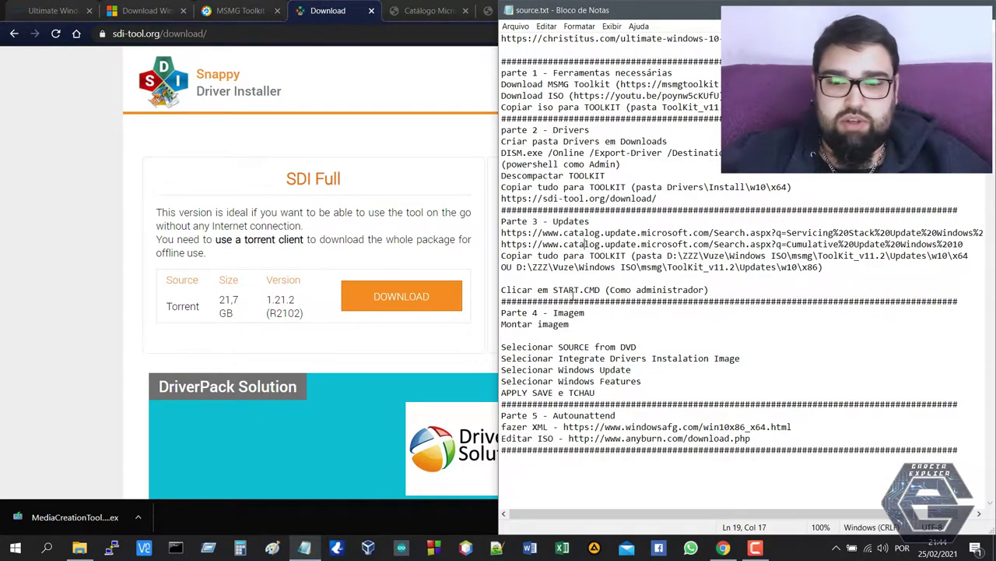
click(584, 415)
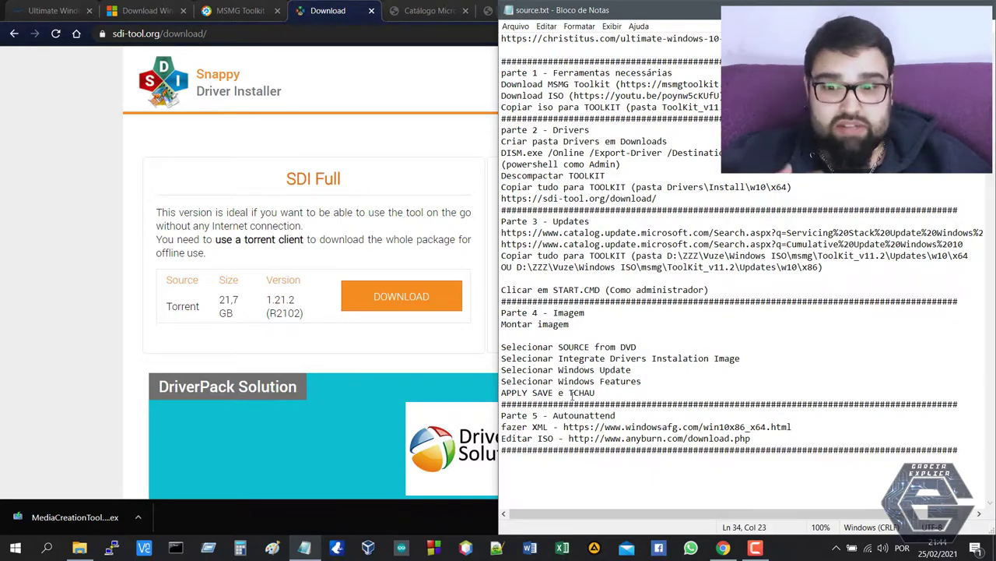
click(416, 9)
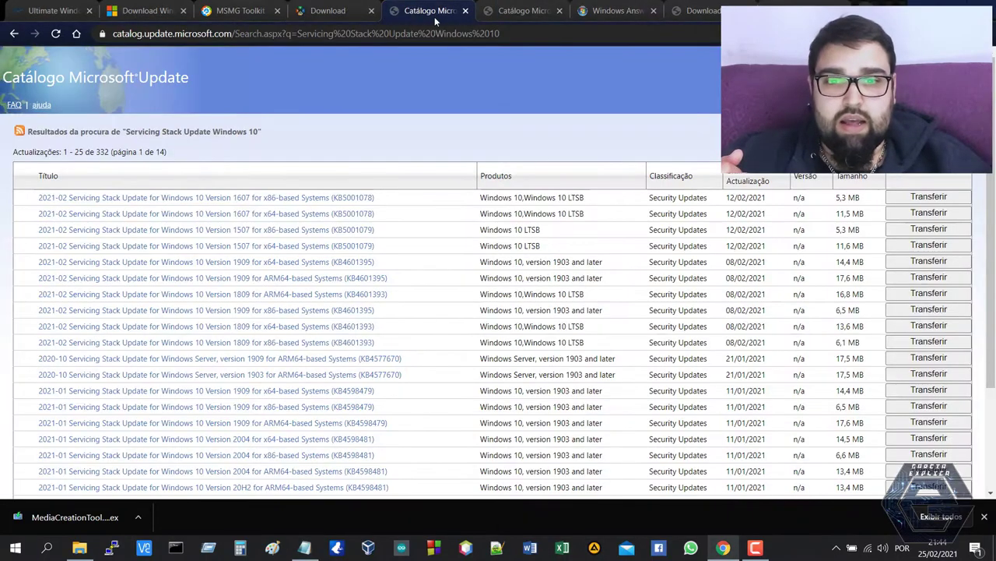
Look over the Windows Answer File Generator and AnyBurn pages, and find the Make Autounattend.xml section in the Windows 10 ISO guide
click(595, 8)
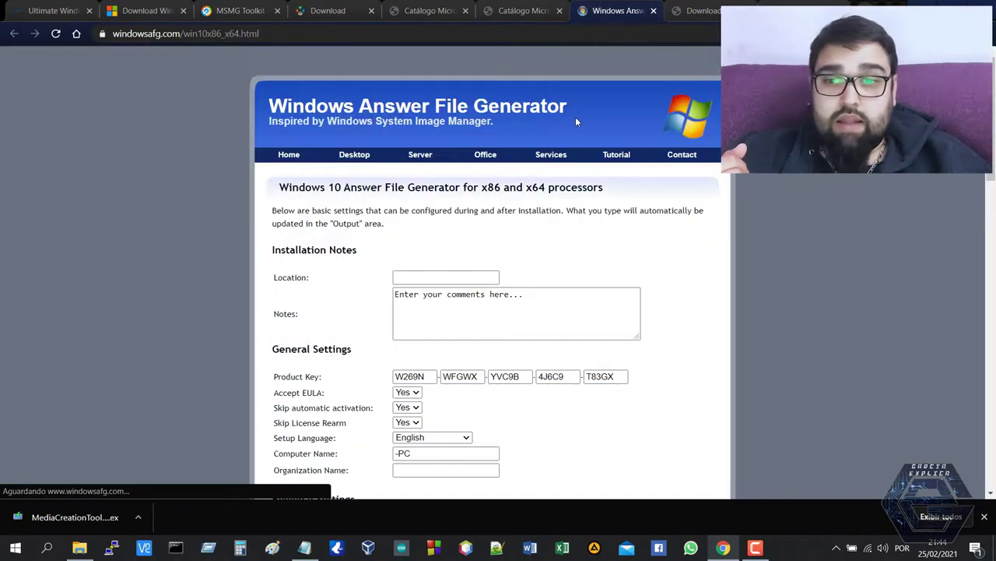
click(705, 11)
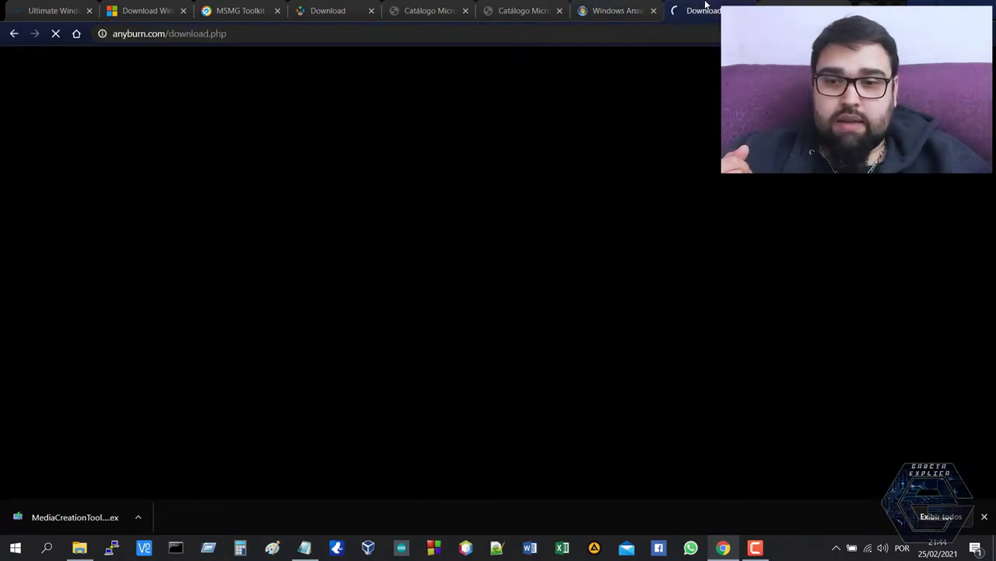
click(615, 11)
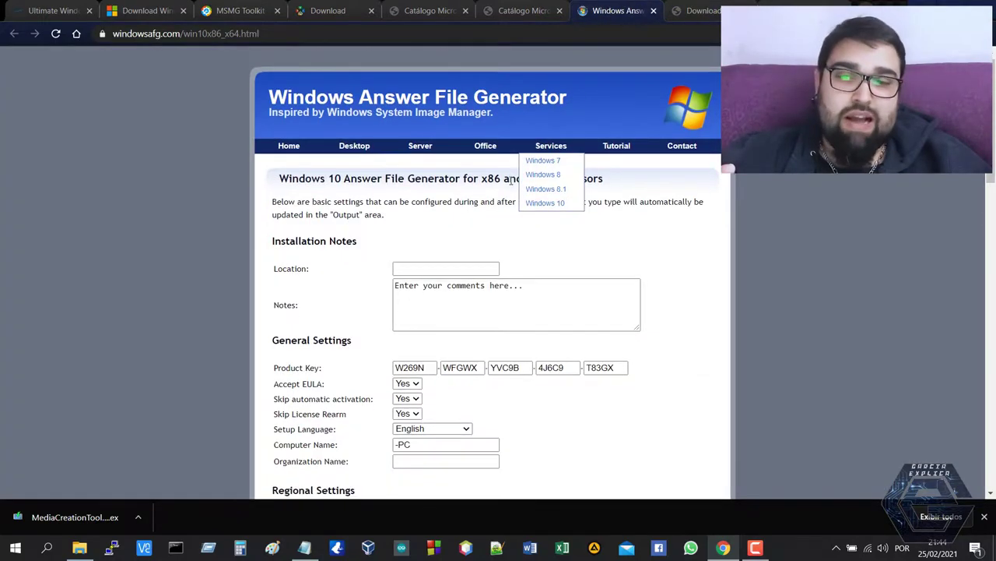
key(ctrl+1)
scroll(272, 284, down, 2)
scroll(273, 284, down, 20)
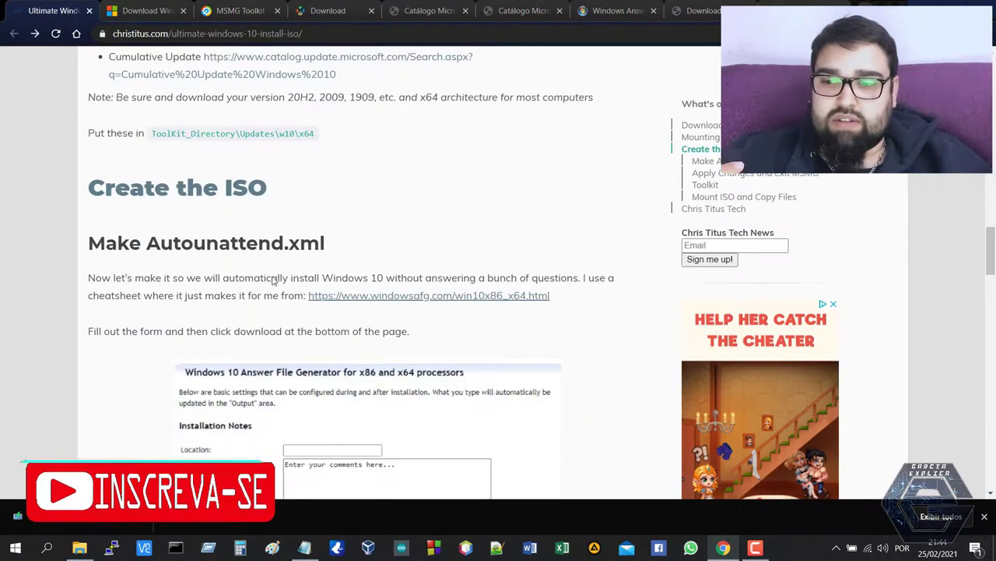
scroll(273, 277, down, 2)
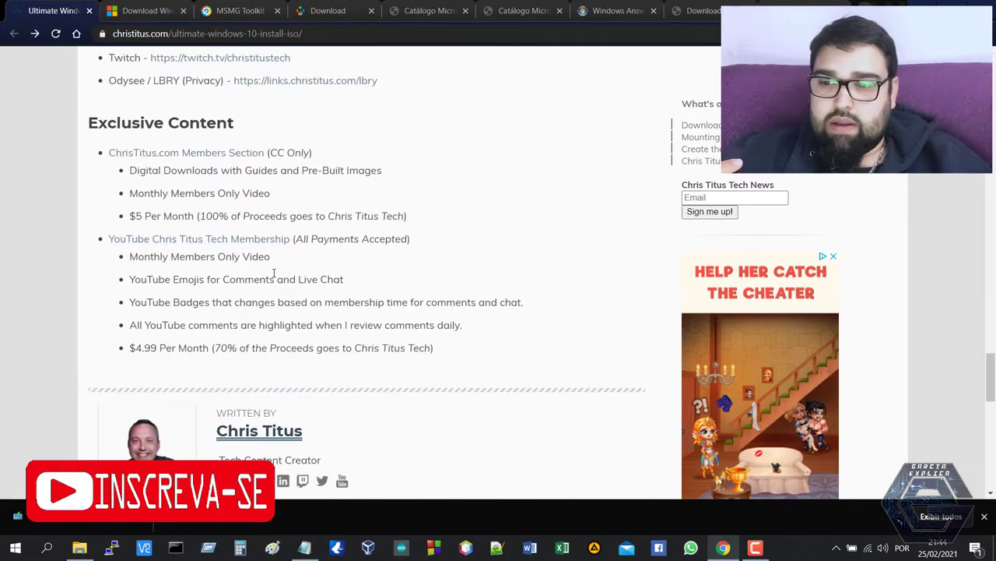
scroll(273, 277, up, 8)
scroll(273, 274, up, 4)
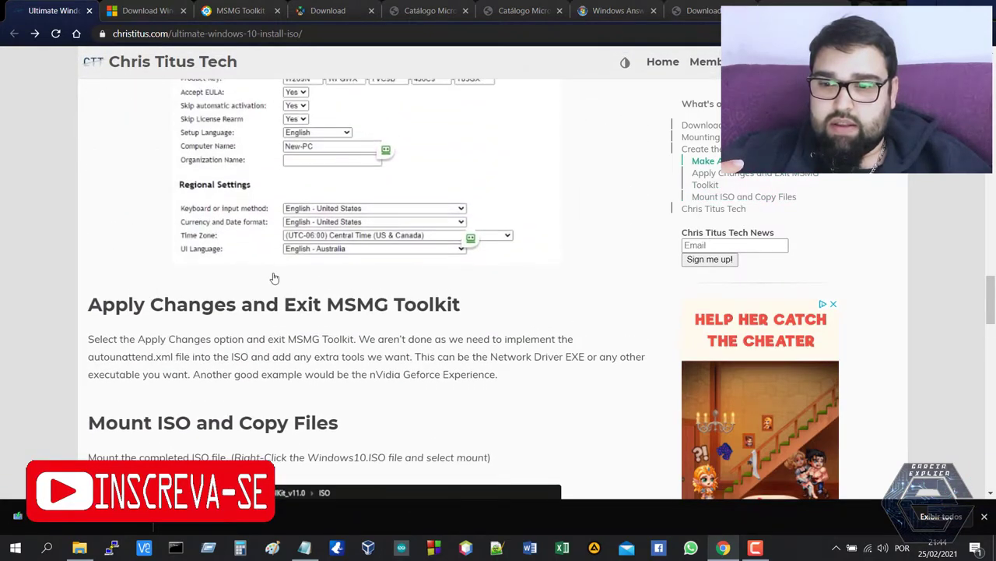
scroll(273, 277, up, 1)
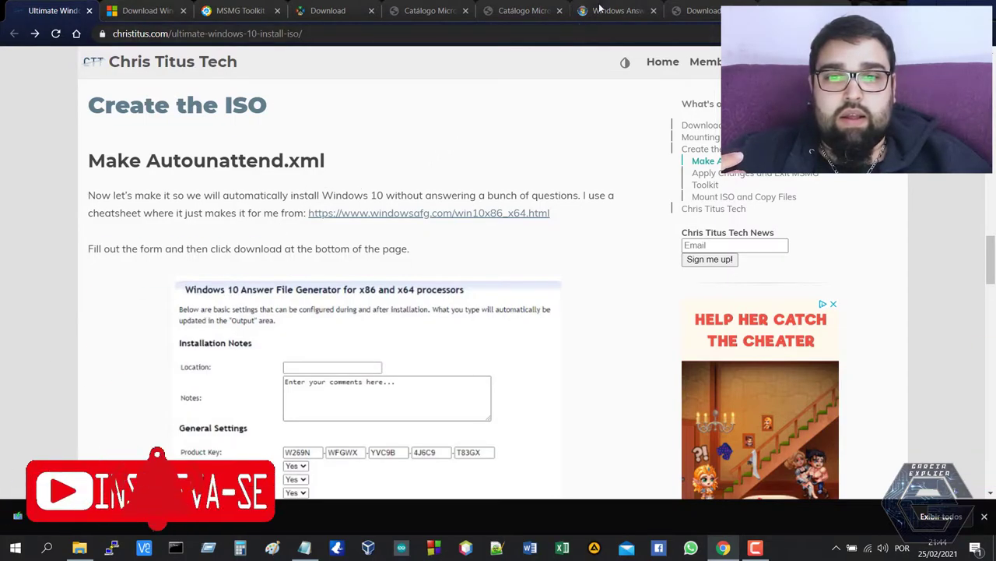
Return to the Windows 10 answer file generator form and examine its Installation Notes and Product Key fields
key(ctrl+7)
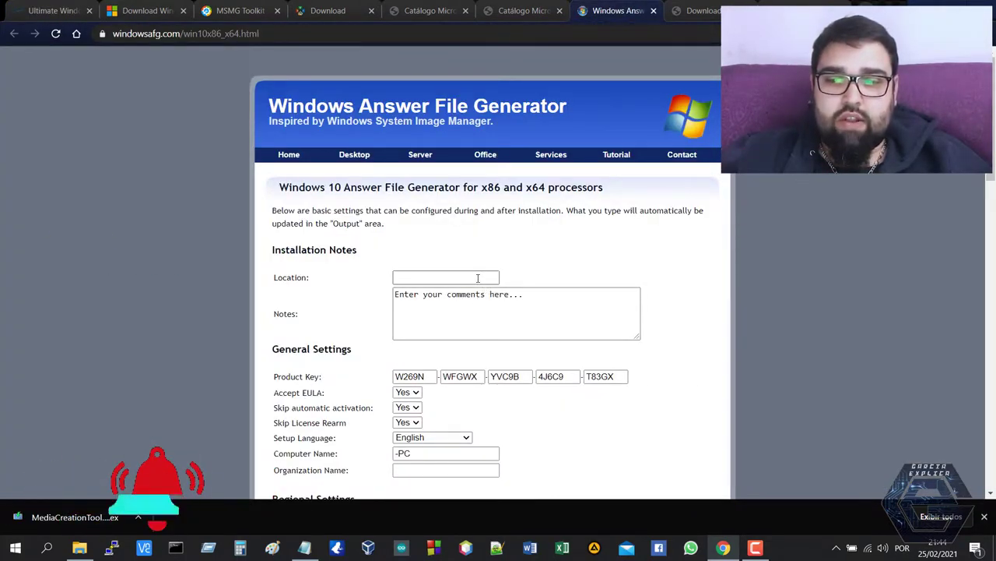
click(478, 278)
click(501, 257)
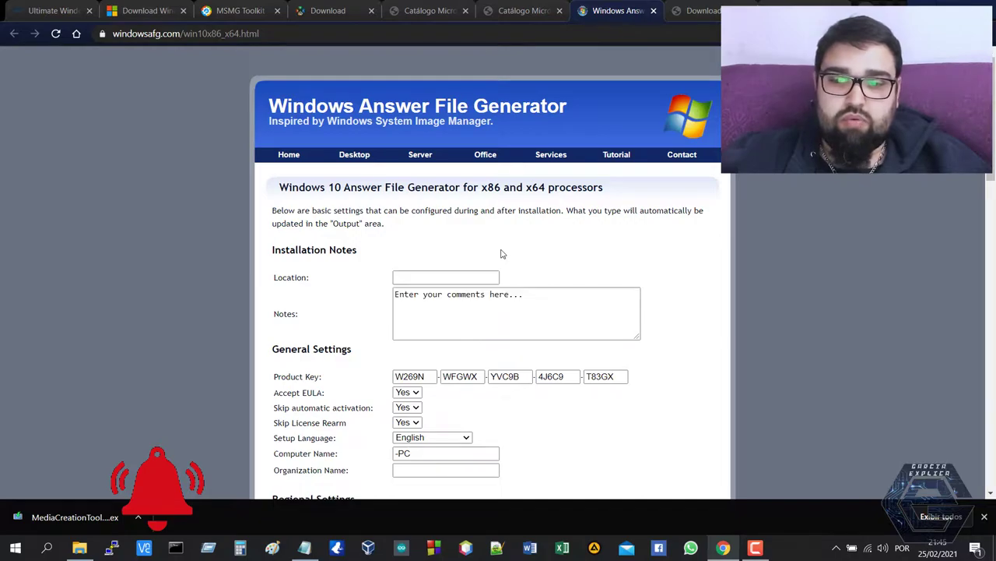
scroll(502, 254, down, 2)
click(468, 182)
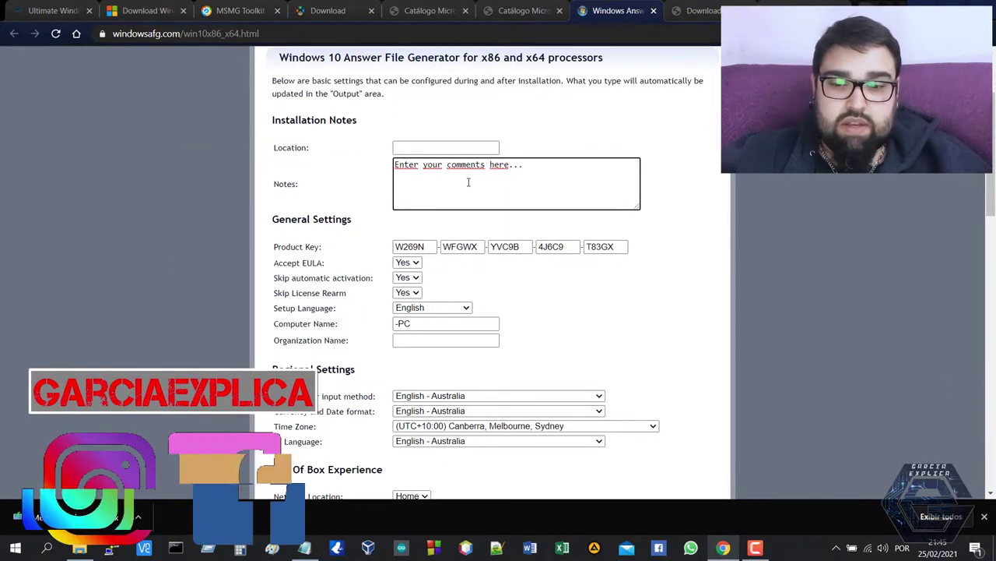
scroll(468, 183, down, 1)
click(418, 181)
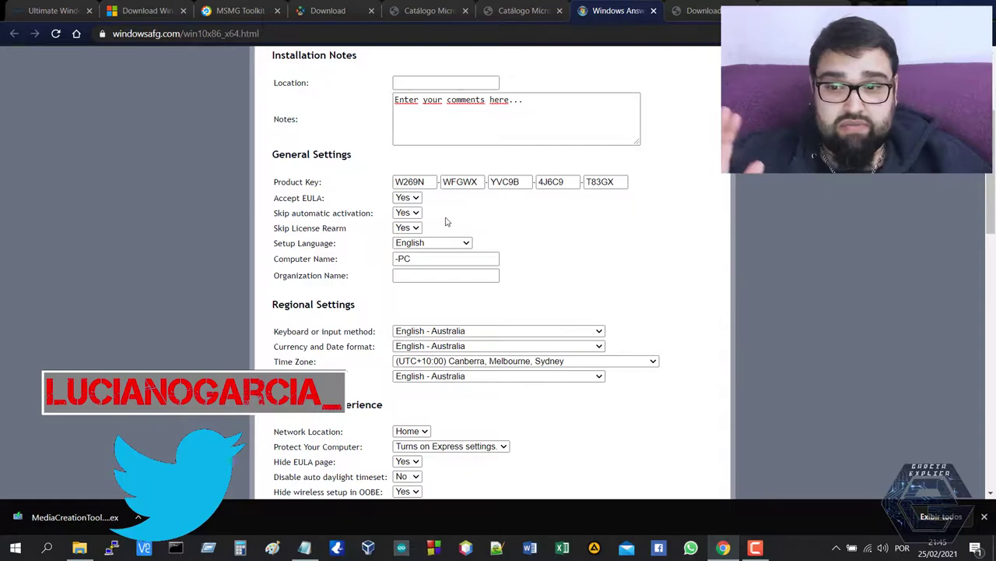
Keep Accept EULA, Skip automatic activation and Skip License Rearm at Yes, and set the Setup Language to Spanish
click(414, 199)
click(404, 208)
click(414, 213)
click(411, 224)
click(411, 226)
click(433, 243)
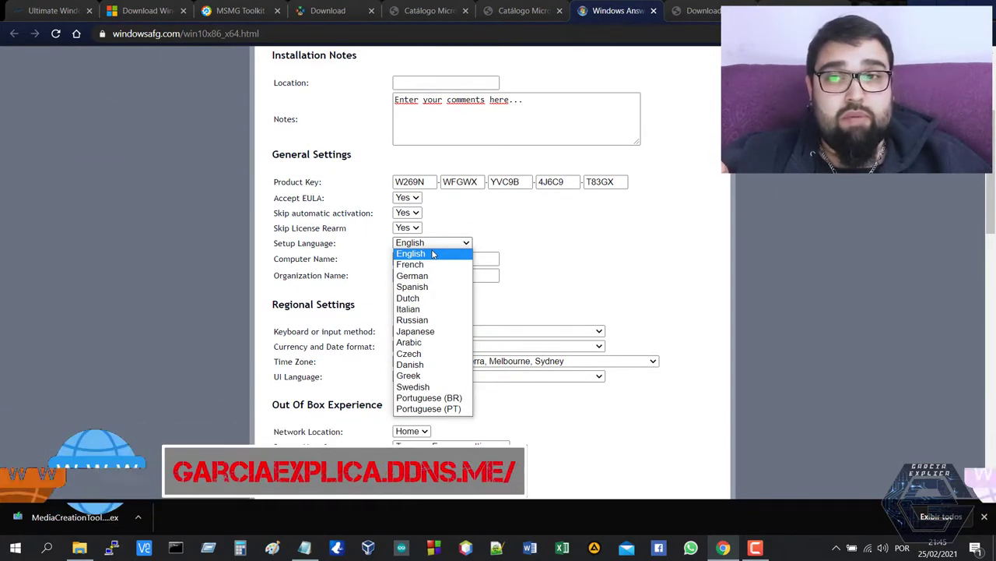
click(414, 286)
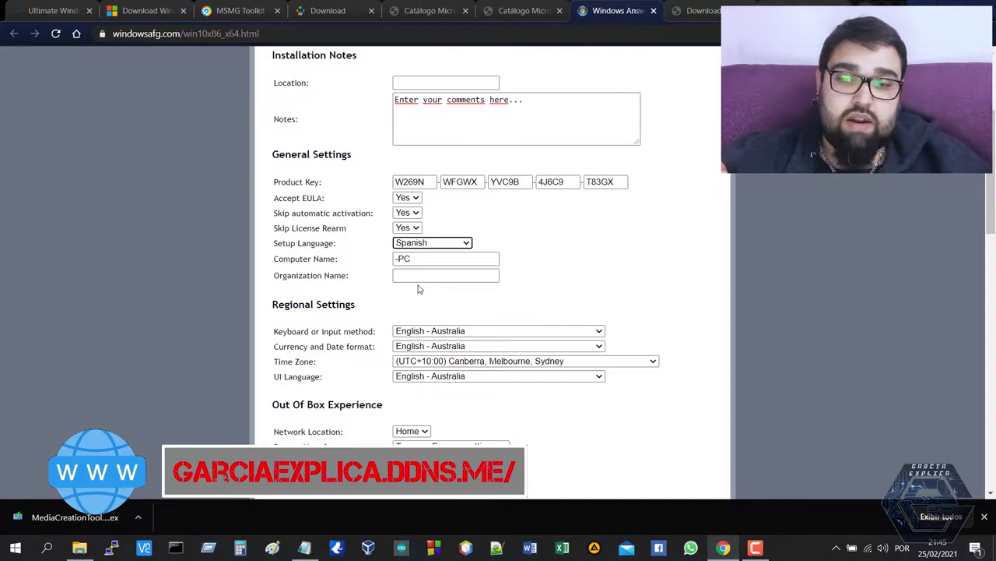
Examine the Computer Name and Organization Name fields and the currency and date format in the Regional Settings
scroll(456, 265, down, 1)
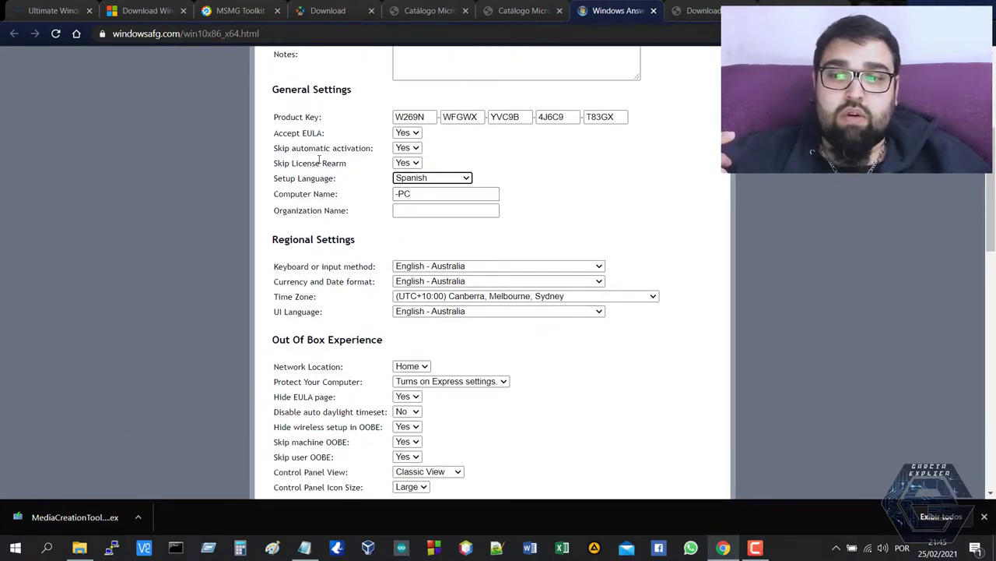
drag(310, 148, 360, 149)
triple_click(415, 194)
click(420, 195)
drag(421, 196, 373, 199)
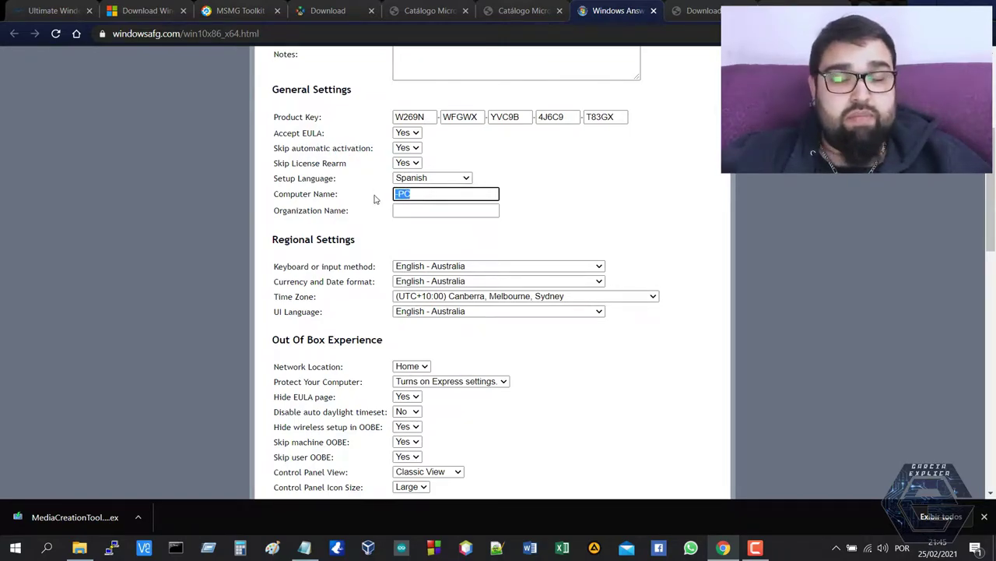
click(395, 196)
click(405, 212)
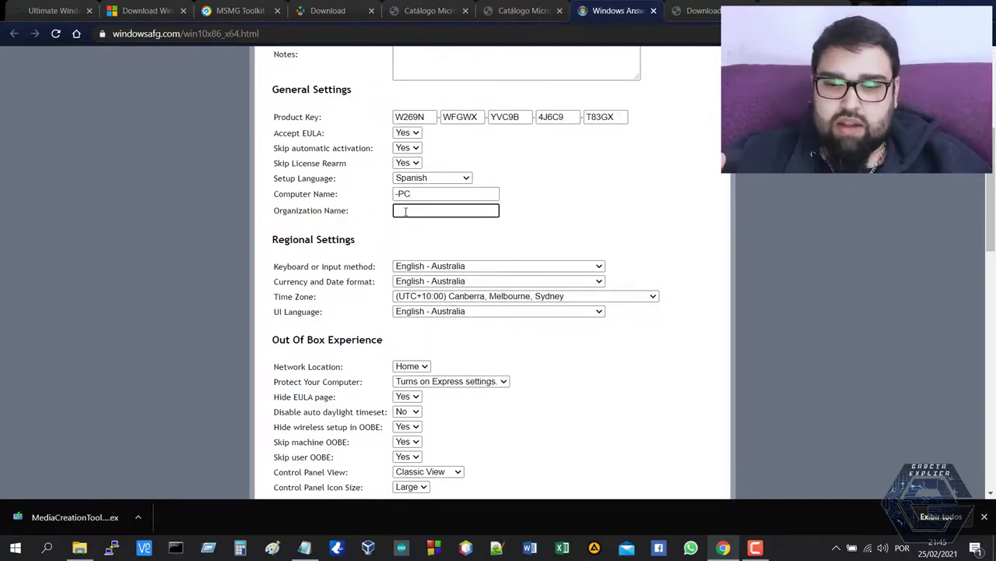
scroll(406, 212, down, 3)
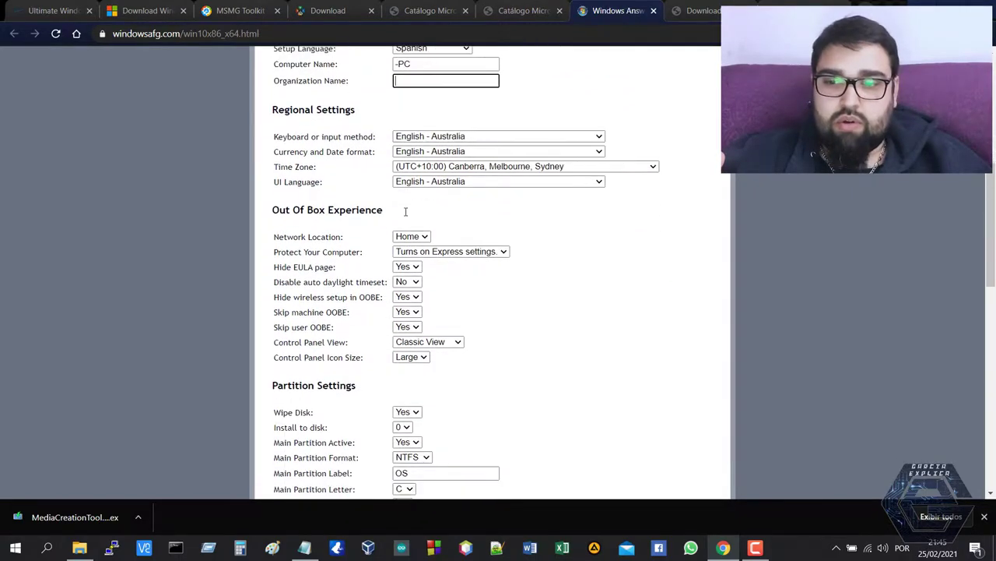
click(406, 152)
click(406, 156)
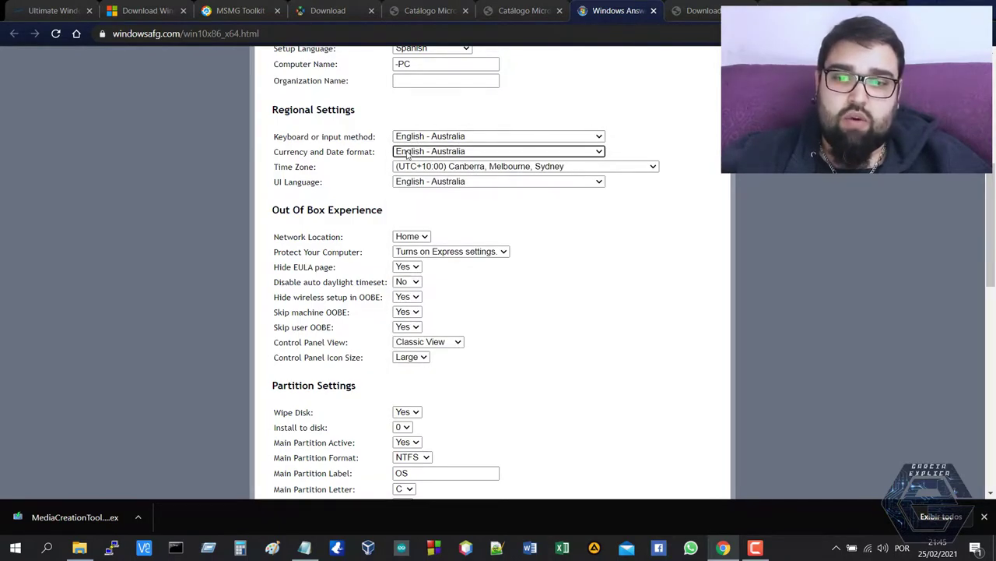
Keep Network Location at Home, Protect Your Computer at Turns on Express settings, Hide EULA page at Yes and Disable auto daylight timeset at No
scroll(362, 180, down, 2)
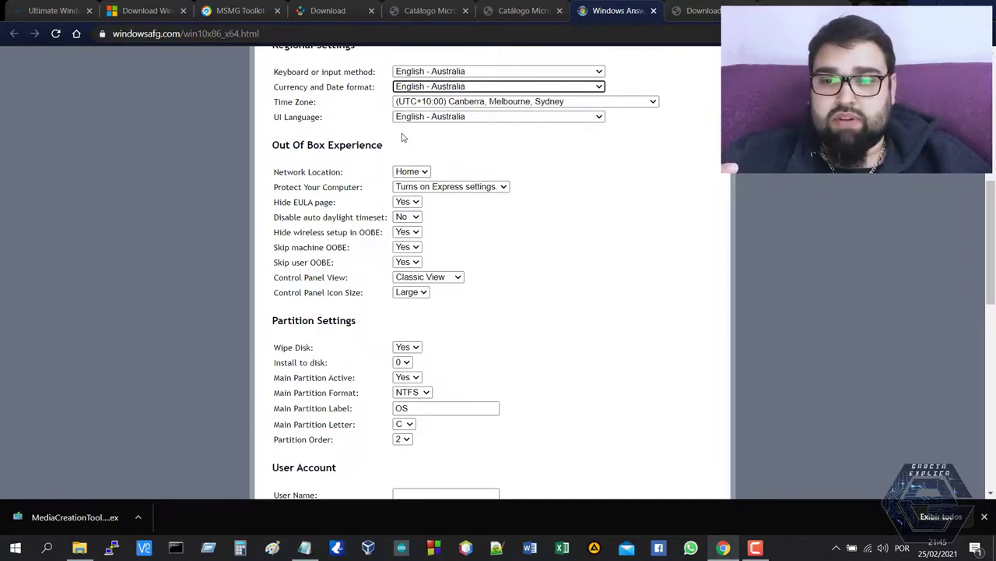
click(425, 172)
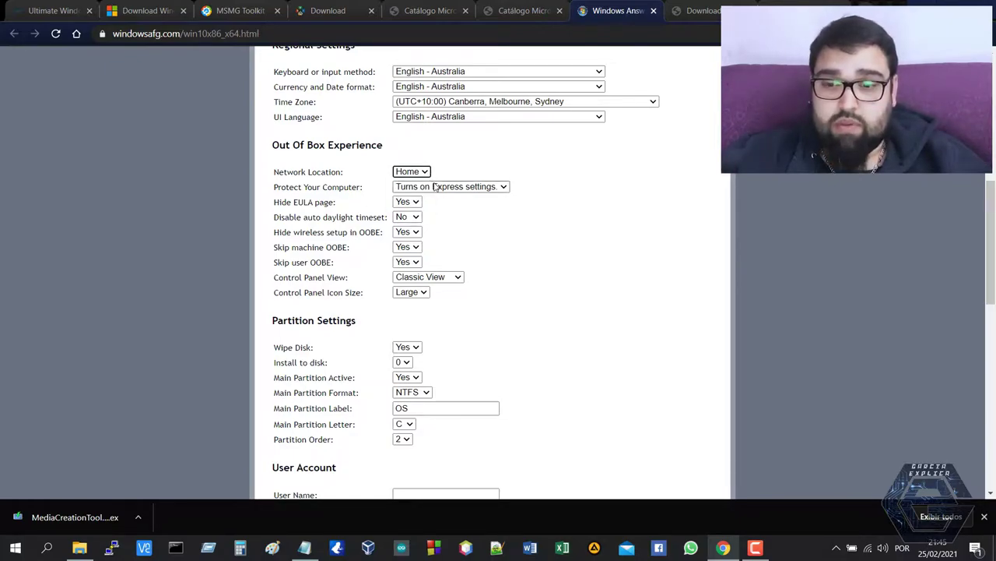
click(441, 191)
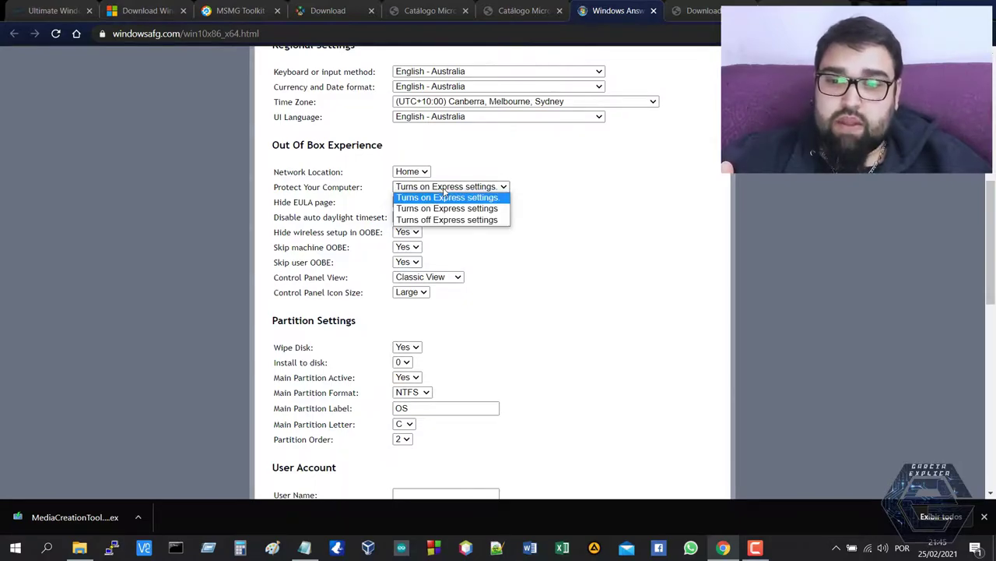
click(504, 202)
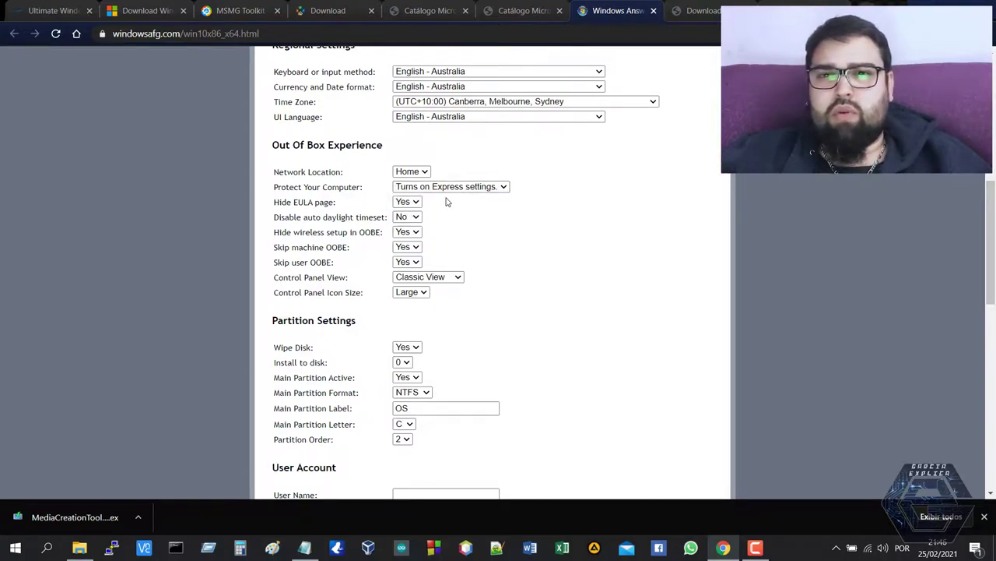
click(418, 204)
click(418, 213)
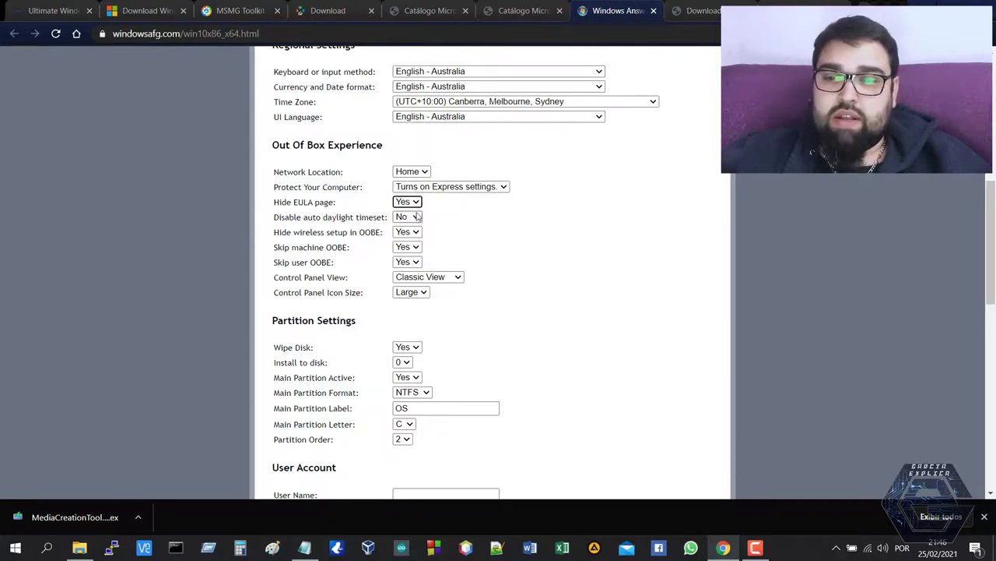
click(415, 219)
click(409, 242)
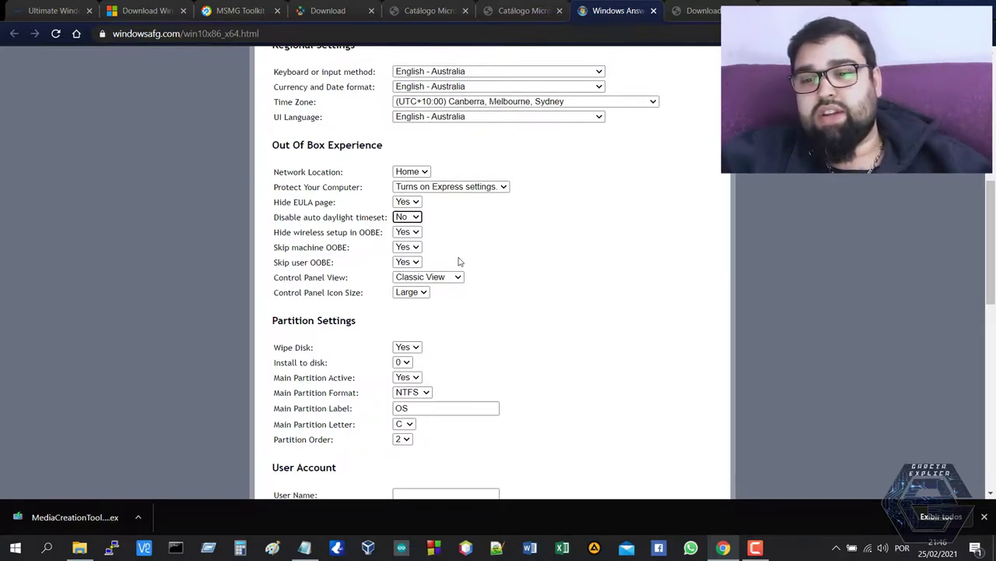
Keep Hide wireless setup in OOBE at Yes, and review the Skip machine OOBE and Skip user OOBE options
click(417, 234)
click(406, 247)
click(418, 233)
click(407, 247)
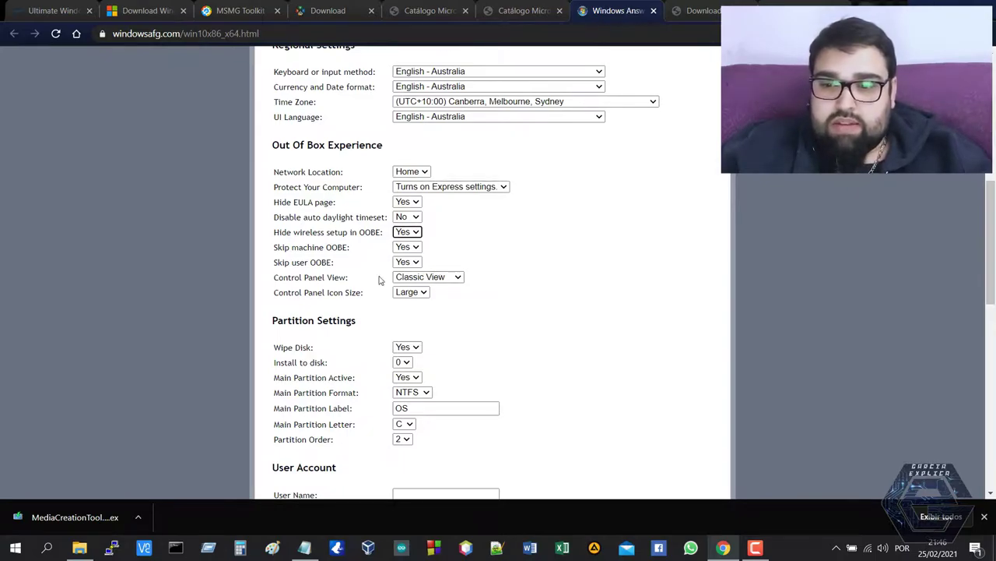
click(323, 247)
drag(359, 232, 349, 268)
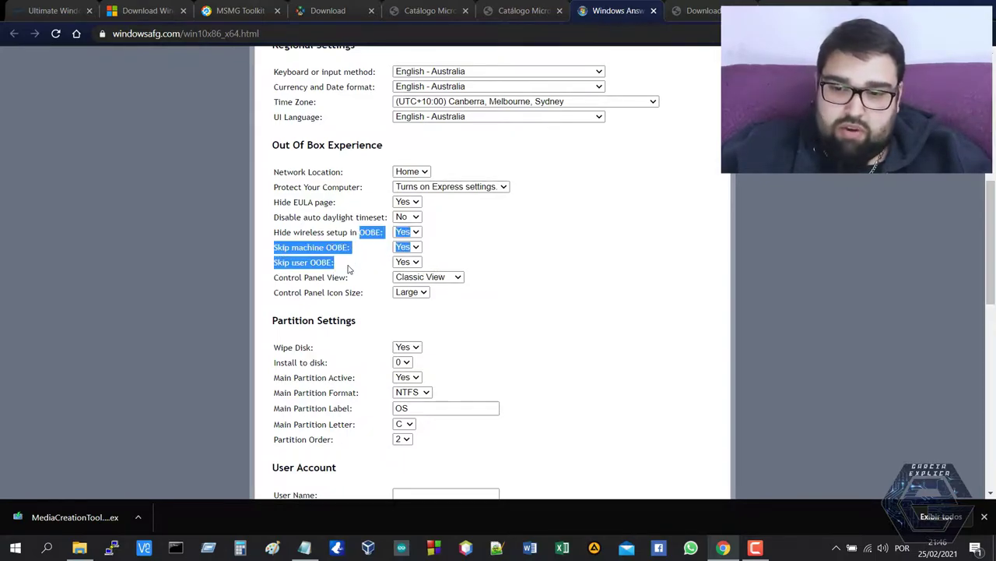
click(352, 265)
Choose Classic View for the Control Panel View and check the Large icon size option
scroll(360, 257, down, 2)
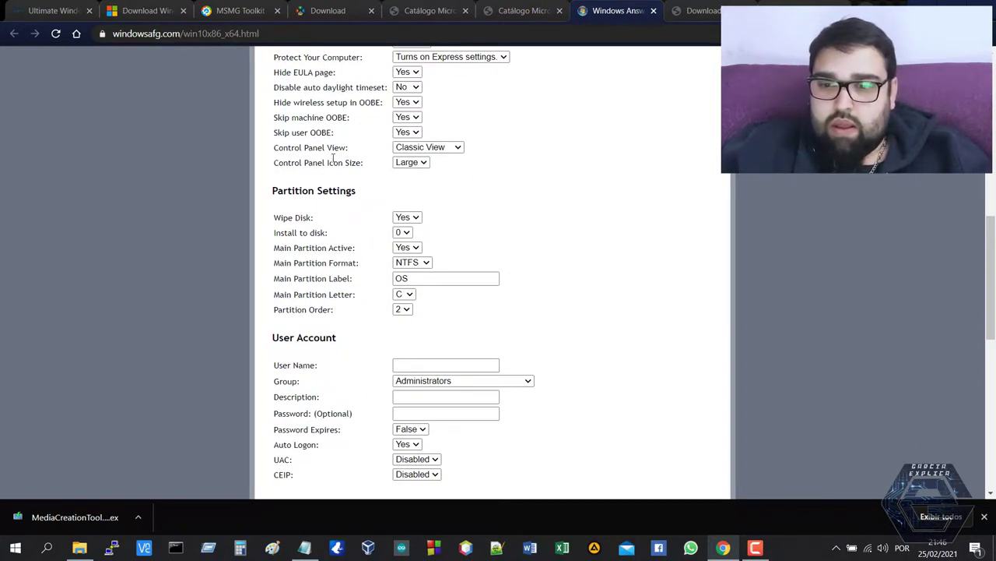
click(458, 149)
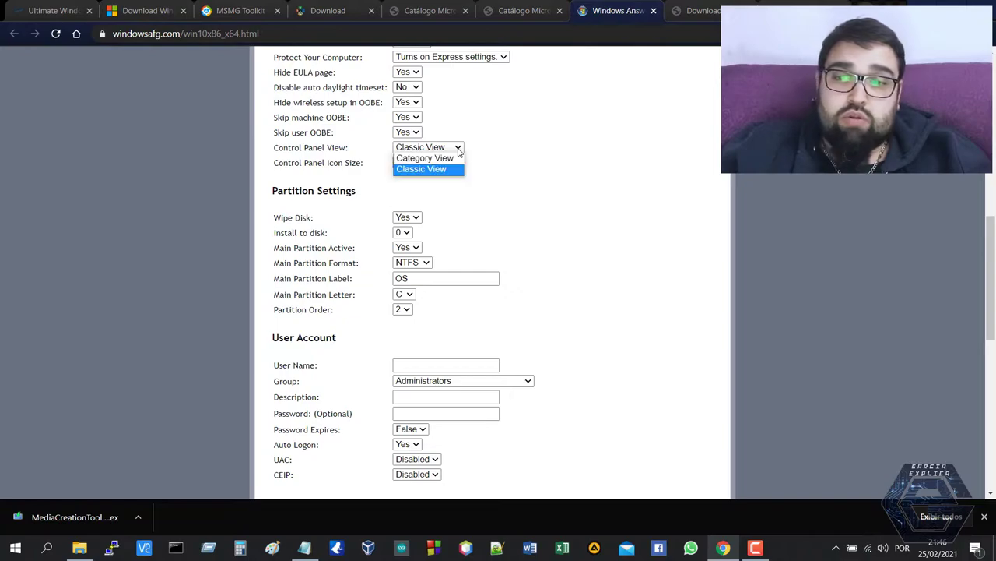
click(455, 156)
click(457, 150)
click(443, 168)
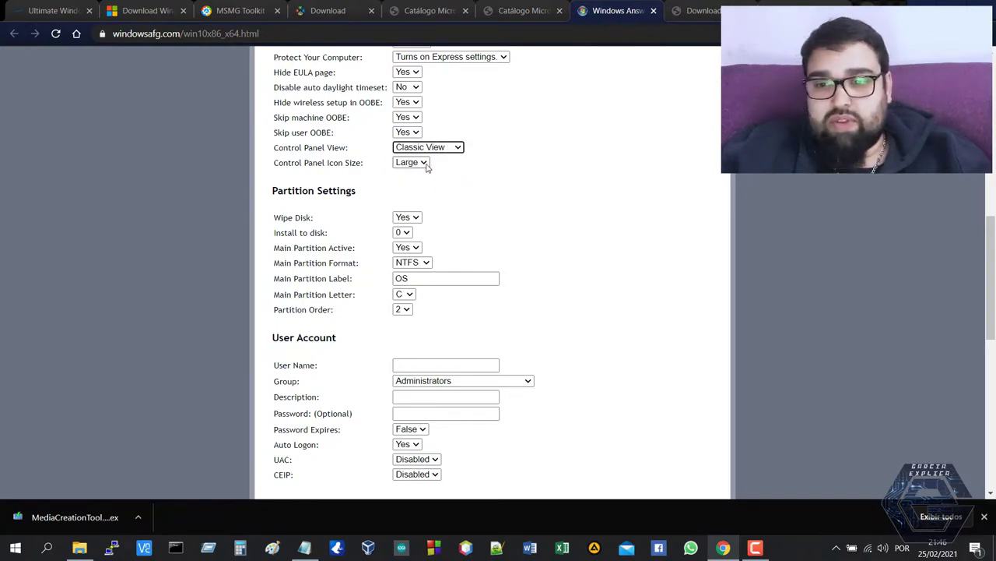
click(424, 164)
In the Partition Settings, set Wipe Disk to No and keep Install to disk at 0
scroll(458, 183, down, 1)
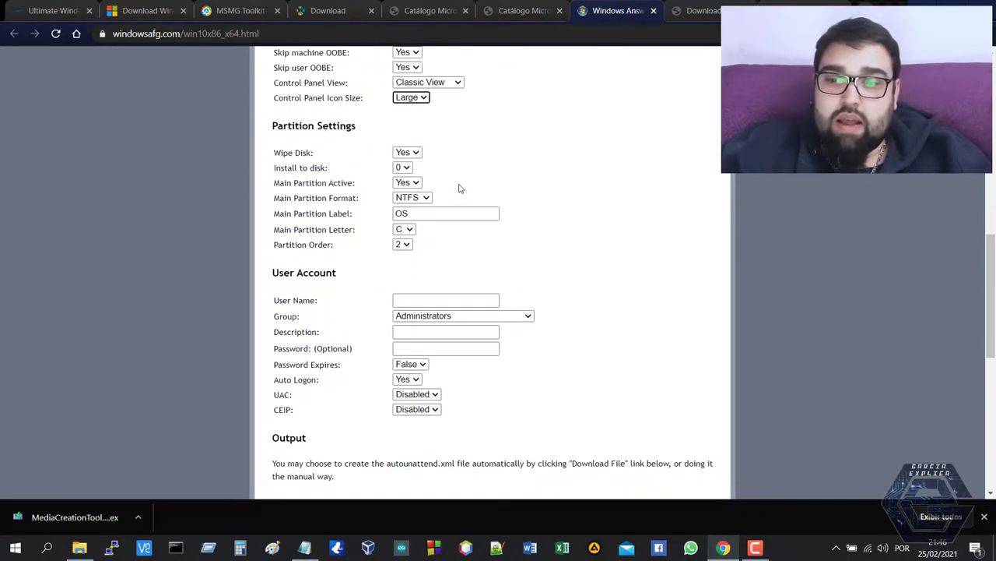
click(418, 154)
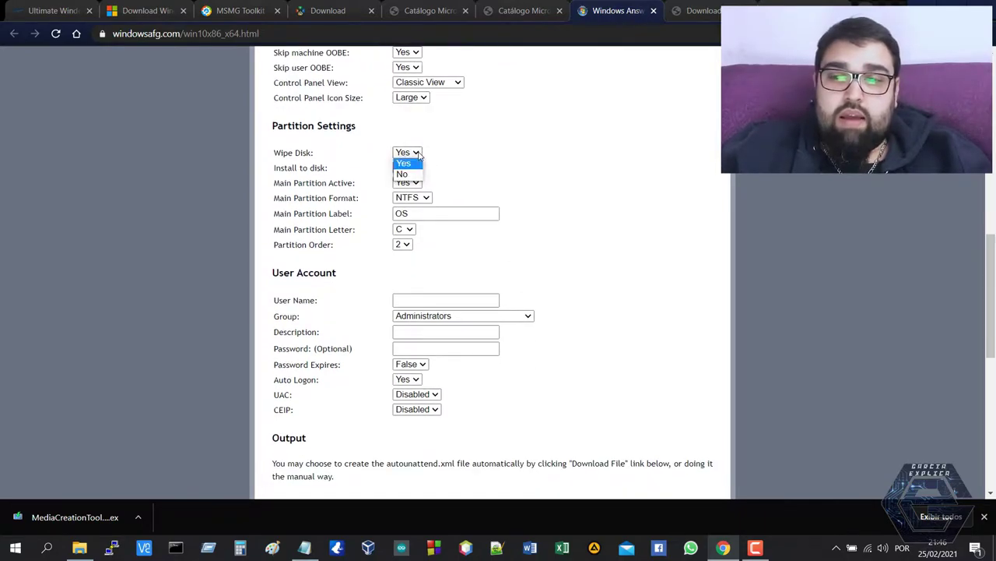
click(414, 174)
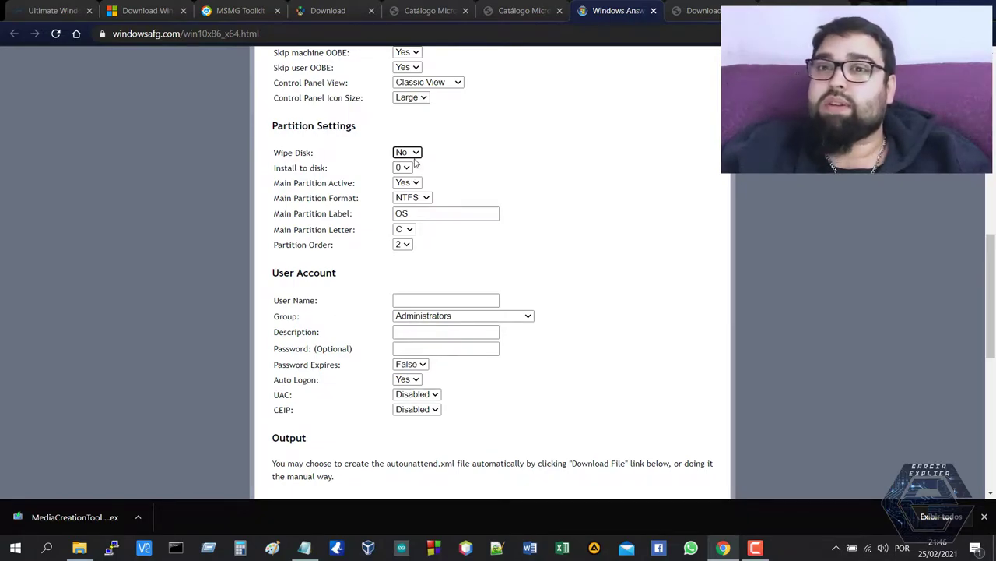
click(416, 155)
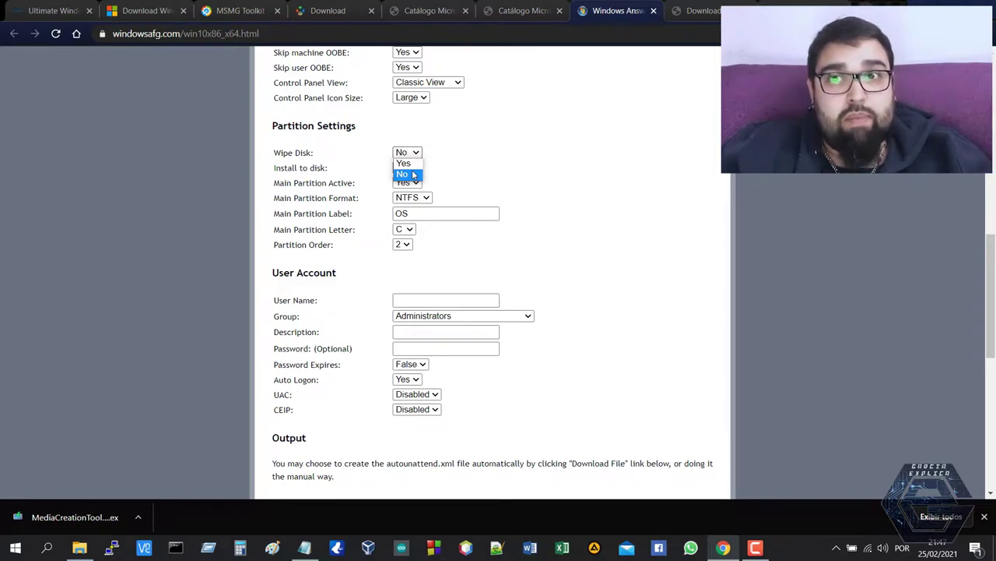
click(413, 175)
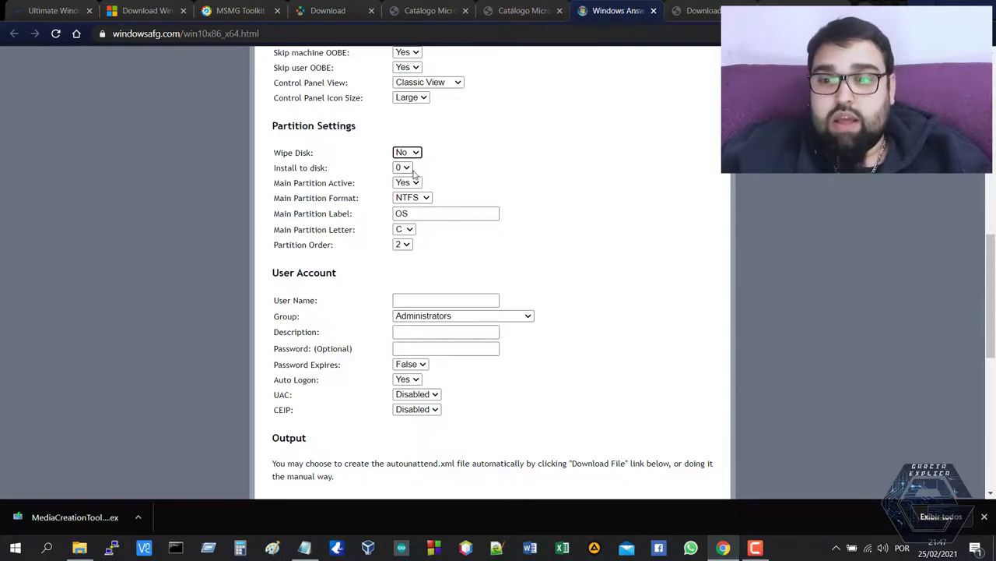
click(404, 169)
click(401, 179)
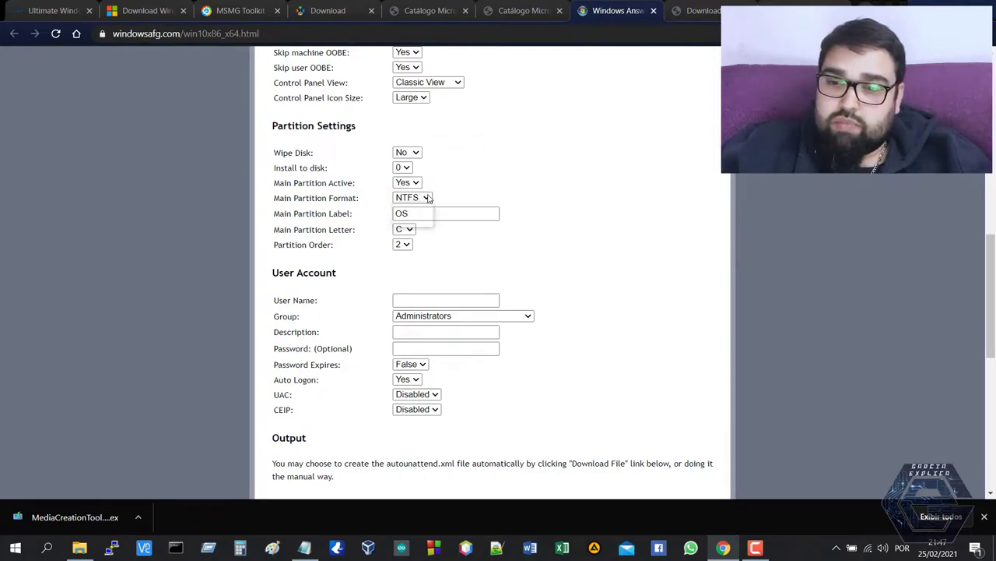
Review the Main Partition Format options and the remaining partition settings, keeping NTFS
click(428, 199)
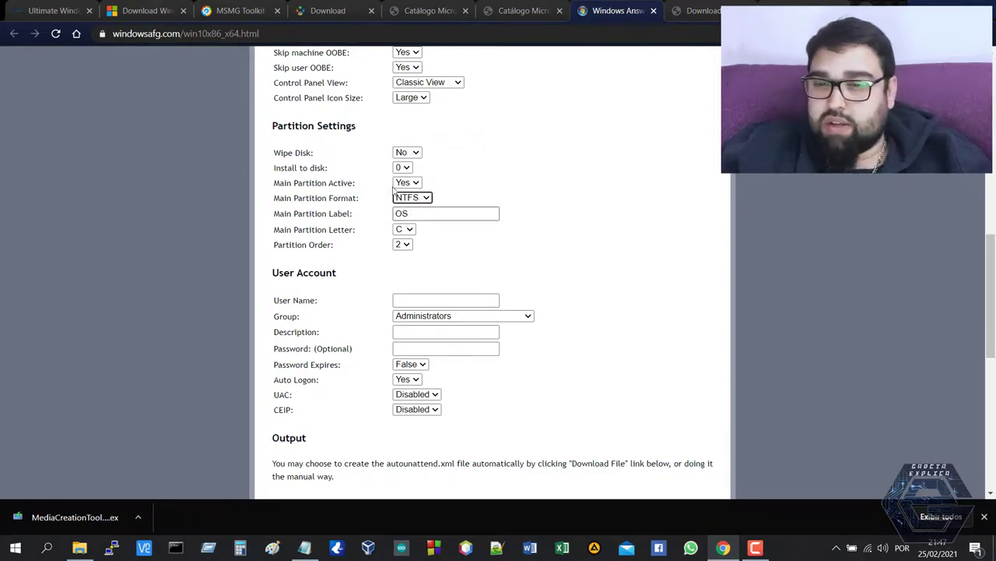
scroll(391, 226, down, 1)
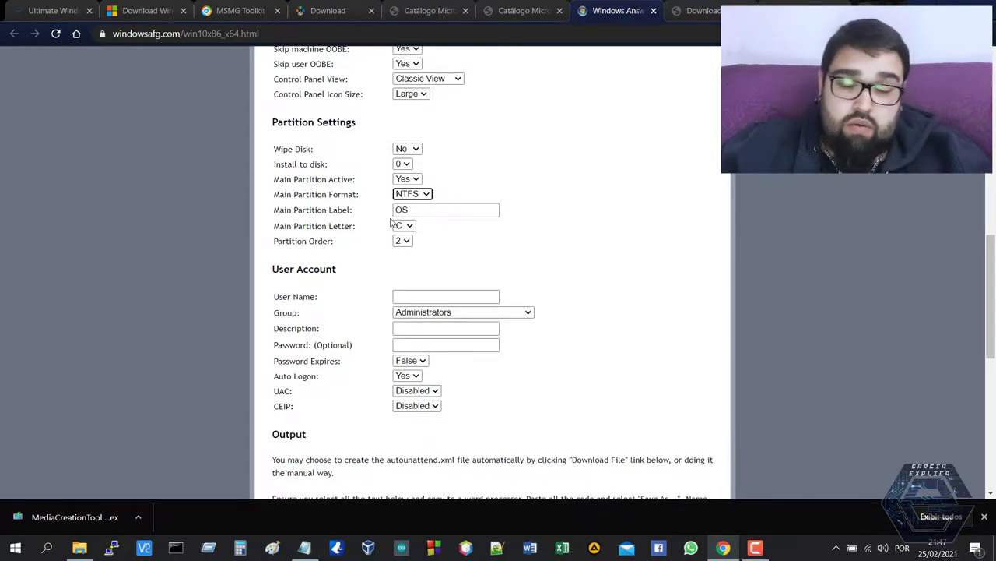
scroll(392, 225, down, 1)
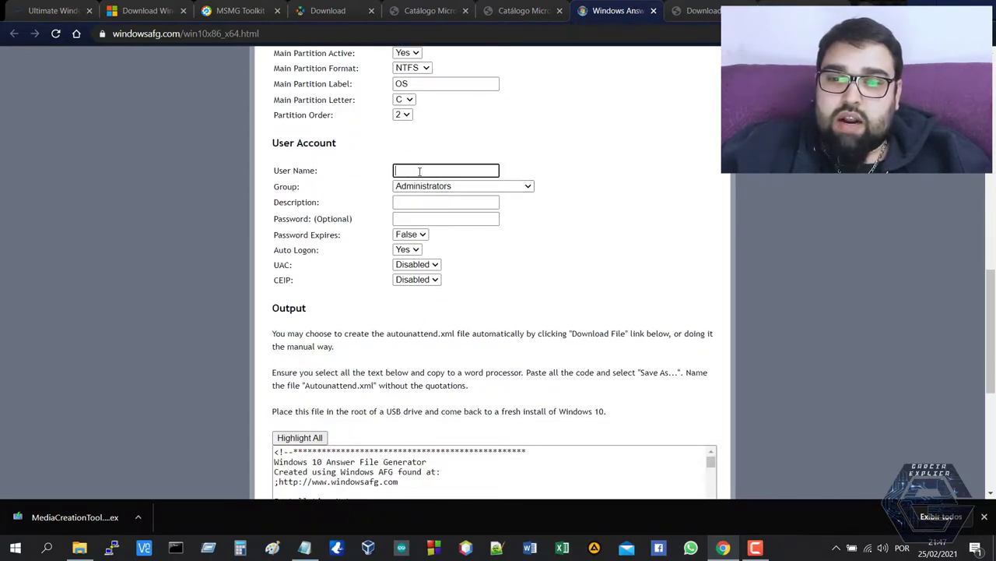
Set the User Name to usuario in the User Account section, leaving Description and Password blank
click(420, 171)
text(usuar)
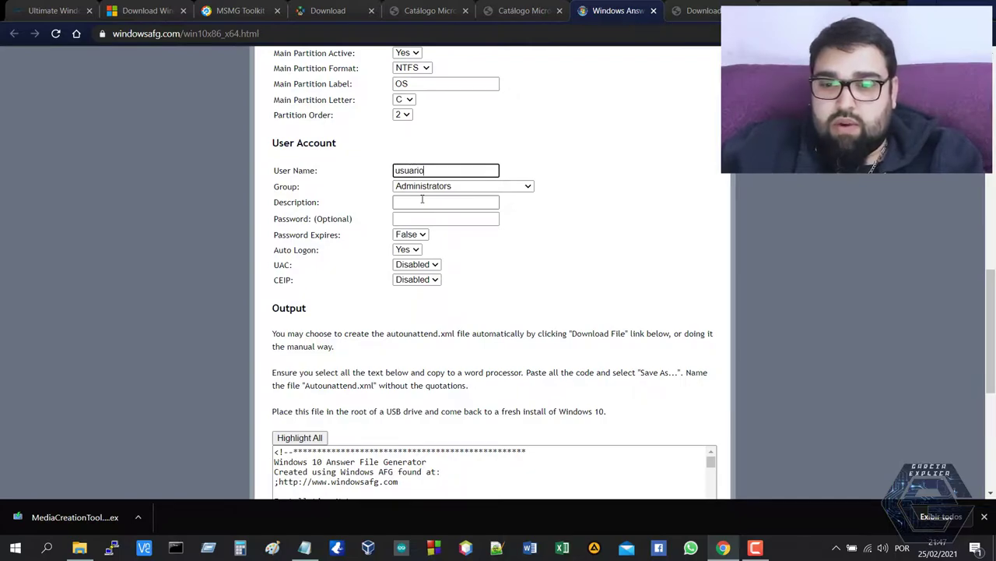
text(io)
click(422, 202)
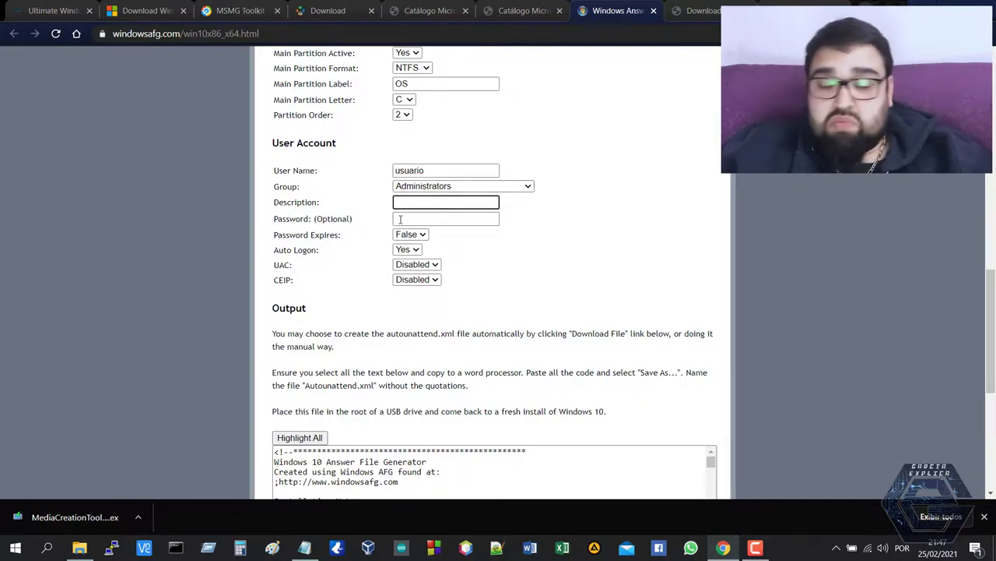
click(415, 219)
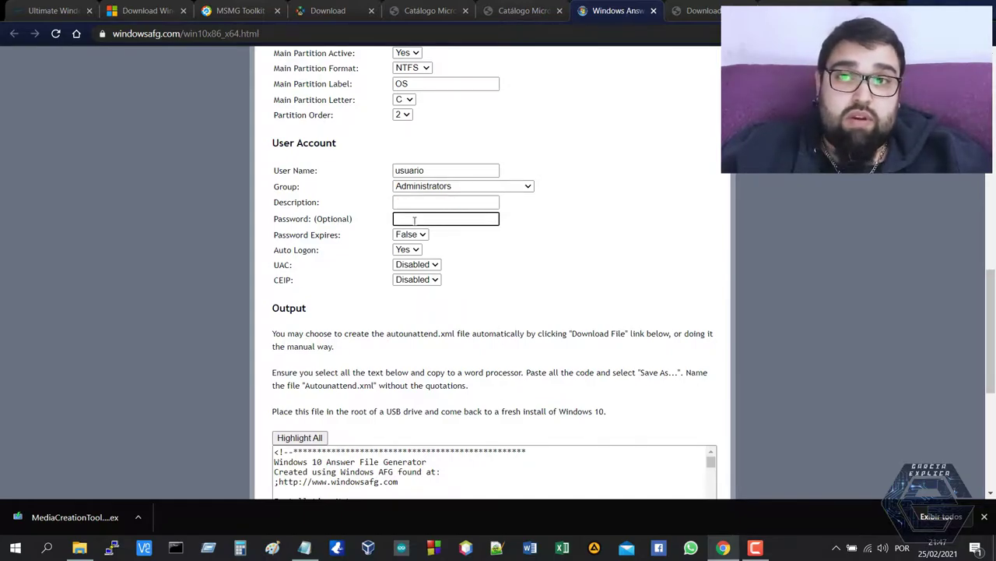
Keep Password Expires at False and Auto Logon at Yes
click(421, 236)
click(413, 246)
click(418, 250)
click(417, 260)
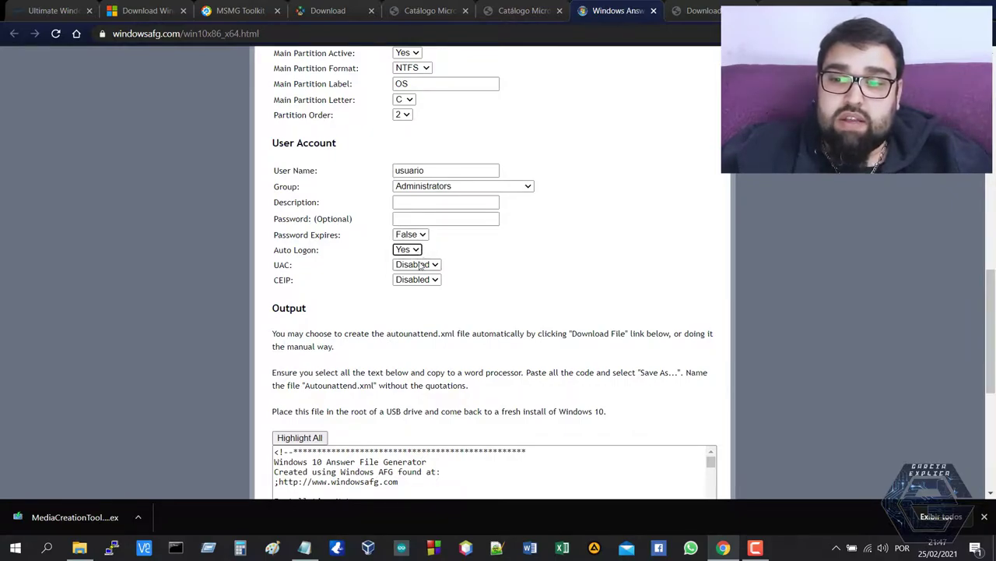
Review the UAC and CEIP settings in the User Account section
click(276, 267)
triple_click(277, 267)
click(298, 285)
triple_click(277, 265)
click(277, 265)
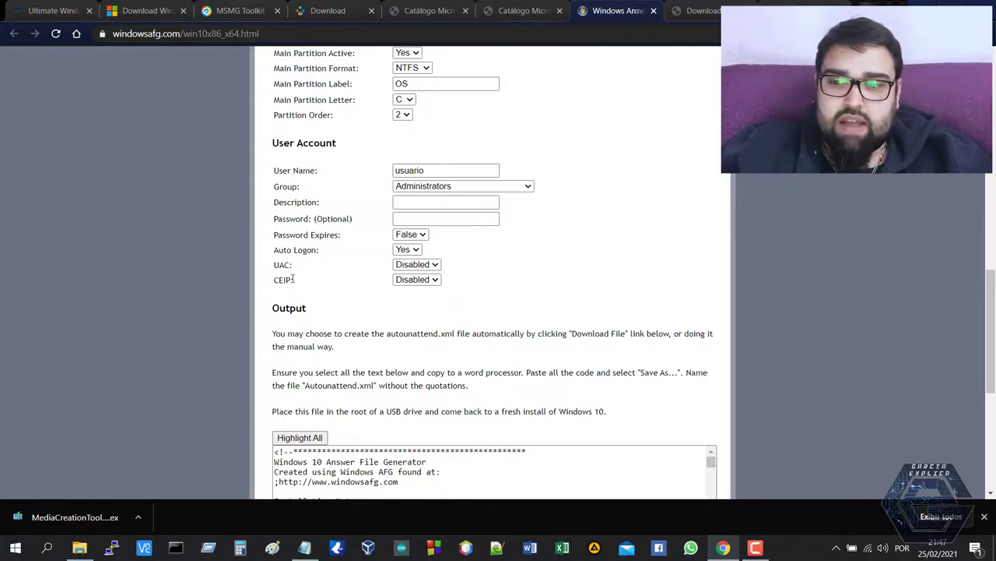
double_click(276, 279)
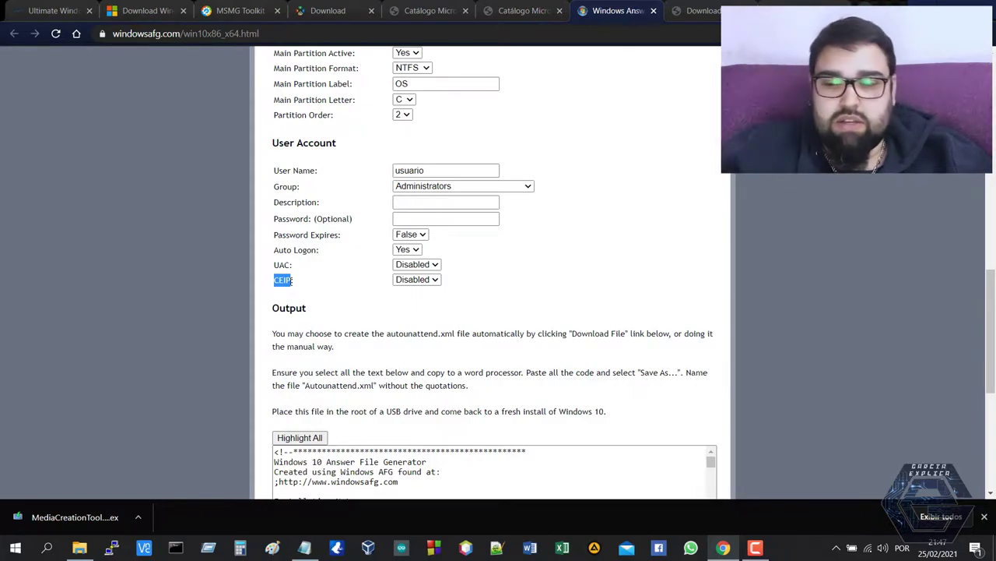
drag(292, 265, 278, 266)
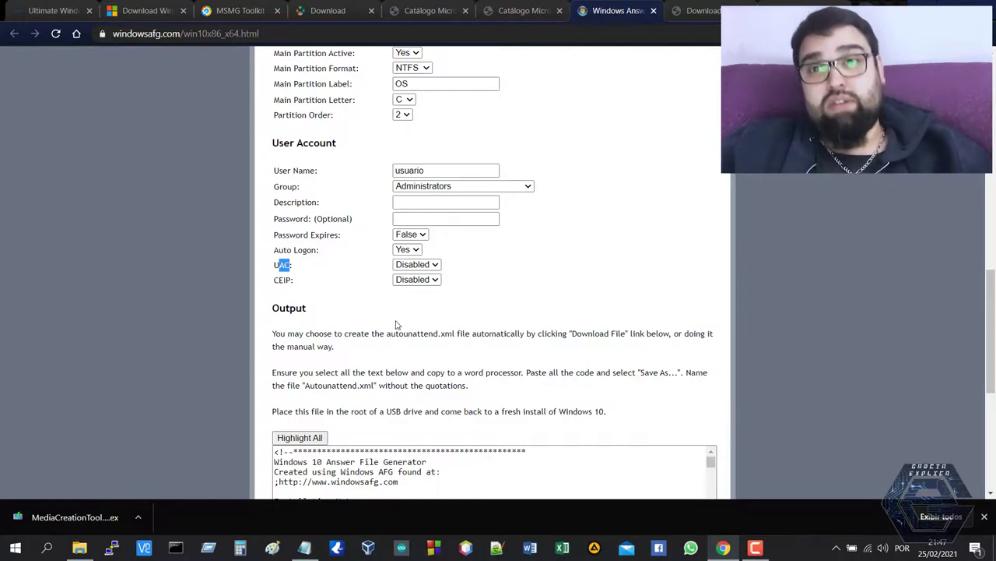
click(283, 263)
Examine the generated answer file code and its download link in the Output section
scroll(456, 290, down, 1)
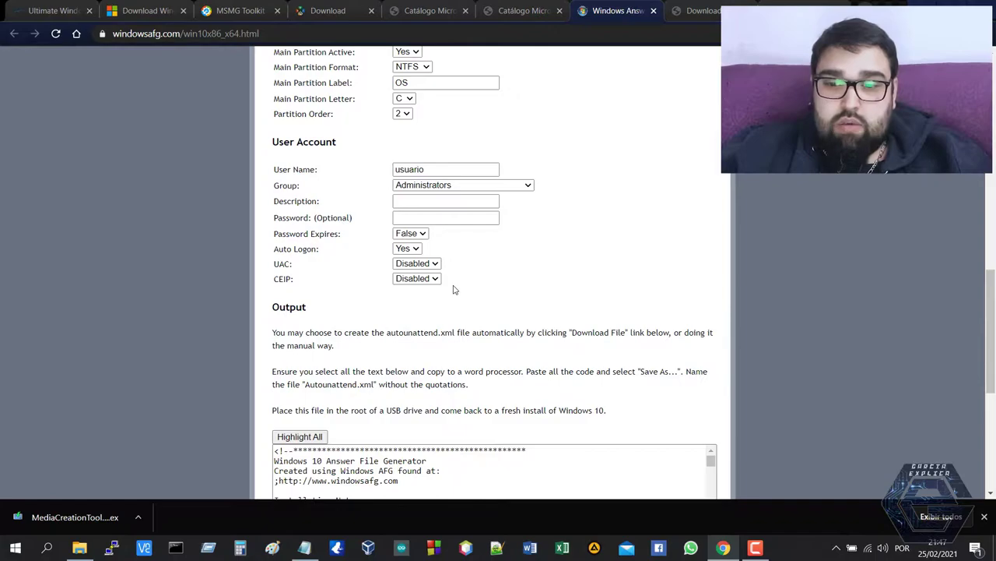
scroll(455, 290, down, 3)
scroll(433, 270, down, 4)
scroll(390, 335, up, 2)
scroll(390, 335, down, 3)
scroll(320, 439, down, 2)
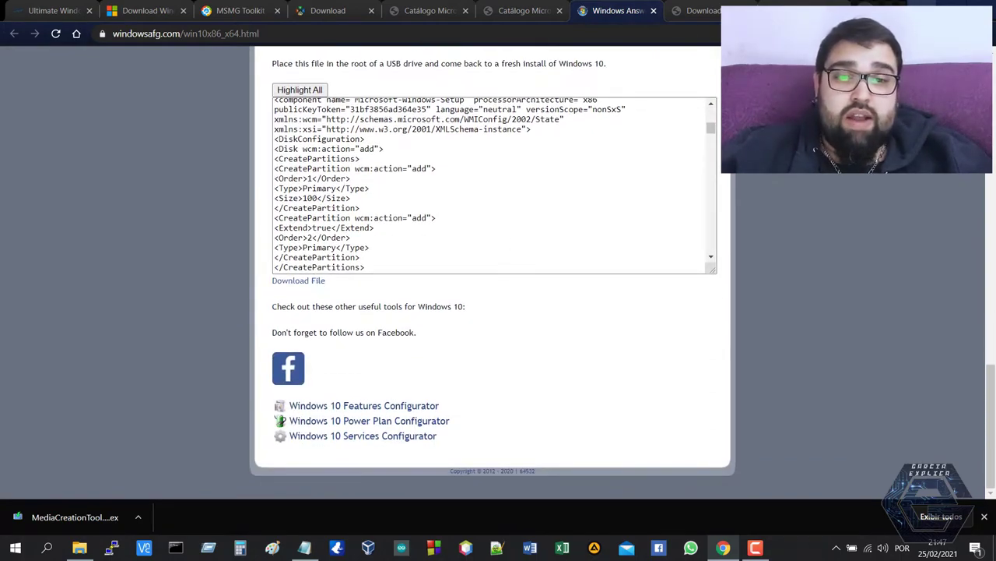
Review the AnyBurn download page alongside the Windows Answer File Generator page
click(695, 10)
drag(280, 72, 377, 184)
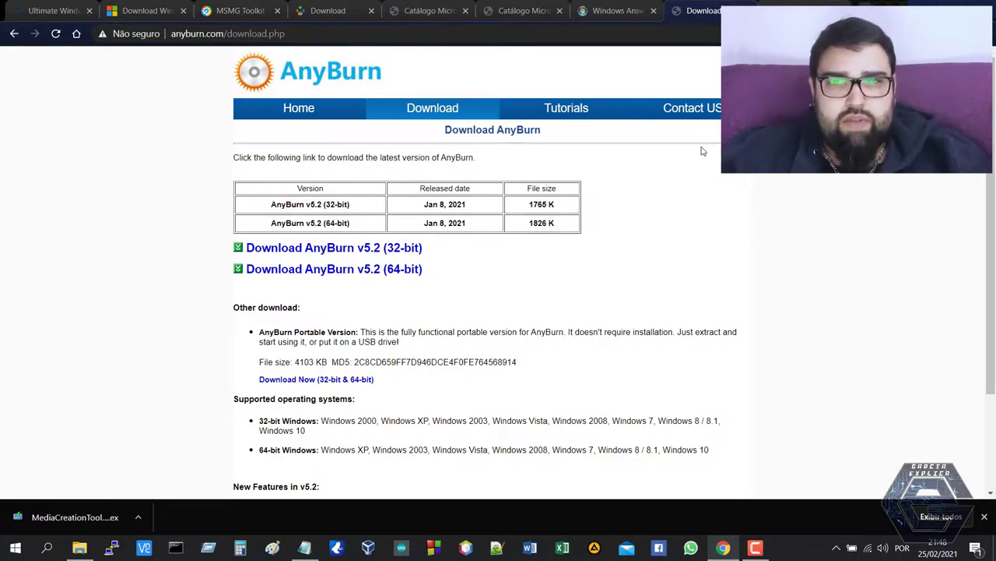
click(638, 12)
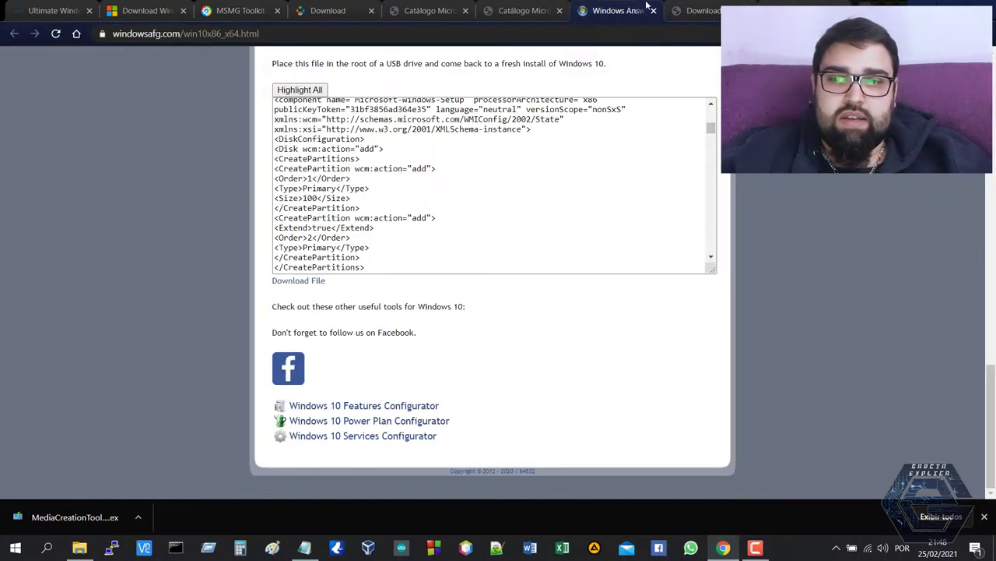
click(699, 8)
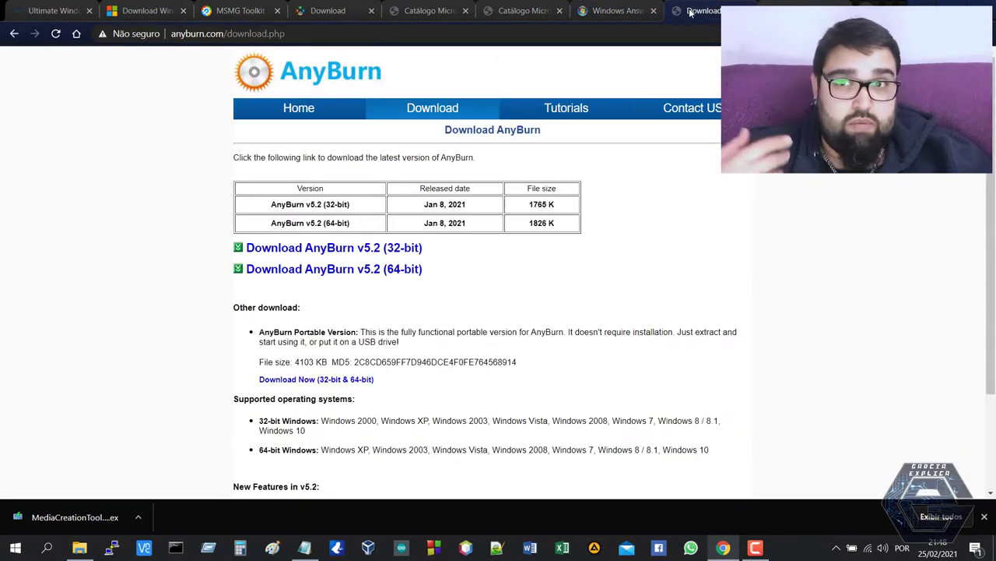
click(615, 11)
click(699, 10)
Switch to File Explorer and go from the w10 drivers folder up to the ToolKit_v11.3 folder
click(944, 11)
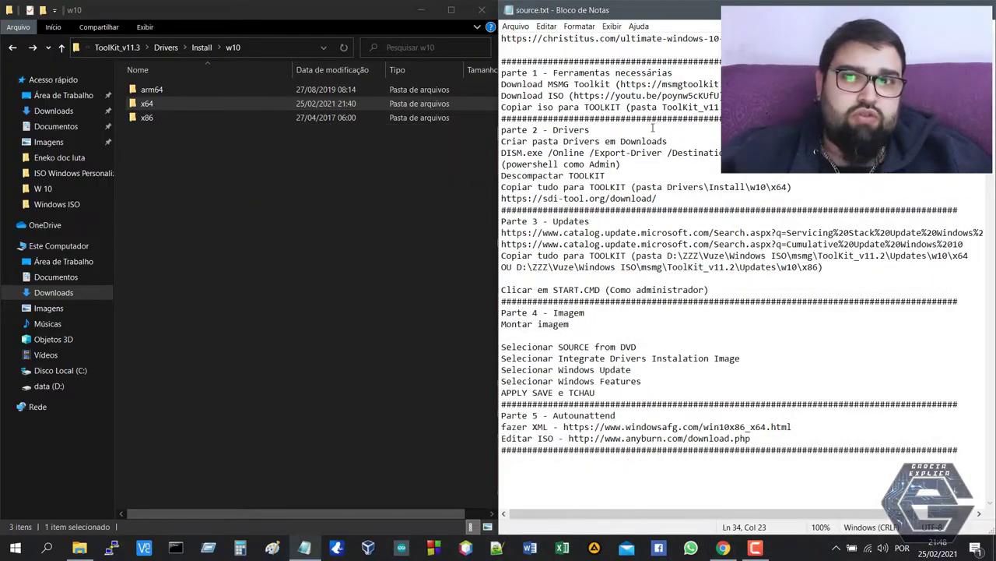
click(390, 253)
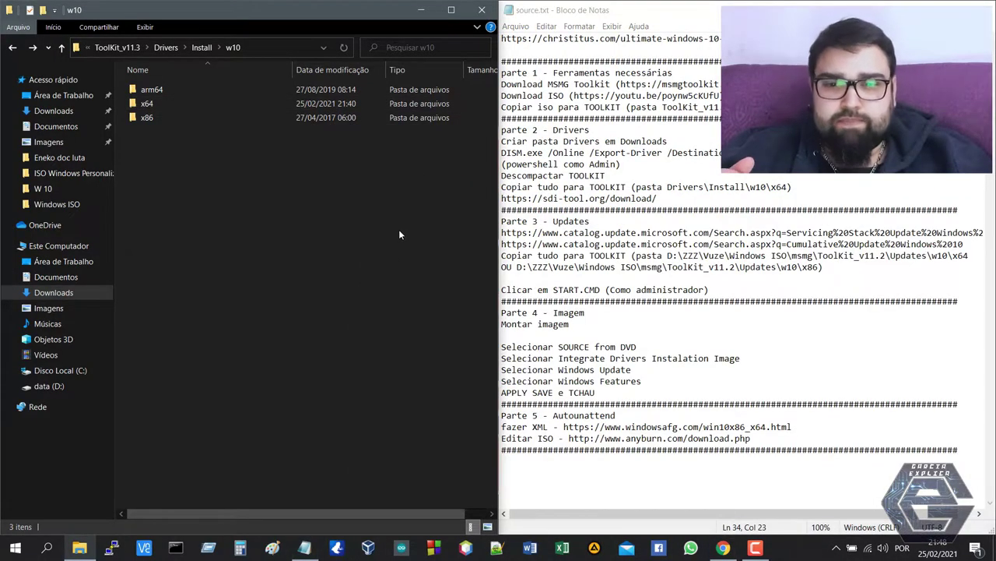
key(alt+Up)
key(alt+Up)
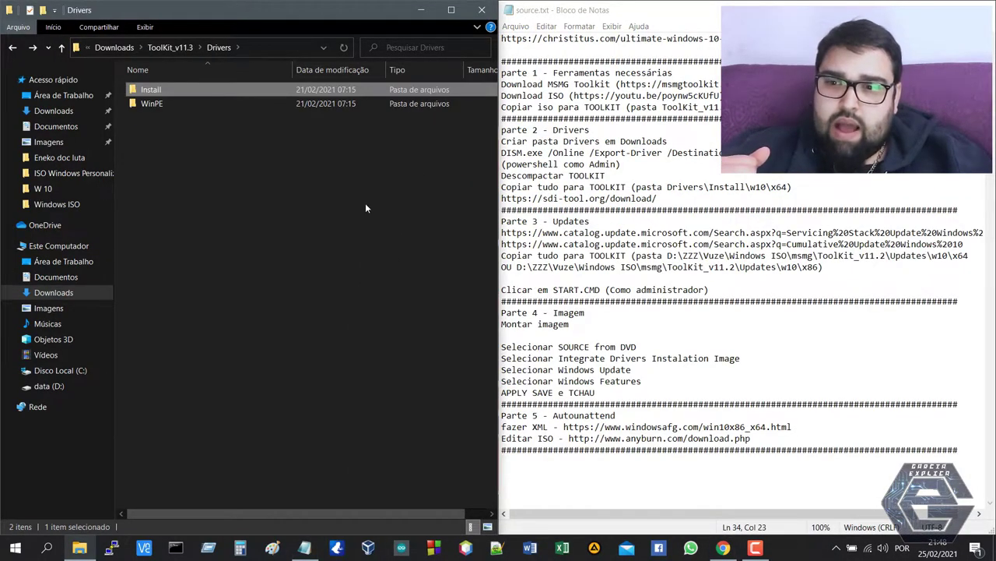
click(166, 48)
Run Start.cmd as administrator, accept the MSMG ToolKit EULA and continue to the Main Menu
click(175, 272)
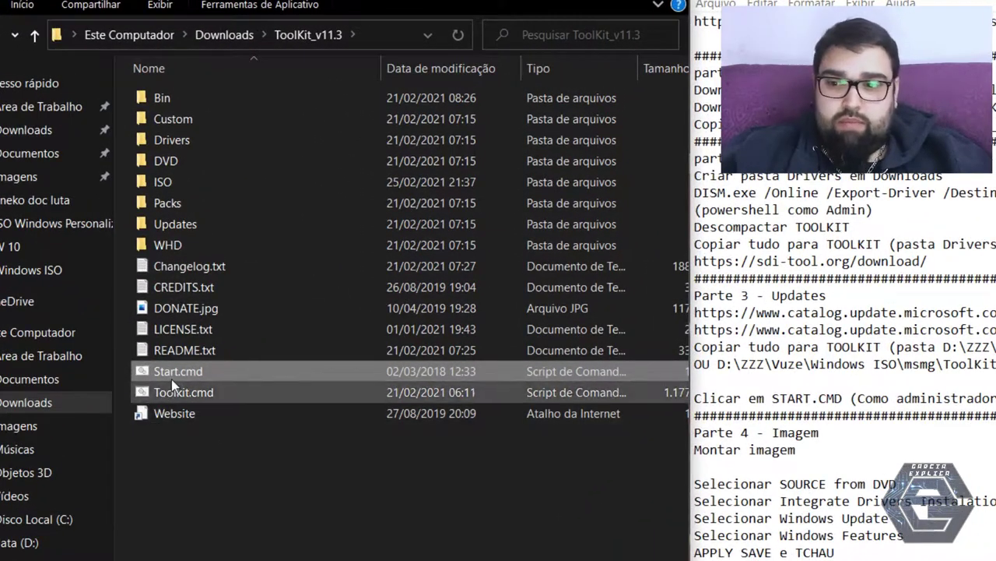
click(162, 319)
right_click(176, 371)
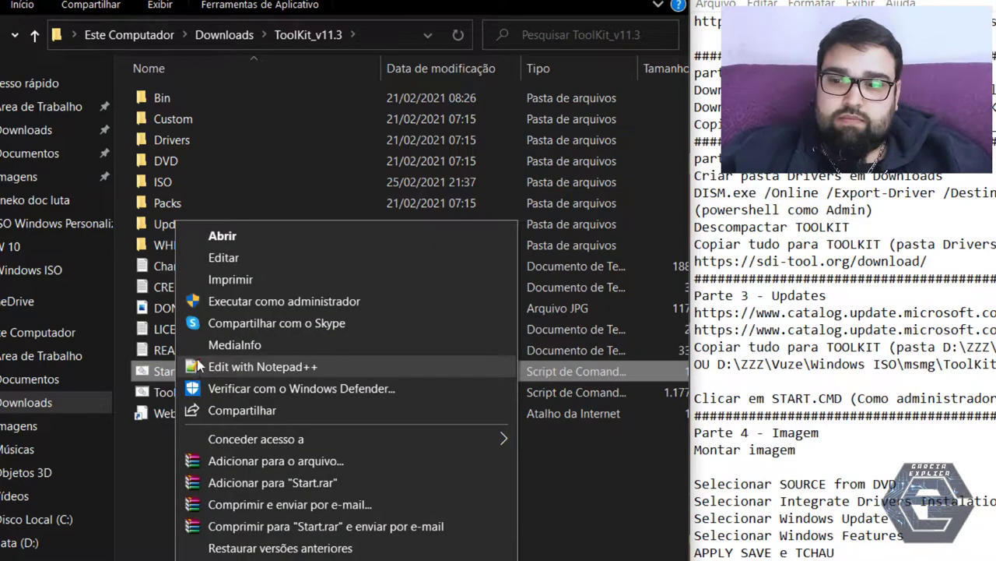
click(230, 306)
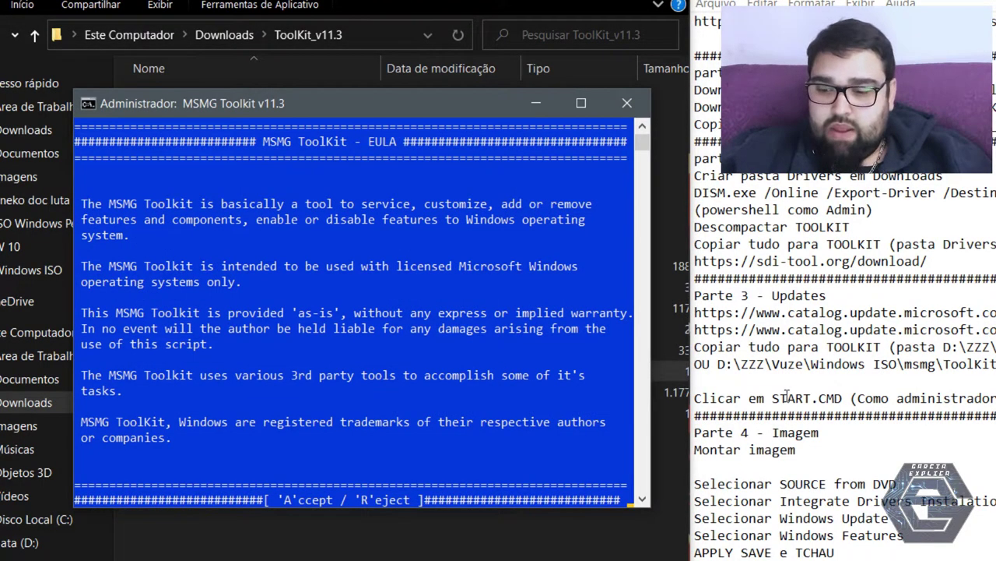
key(a)
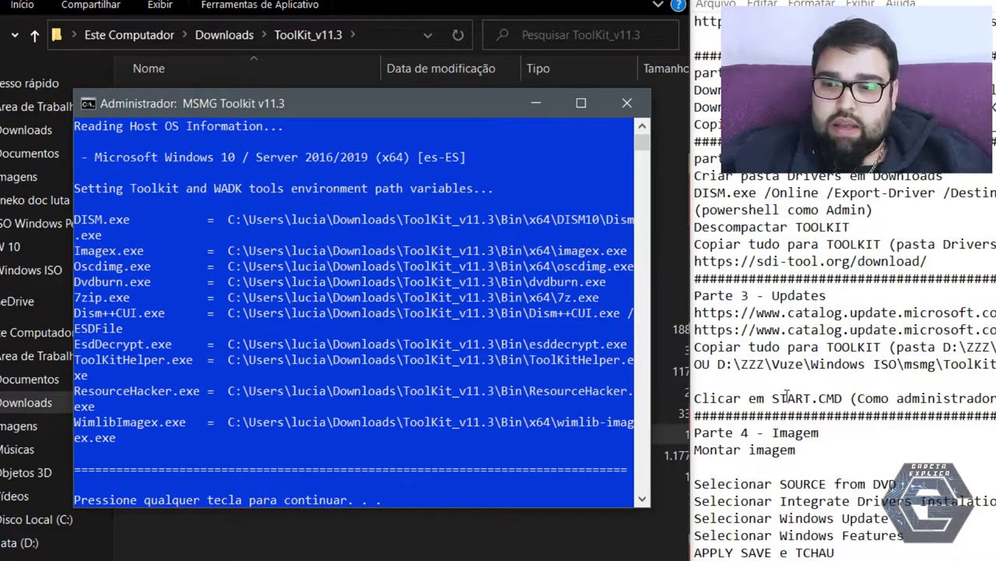
key(Return)
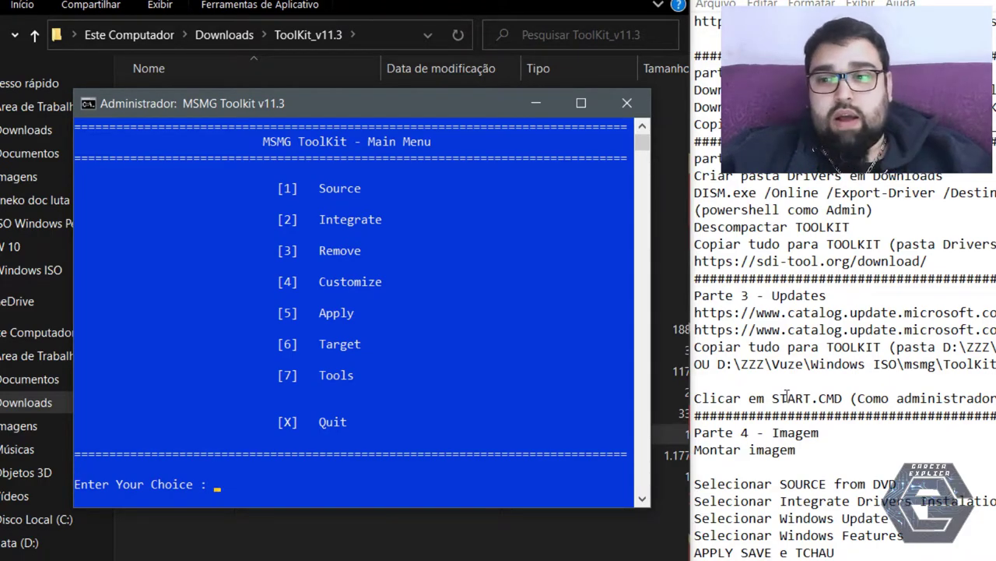
Choose Extract Source from DVD ISO Image in the MSMG ToolKit Source Menu
drag(346, 109, 344, 139)
text(1)
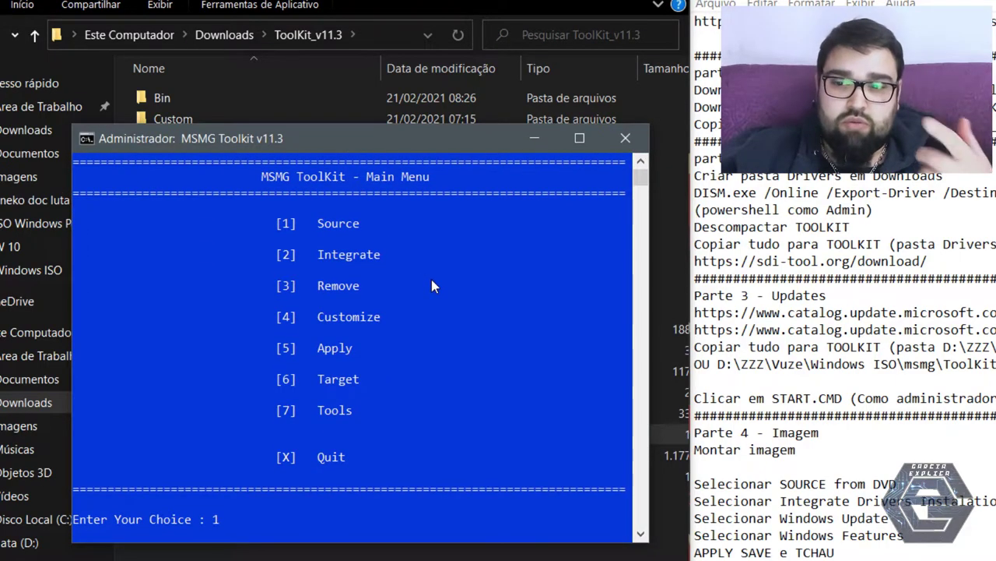
key(Return)
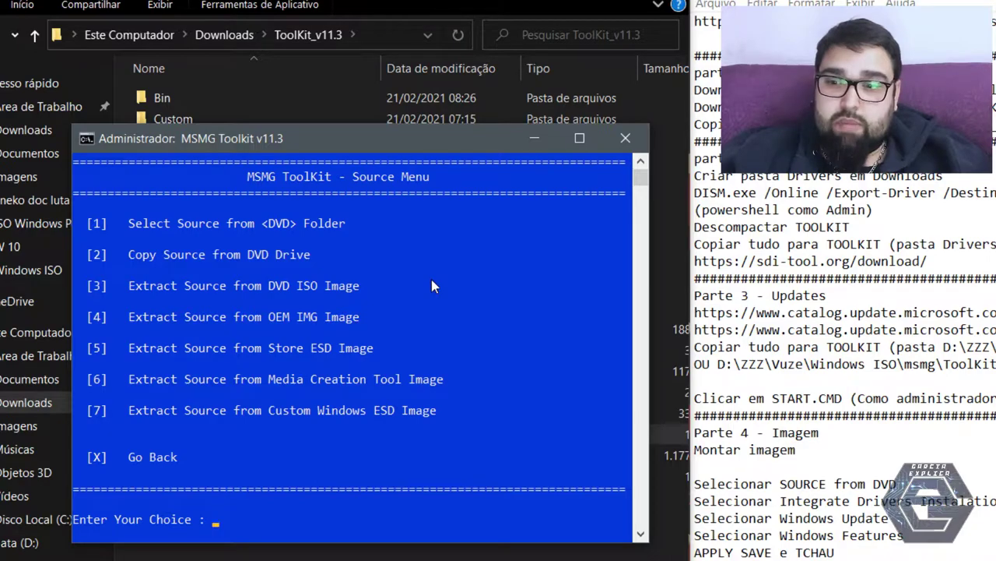
text(3)
key(Return)
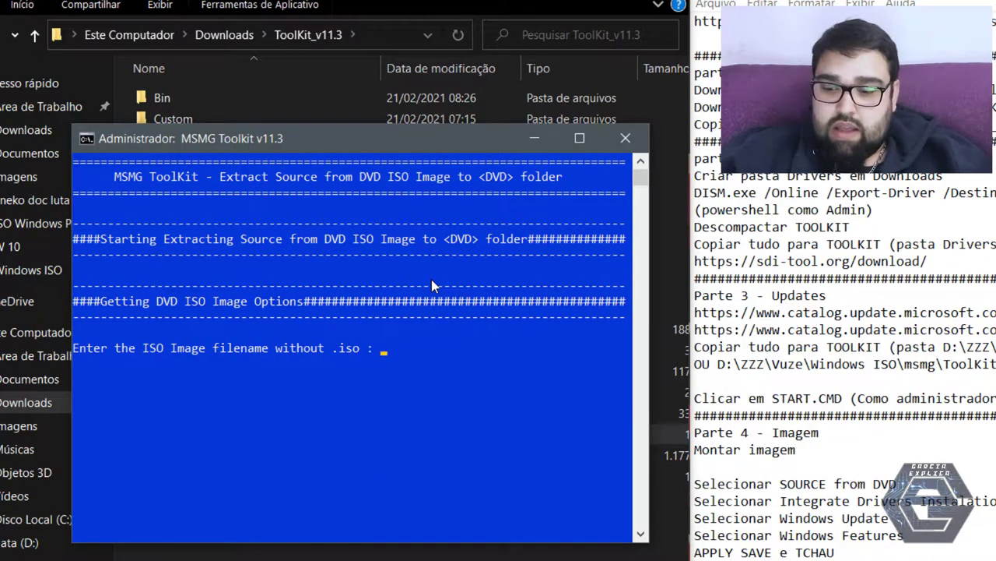
Check the ISO folder for the image name, extract the ISO named Windows and return to the Main Menu
key(alt+F4)
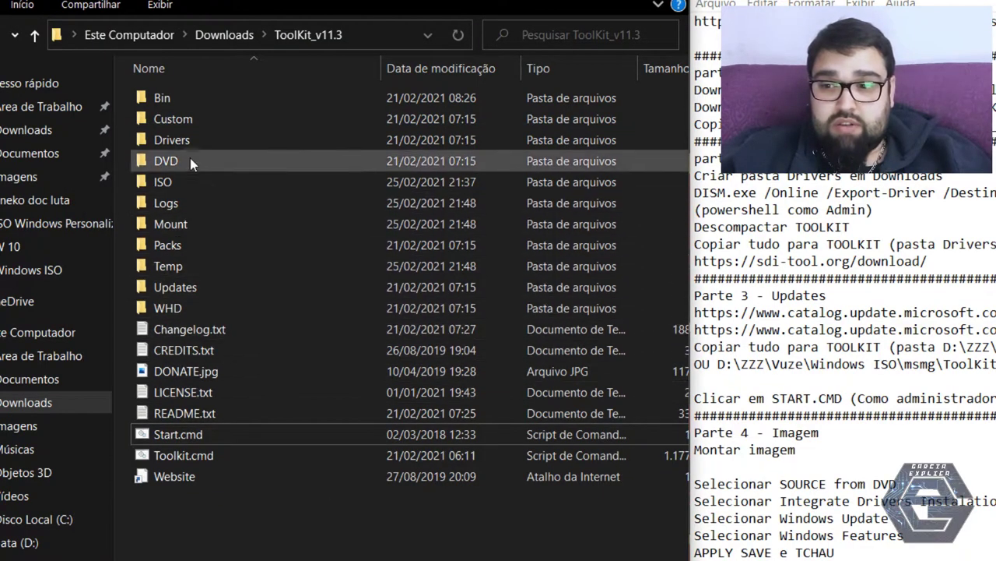
double_click(184, 183)
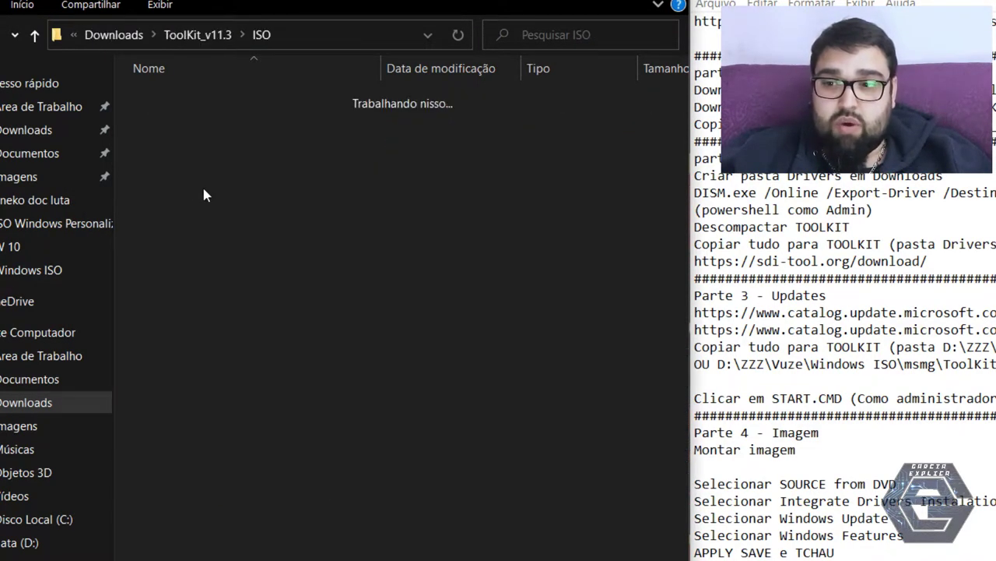
key(alt+Up)
key(alt+Tab)
text(W)
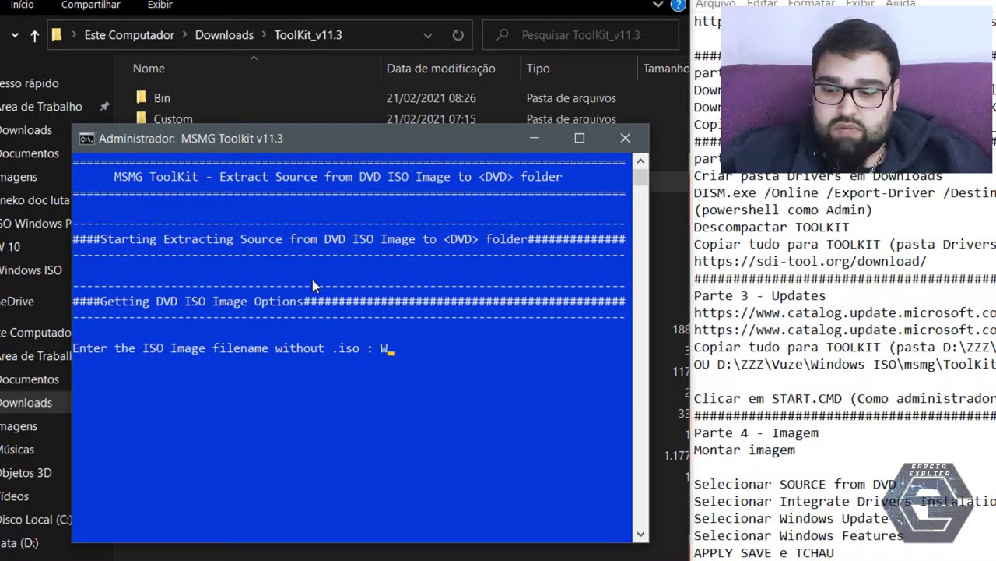
text(indows)
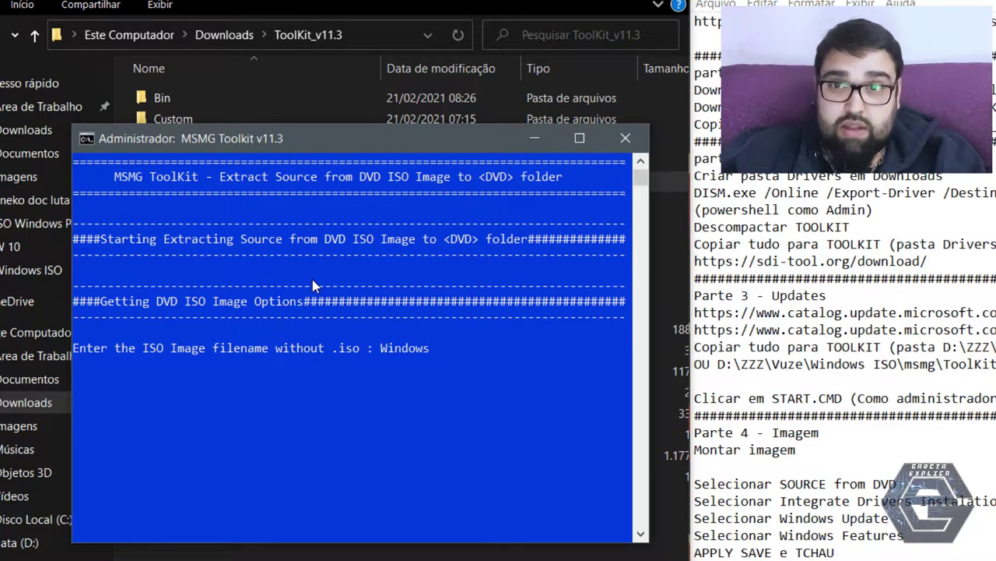
key(Return)
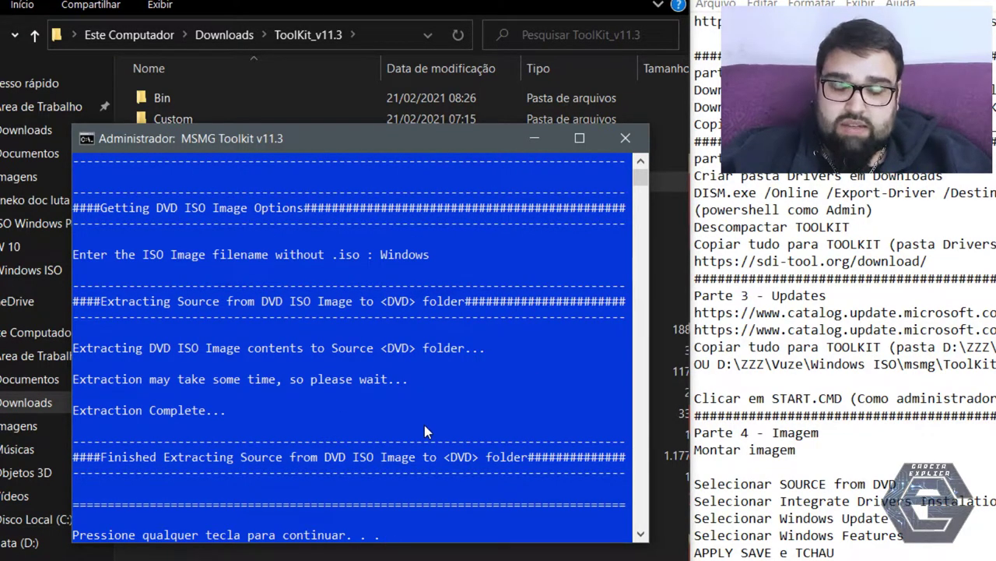
key(Return)
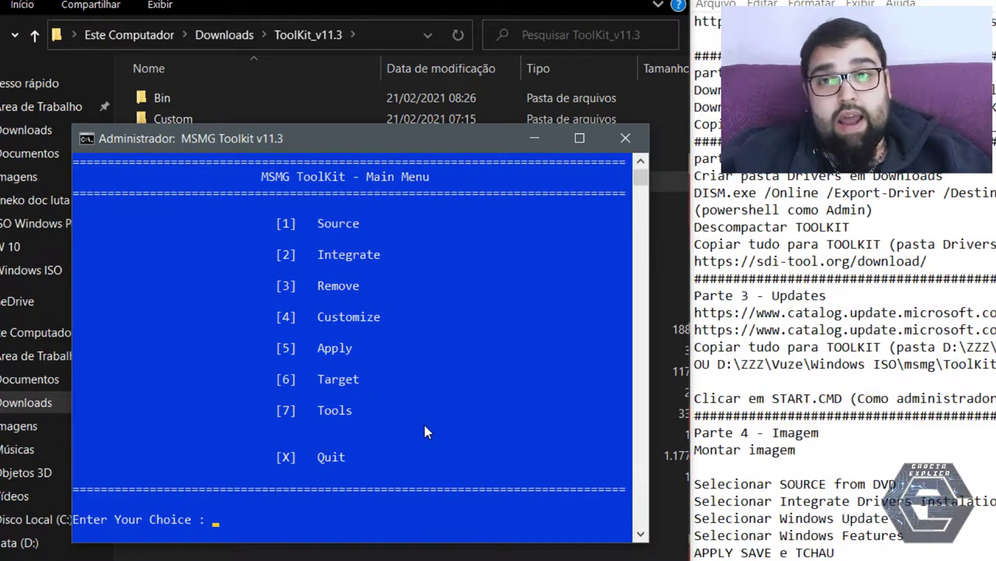
Extract the source from the Custom Windows ESD Image, choosing index 6, Windows 10 Pro
key(1)
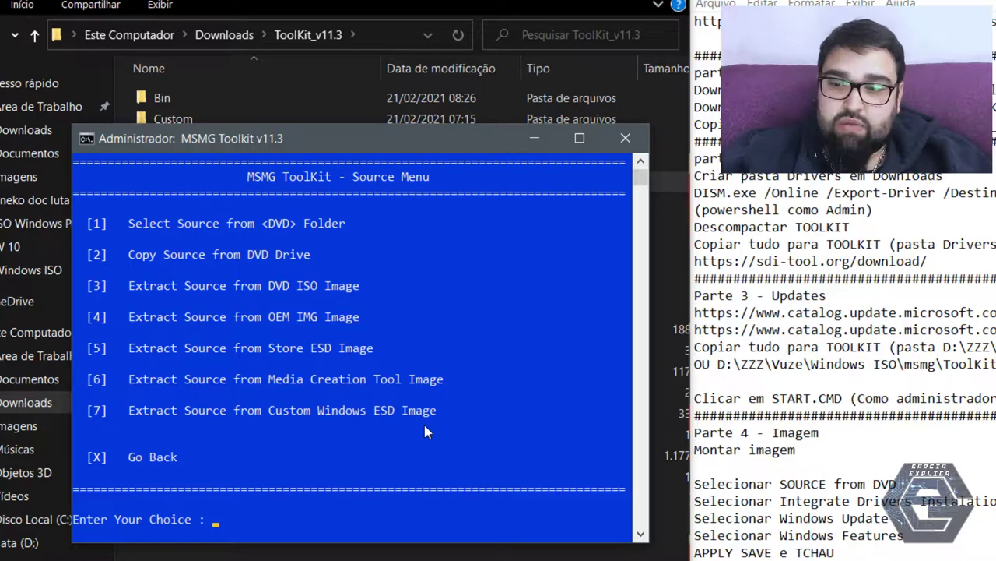
key(7)
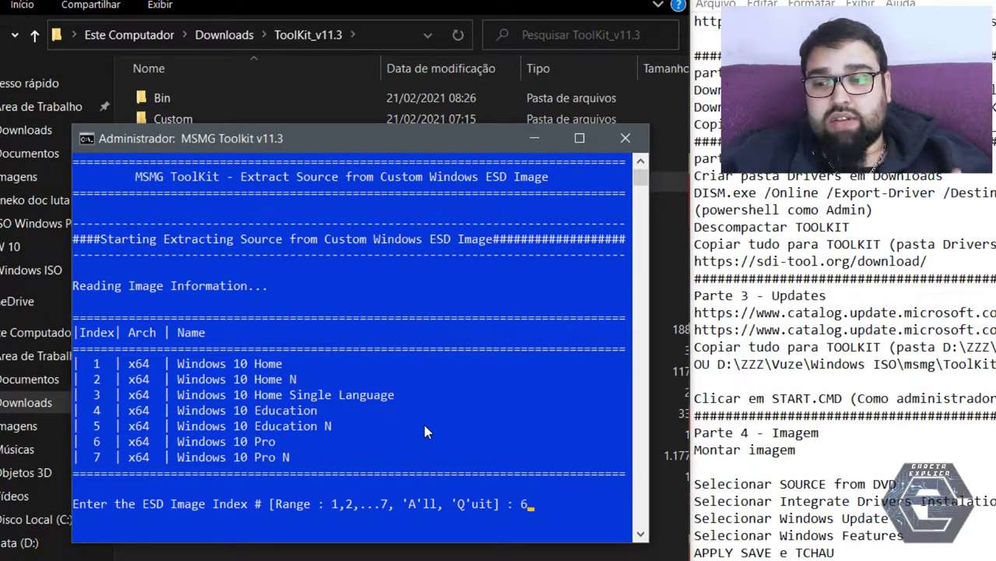
text(6)
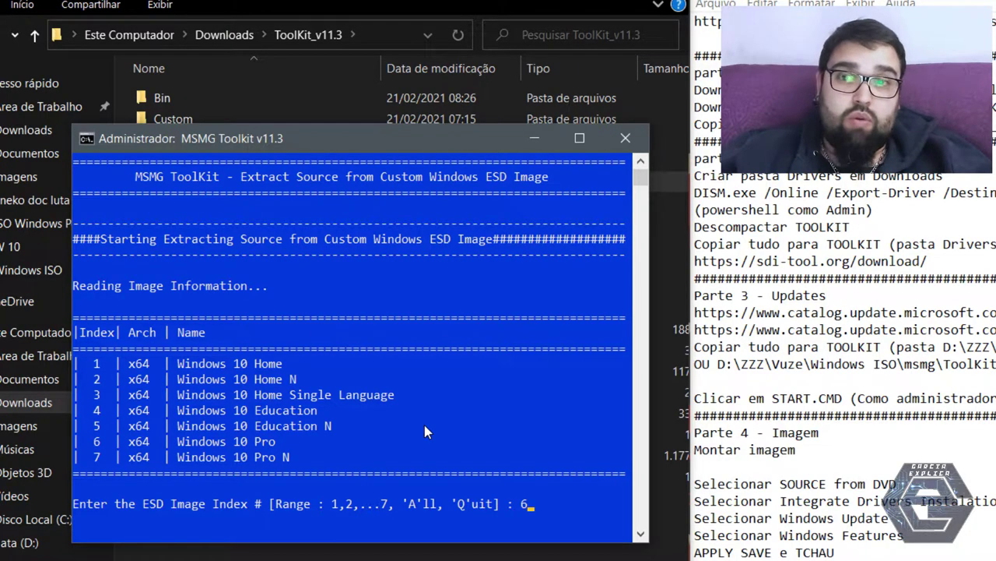
key(Return)
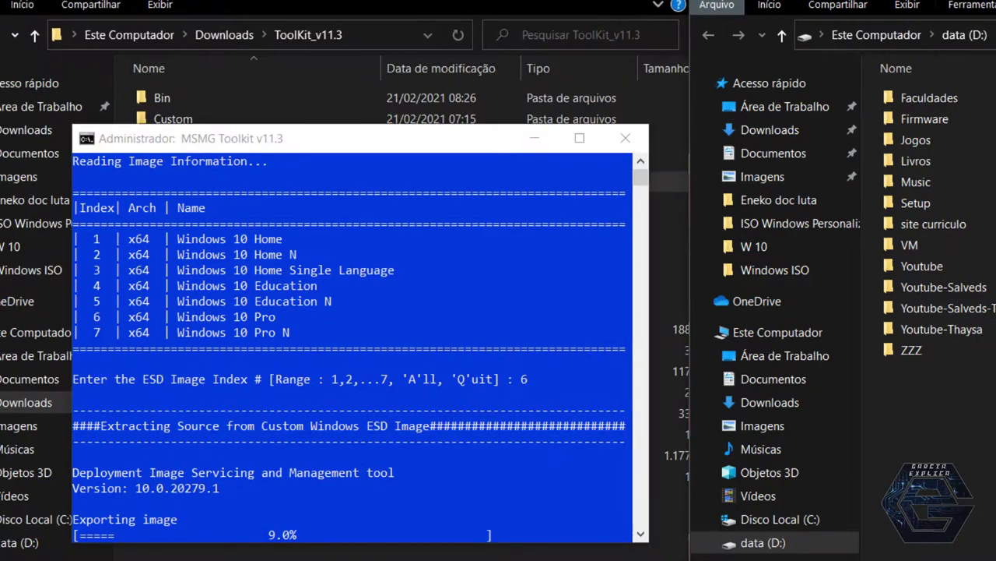
Switch to File Explorer and browse data (D:) through ZZZ and Vuze, checking the Downloads folder as well
double_click(792, 316)
double_click(792, 191)
double_click(792, 98)
double_click(923, 140)
key(alt+Left)
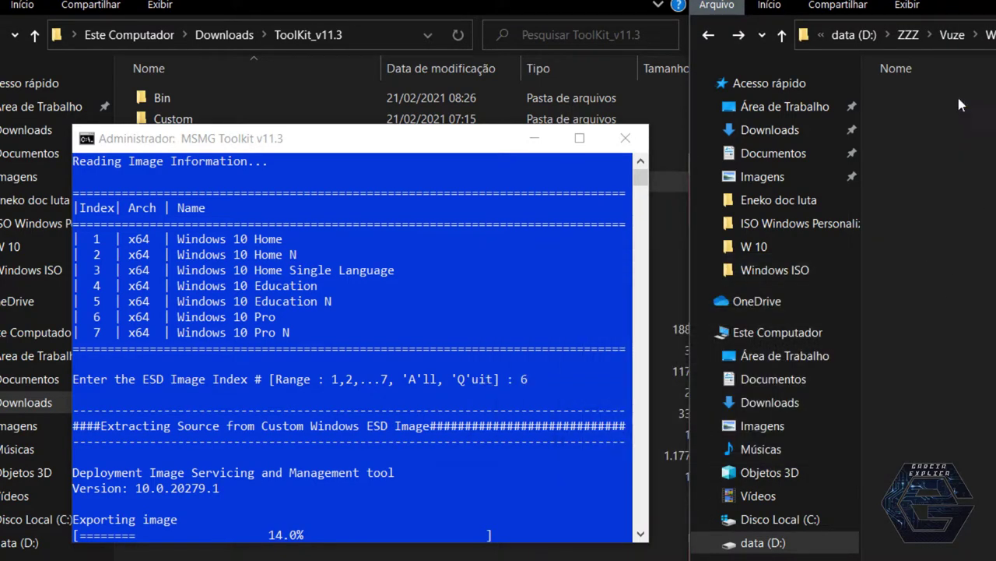
click(770, 129)
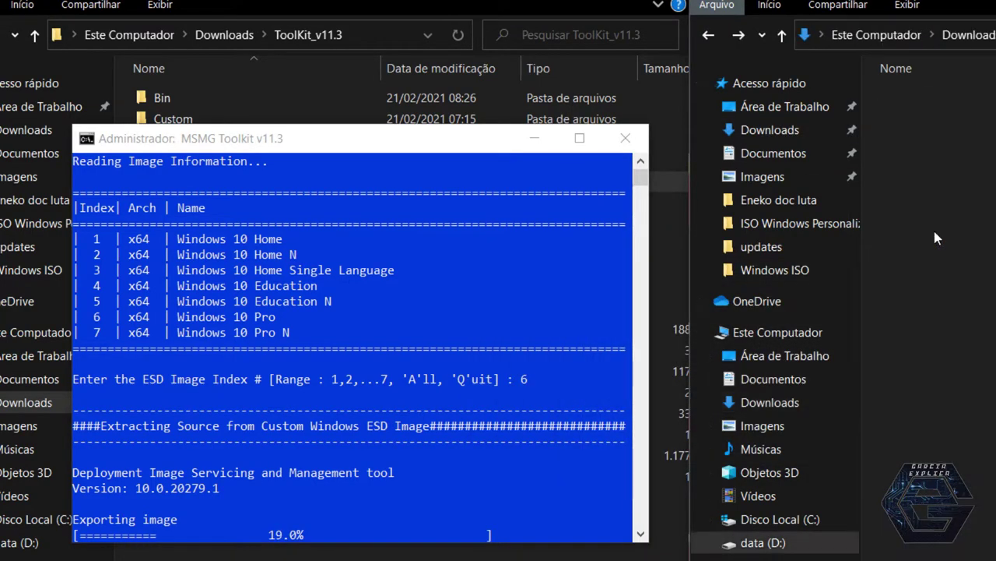
key(alt+Left)
In the Parte 4 notes, add lines for SOURCE from ISO and ESD, and insert "Integrate" before Windows Update and Windows Features
key(ctrl+v)
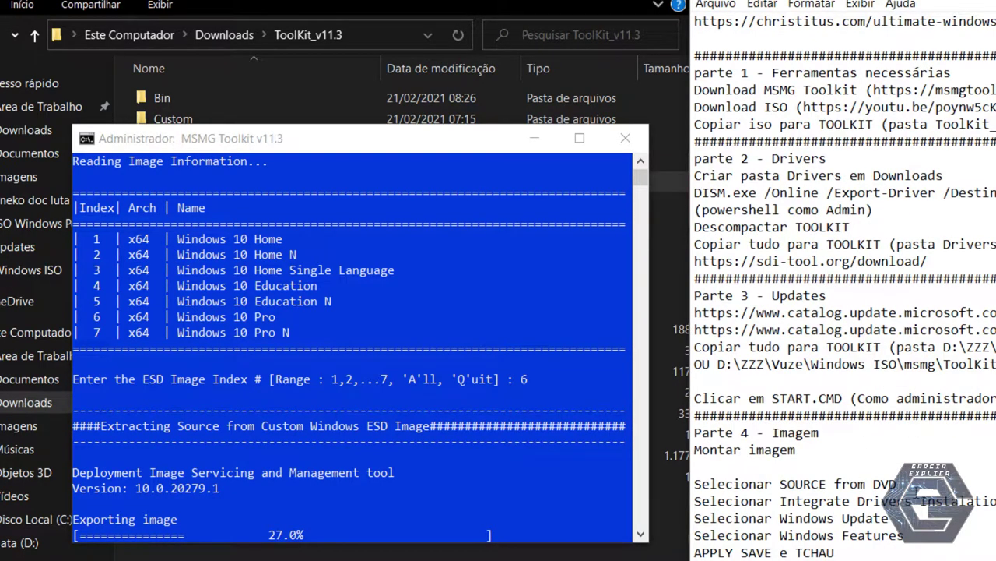
text(Selecionar SOURCE from ISO Selecionar SOURCE from ESD)
double_click(815, 535)
key(ctrl+c)
click(779, 552)
key(ctrl+v)
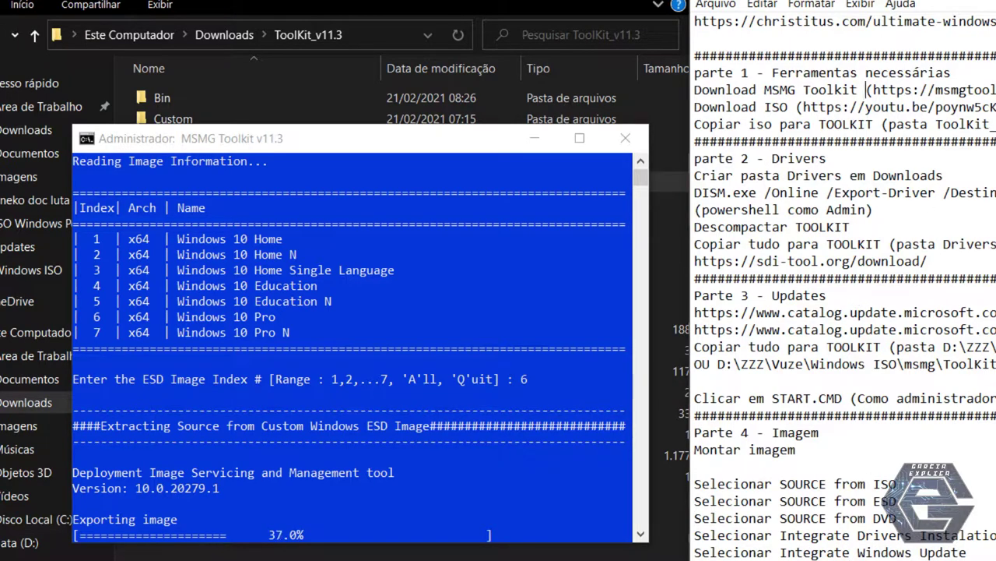
Insert dashes before the parentheses on the three tool lines of part 1 and put quotation marks around Drivers in part 2
text(-)
click(811, 106)
text(-)
click(879, 124)
text(-)
click(843, 175)
text("")
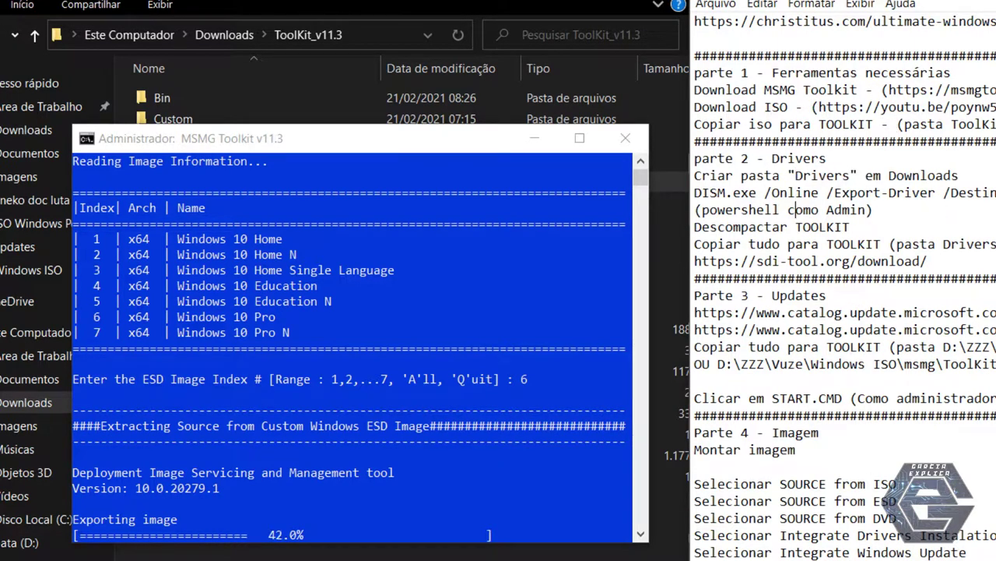
Change "tudo" to "drivers" in part 2's copy line and prefix the sdi-tool.org link with "Para mais drivers -"
double_click(780, 243)
text(drivers)
key(Home)
key(BackSpace)
key(Return)
text(Para mais drivers -)
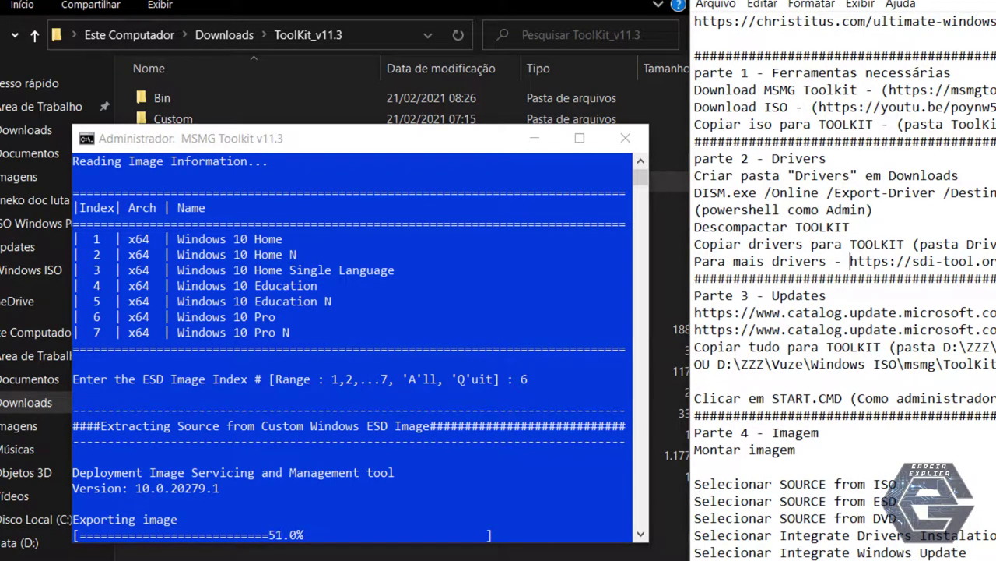
Delete the alternative "OU D:\ZZZ" path line from Parte 3 and move the "Clicar em START.CMD" line into Parte 4 below "Montar imagem"
key(Down)
key(Down)
key(Down)
key(Down)
key(Down)
key(Home)
key(shift+Down)
key(Delete)
key(shift+Down)
key(shift+Down)
key(ctrl+x)
key(Down)
key(Down)
key(Down)
key(ctrl+v)
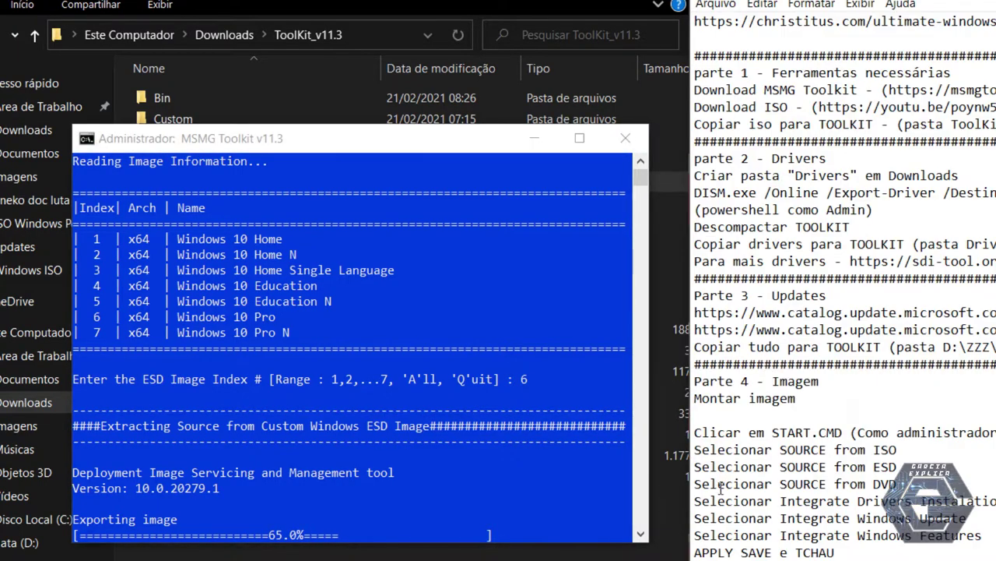
Shift the MSMG Toolkit window slightly and close the File Explorer window showing data (D:)
drag(311, 138, 317, 147)
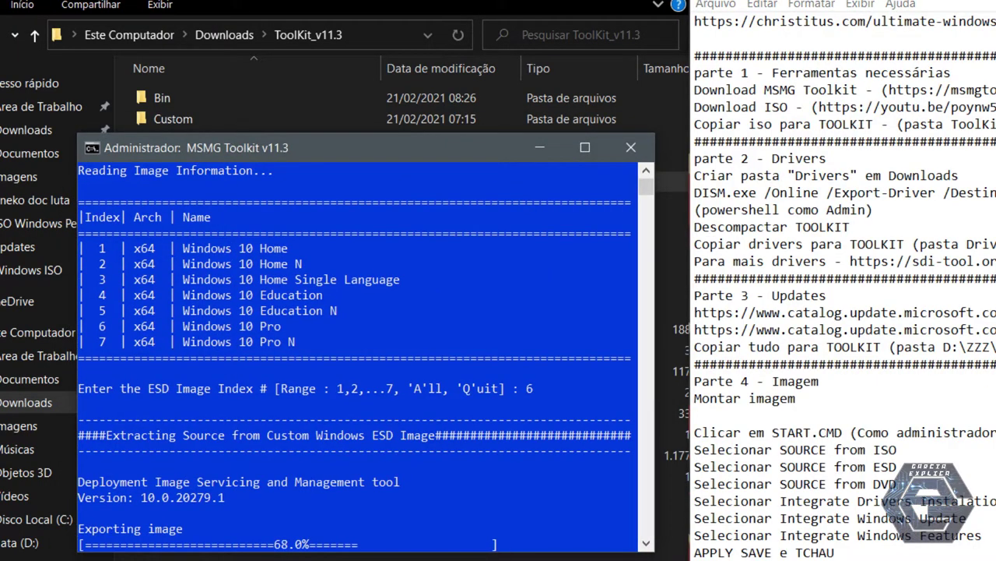
key(alt+Tab)
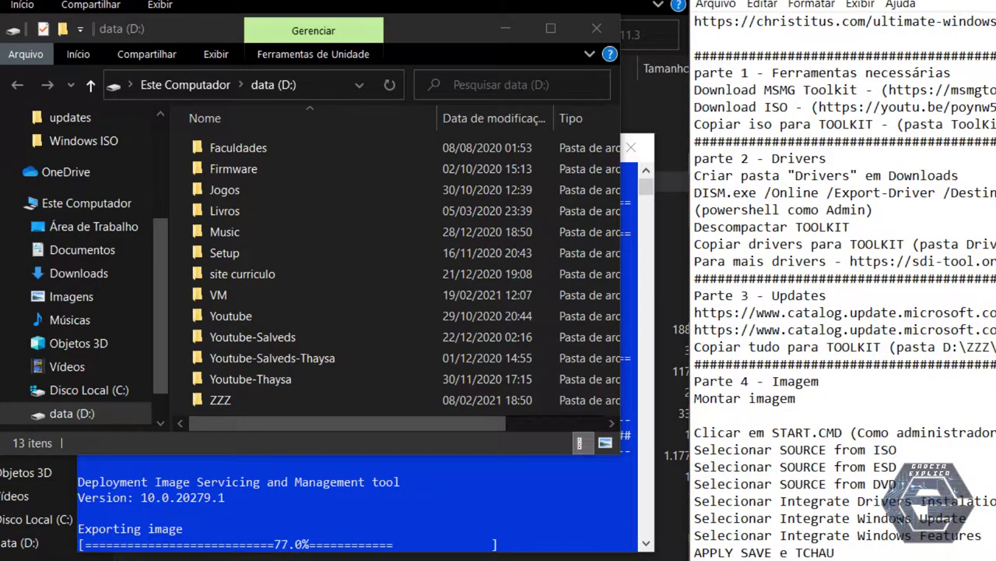
key(alt+F4)
Capitalize the Parte 1 and Parte 2 headings and prefix the note lines down to Criar pasta "Drivers" with #
key(Home)
key(Delete)
text(P)
key(Down)
key(Down)
key(Down)
key(Down)
key(Down)
key(Delete)
text(P##)
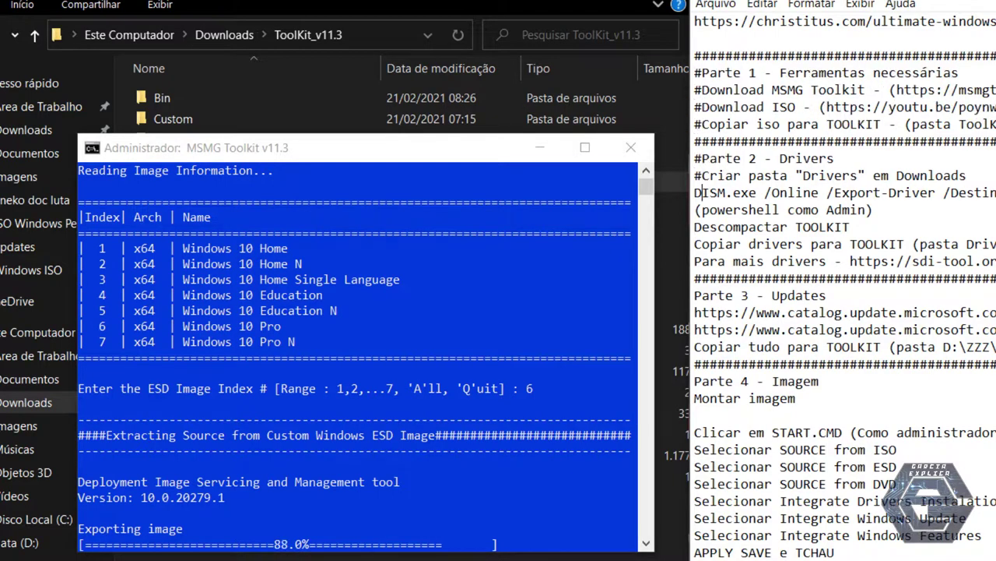
Prefix the remaining note lines with #, from the DISM.exe command through the end of Parte 4, skipping the separator rows
key(Left)
key(Down)
key(numbersign)
key(Left)
key(Down)
key(numbersign)
key(Left)
key(Down)
key(numbersign)
key(Left)
key(Down)
key(numbersign)
key(Left)
key(Down)
key(numbersign)
key(Left)
key(Down)
key(Down)
key(numbersign)
key(Left)
key(Down)
key(numbersign)
key(Left)
key(Down)
key(numbersign)
key(Left)
key(Down)
key(numbersign)
key(Left)
key(Down)
key(Down)
key(numbersign)
key(Left)
key(Down)
key(numbersign)
key(Left)
key(Down)
key(Down)
key(numbersign)
key(Left)
key(Down)
key(numbersign)
key(Left)
key(Down)
key(numbersign)
key(Left)
key(Down)
key(numbersign)
key(Left)
key(Down)
key(numbersign)
key(Left)
key(Down)
key(numbersign)
key(Left)
key(Down)
key(numbersign)
key(Left)
key(Down)
key(numbersign)
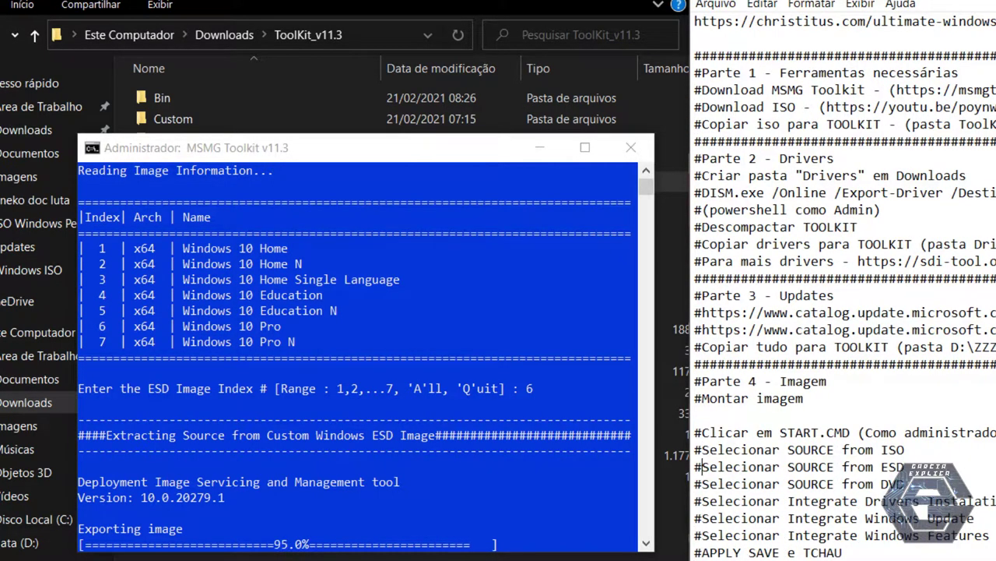
Remove the blank line between "#Montar imagem" and "#Clicar em START.CMD" in the notes
key(Up)
key(Up)
key(Up)
key(Up)
key(Up)
key(Up)
key(Up)
key(Up)
key(BackSpace)
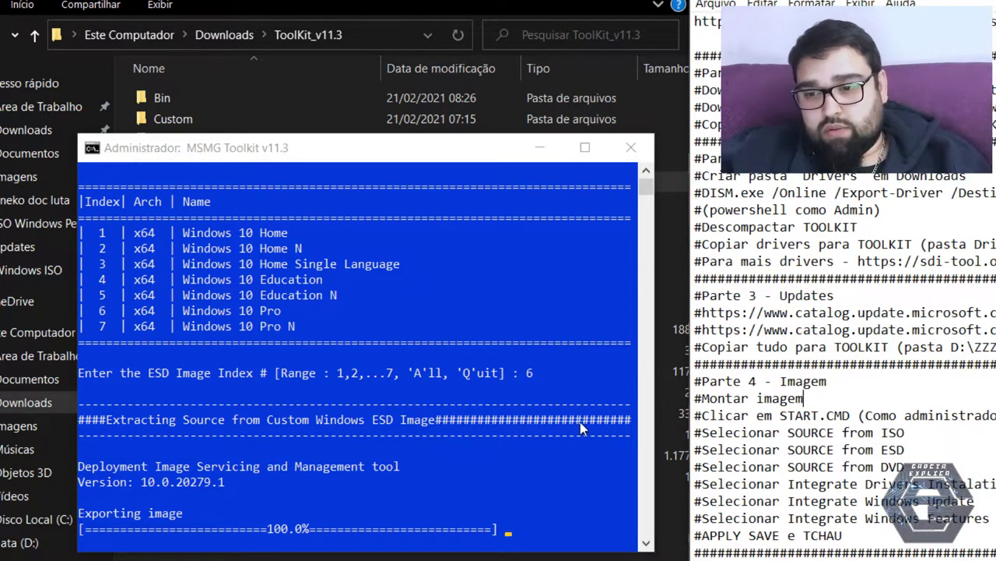
Return to the toolkit and select the source from the DVD folder, using image index 1, Windows 10 Pro
click(363, 147)
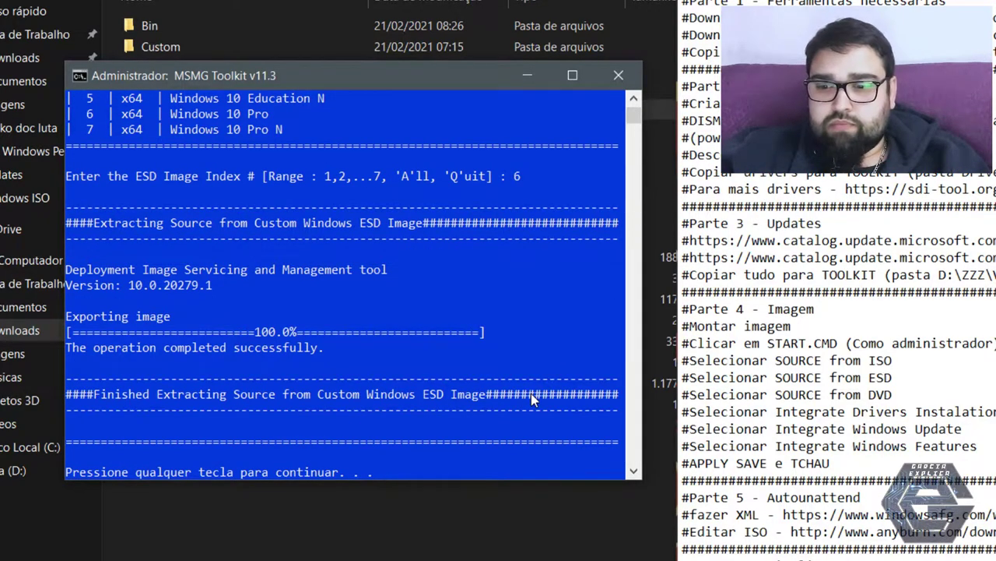
key(Return)
text(2)
key(Return)
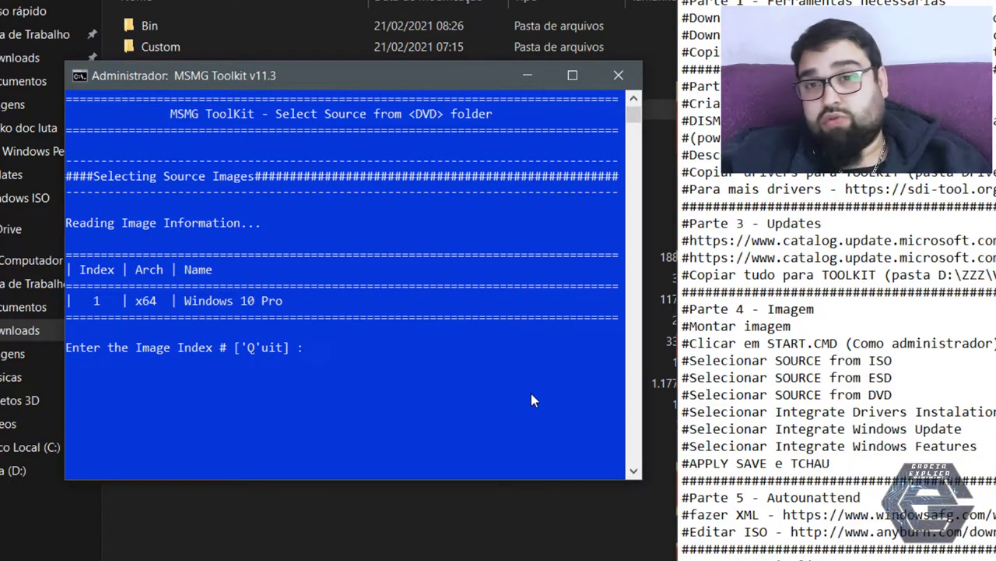
text(1)
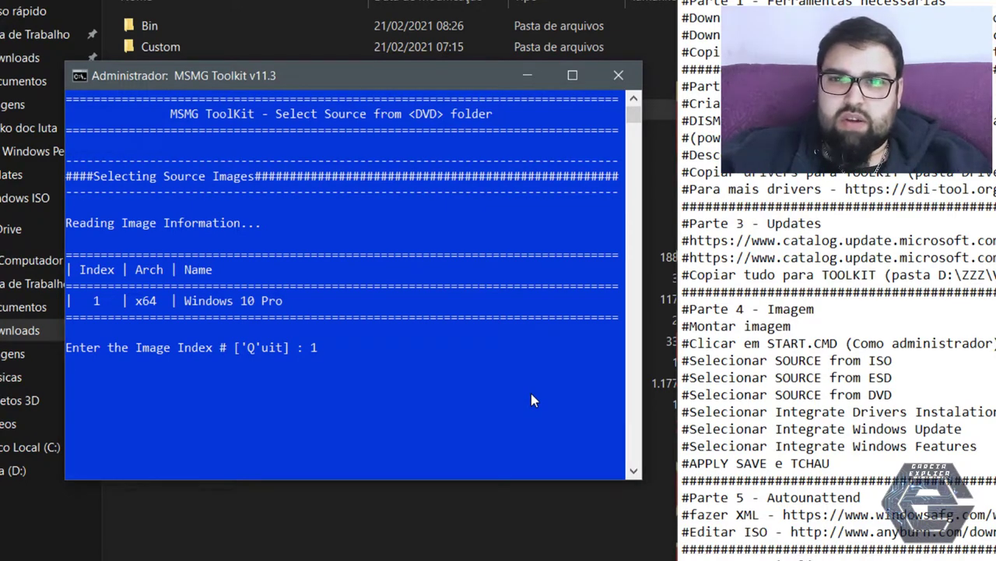
key(Return)
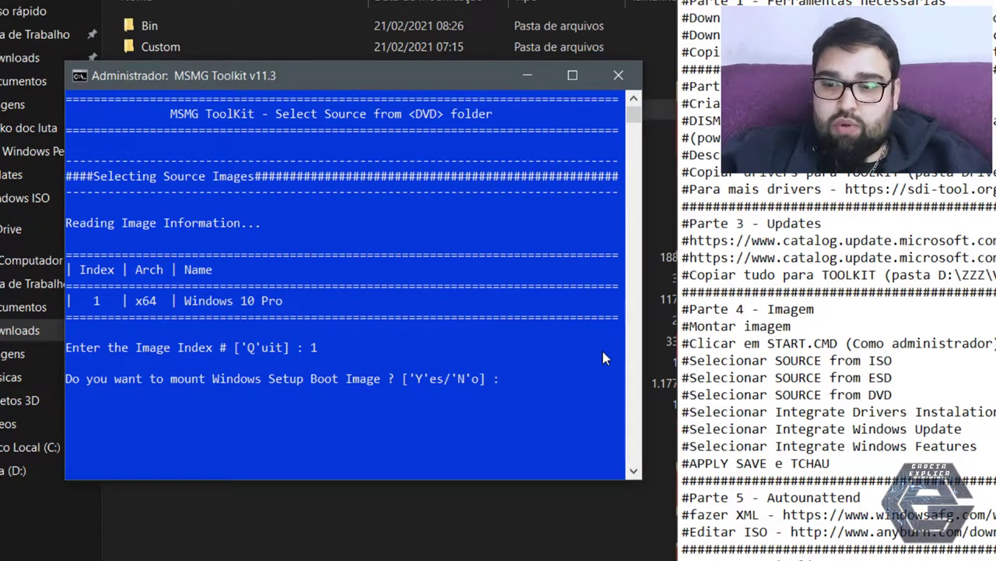
Mount the Windows Setup Boot Image and the Windows Recovery Image as well, then return to the Main Menu
text(Y)
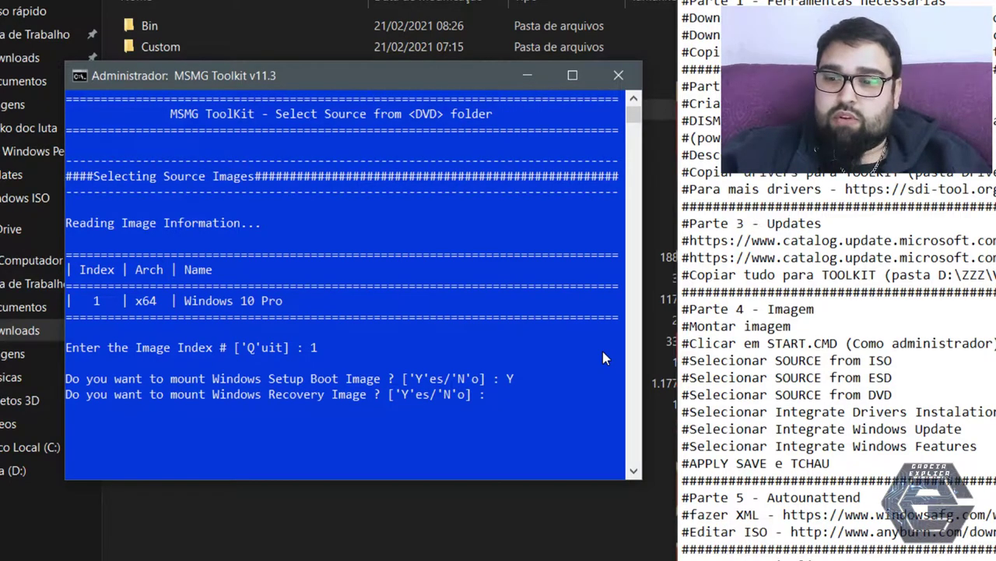
text(Y)
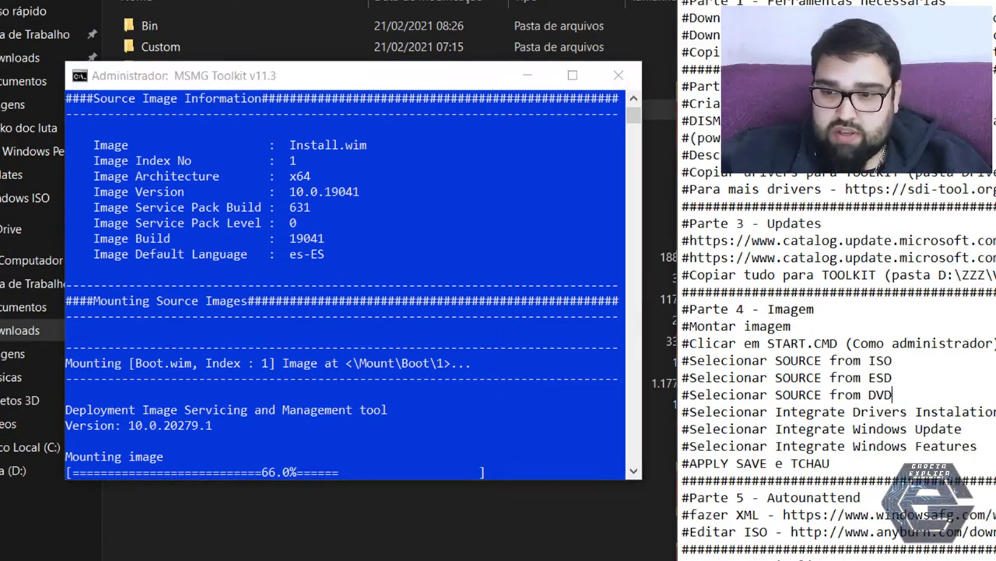
click(475, 78)
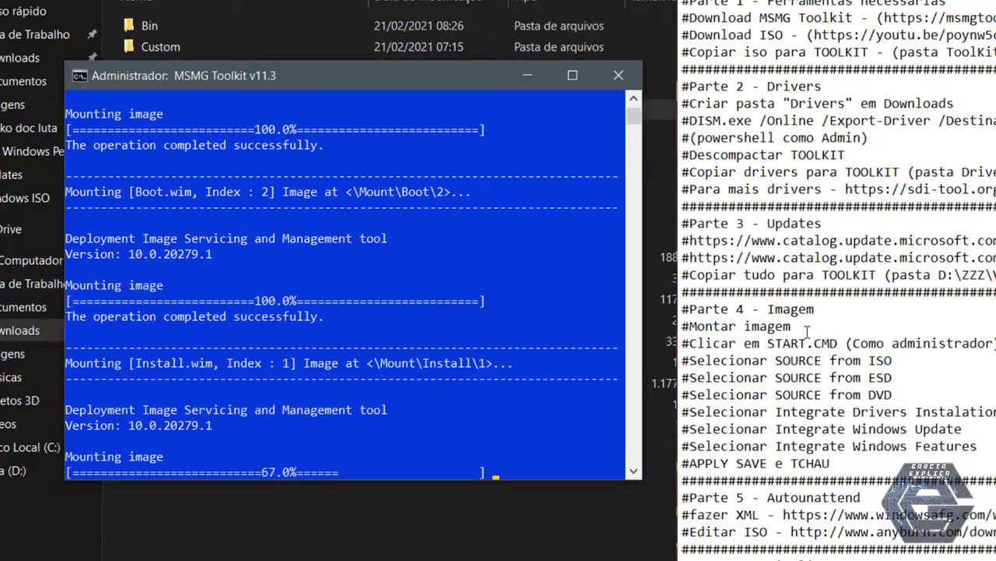
click(895, 394)
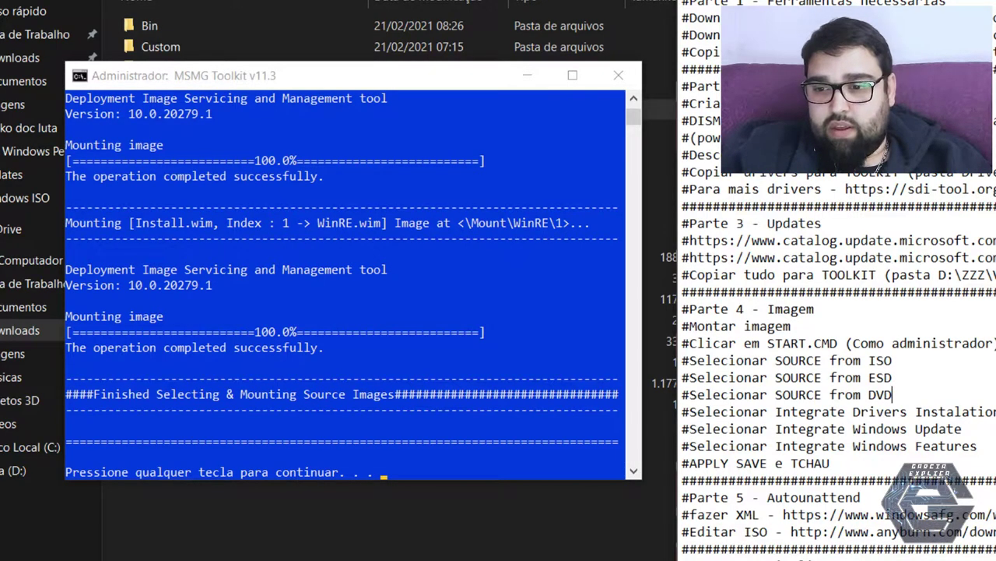
key(Return)
key(BackSpace)
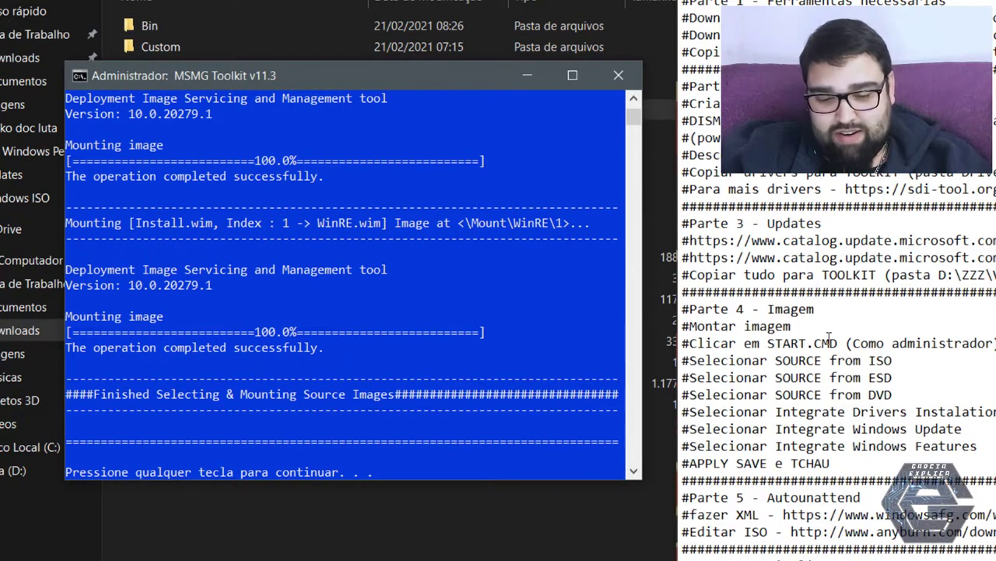
key(Return)
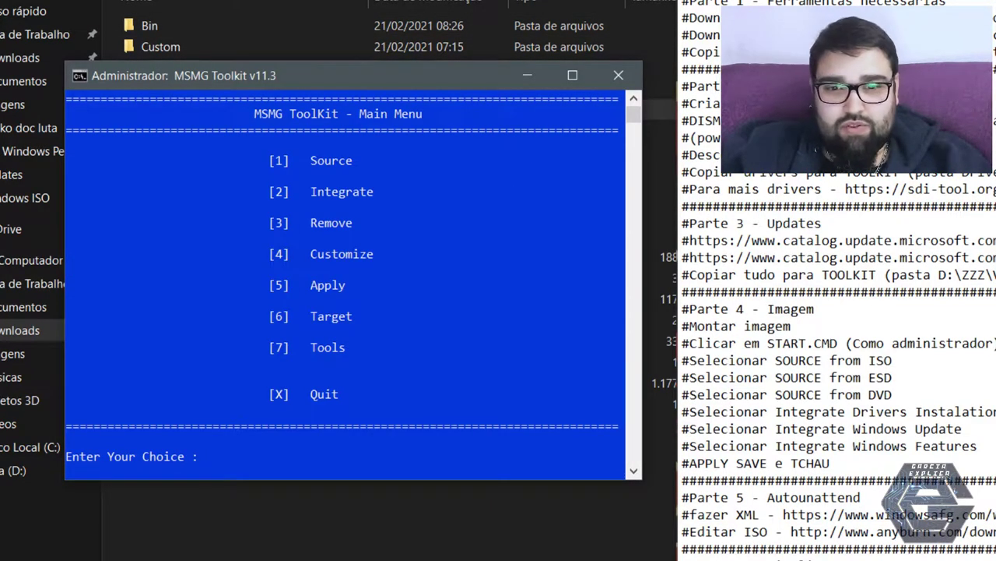
Integrate the Windows Drivers into the Windows Installation Image
key(alt+Tab)
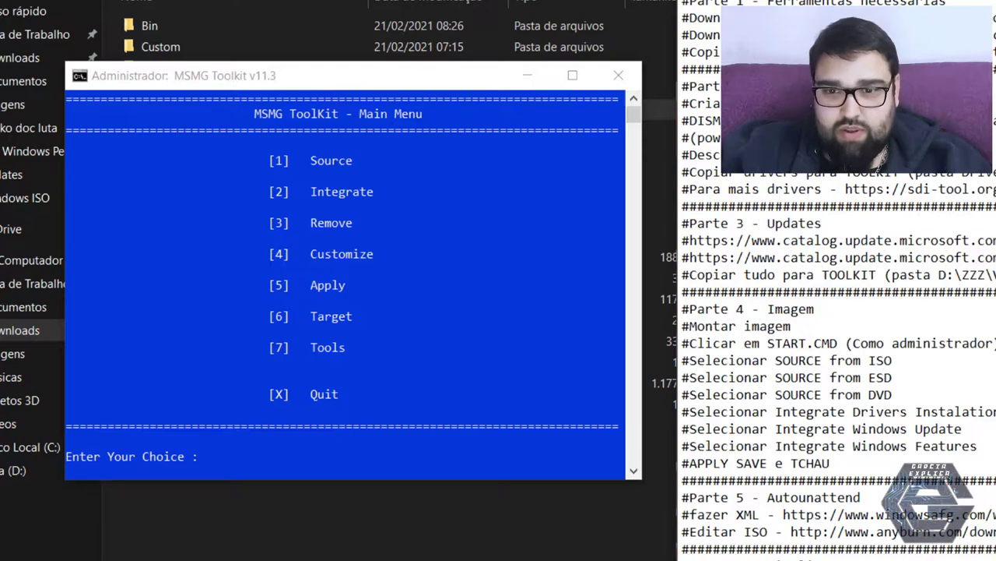
click(303, 78)
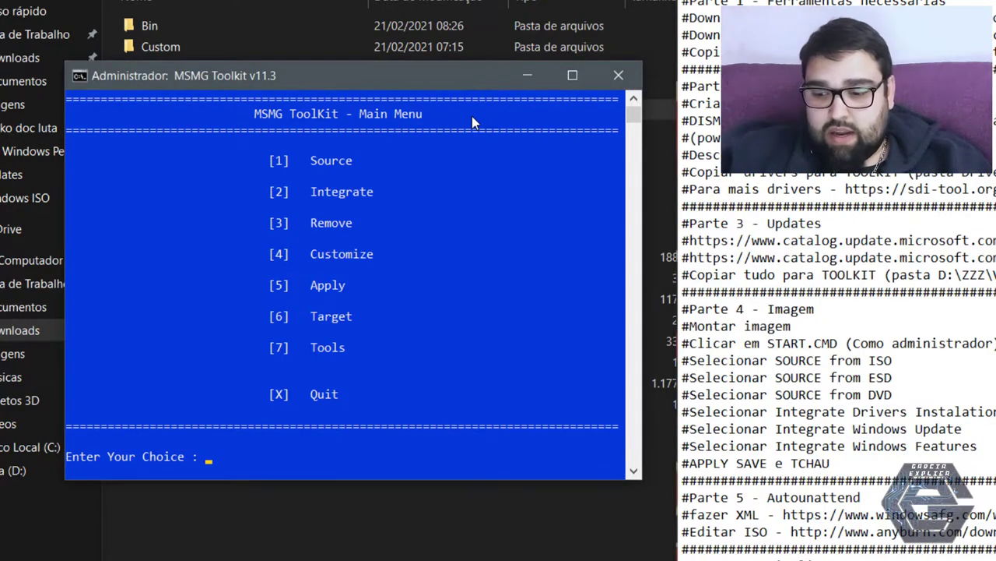
text(2)
key(Return)
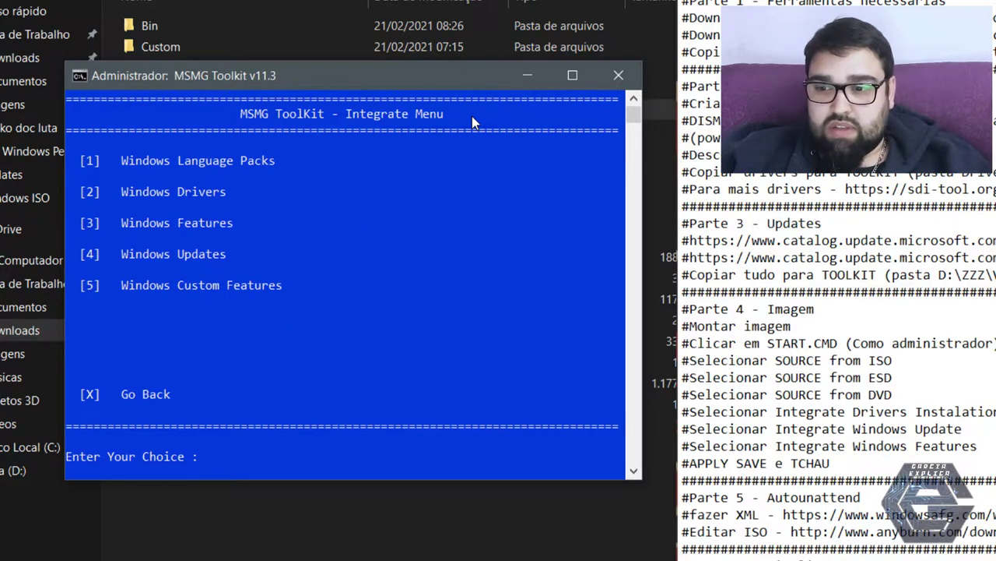
text(2)
key(Return)
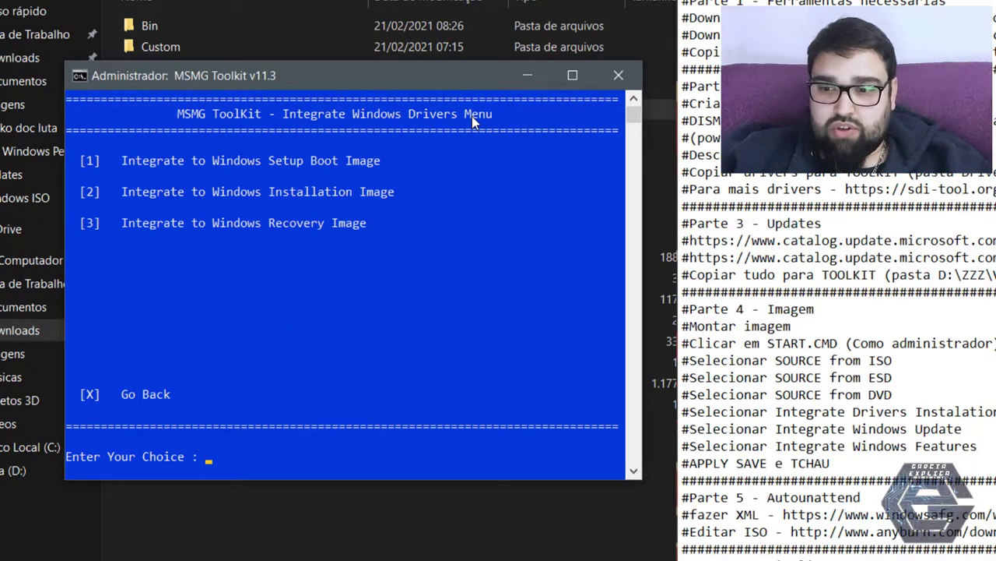
text(2)
key(Return)
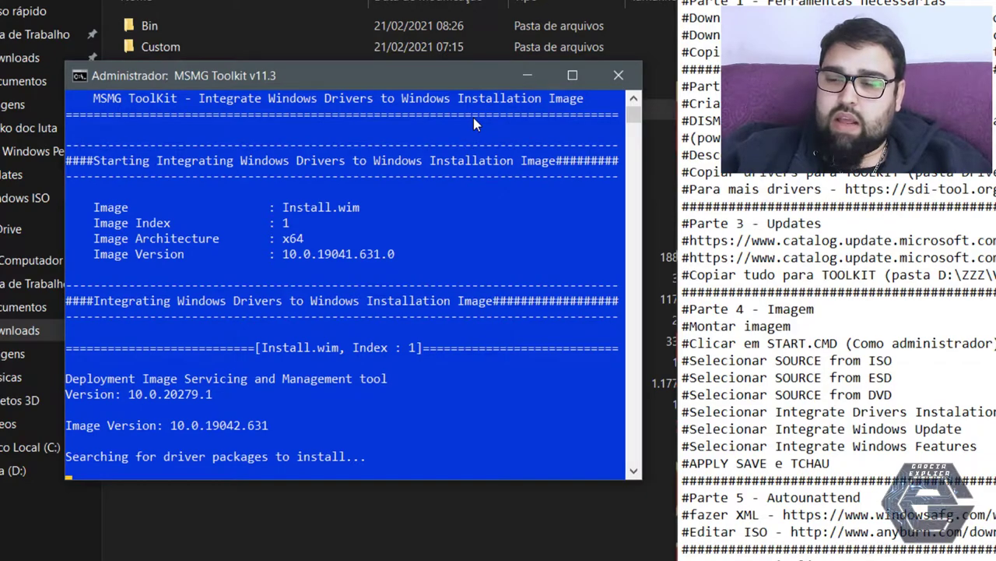
Check the x64 driver folder under the ToolKit's Drivers > Install folder and go back up to Drivers
click(273, 32)
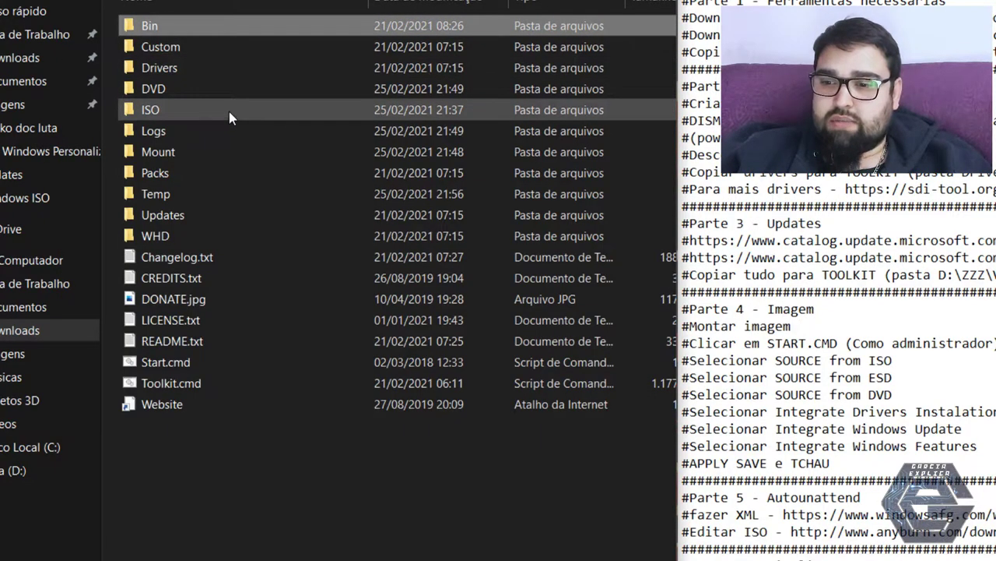
double_click(216, 80)
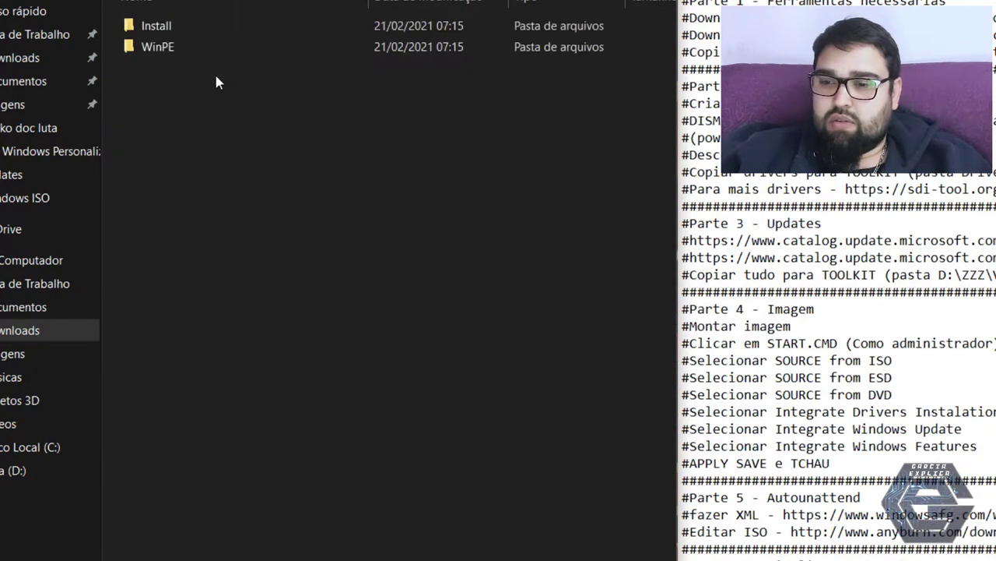
double_click(225, 27)
double_click(213, 48)
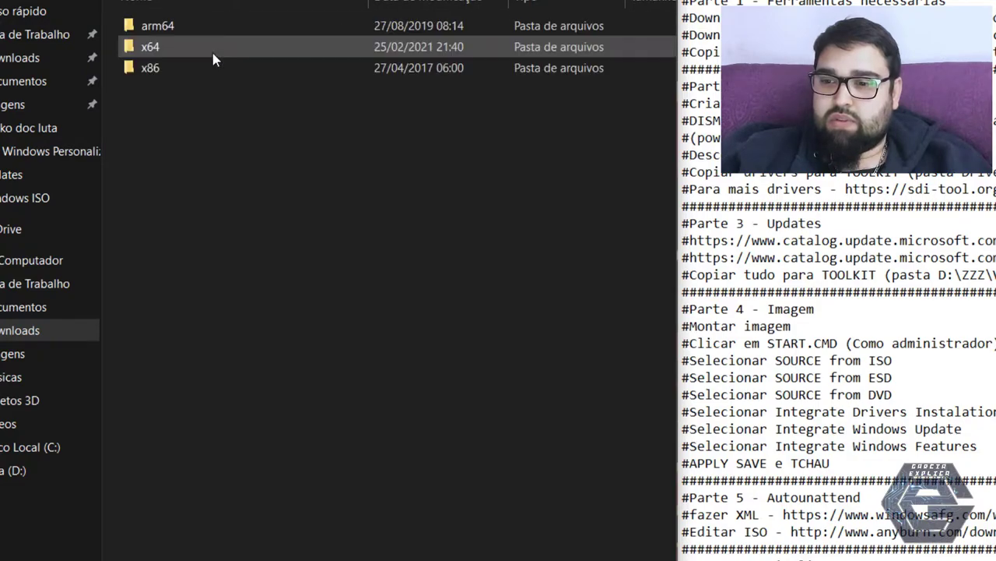
double_click(212, 48)
key(alt+Up)
key(alt+Up)
key(alt+Up)
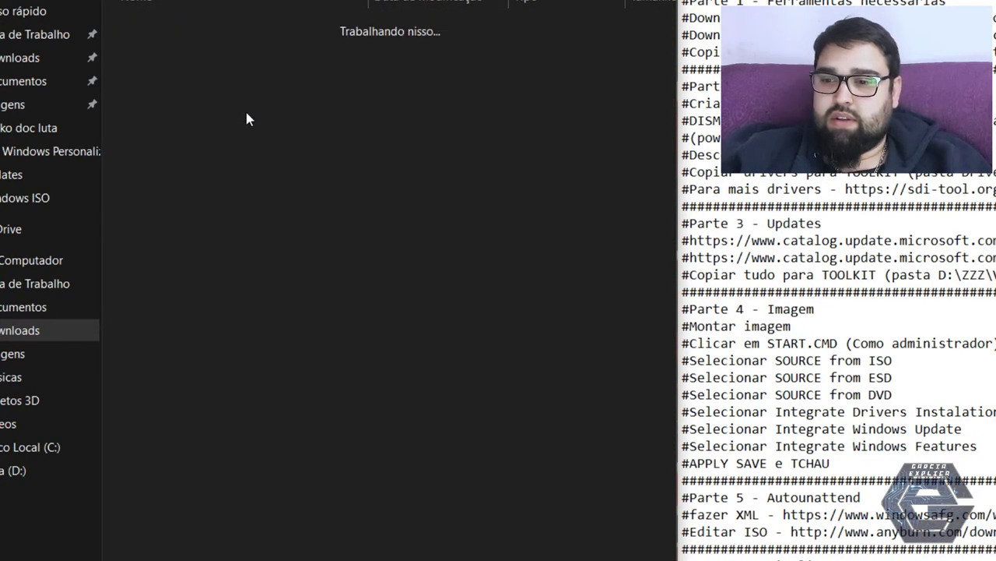
Go up to the ToolKit root folder, switch back to MSMG Toolkit and return from the finished driver integration to the Integrate Menu
key(alt+Up)
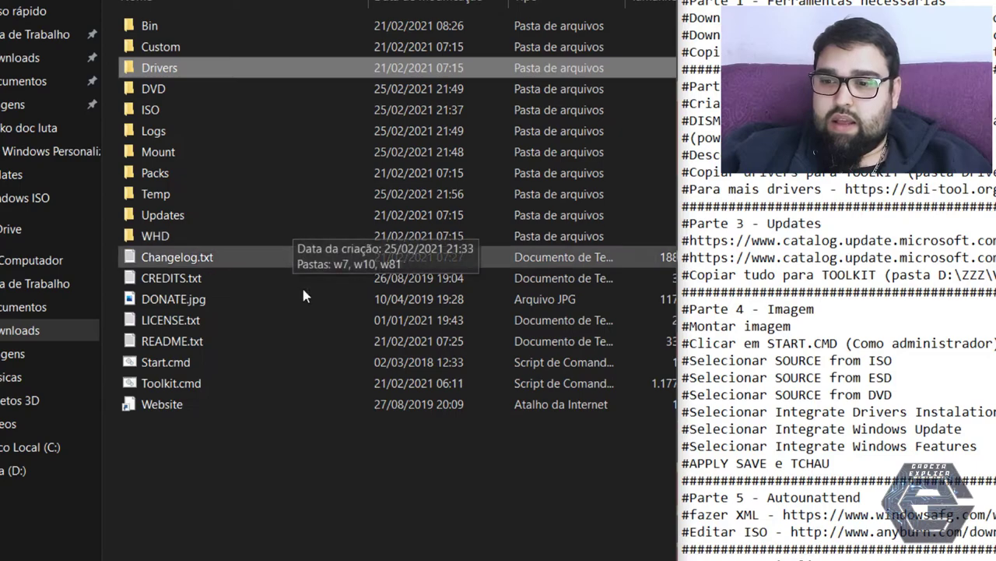
key(alt+Tab)
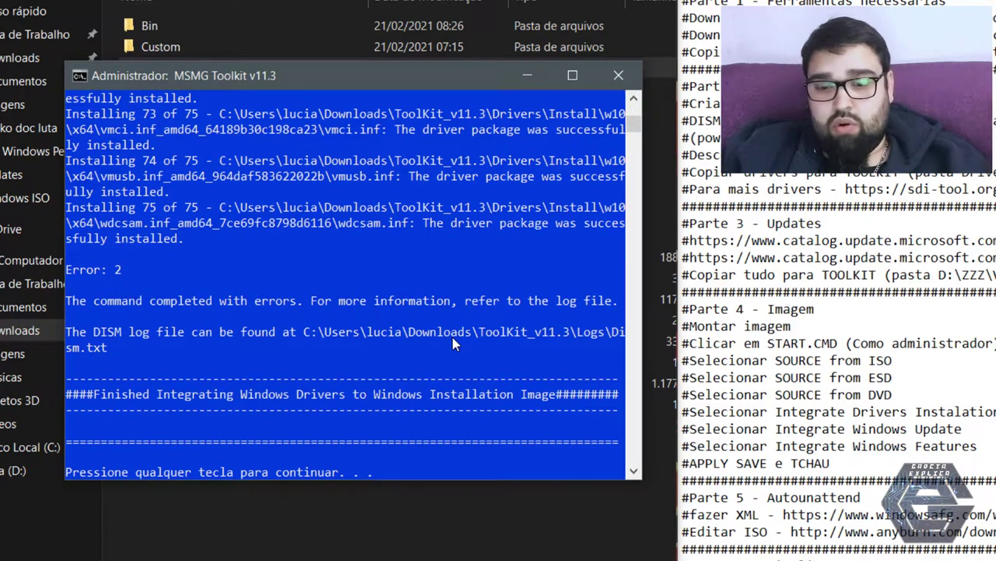
key(Return)
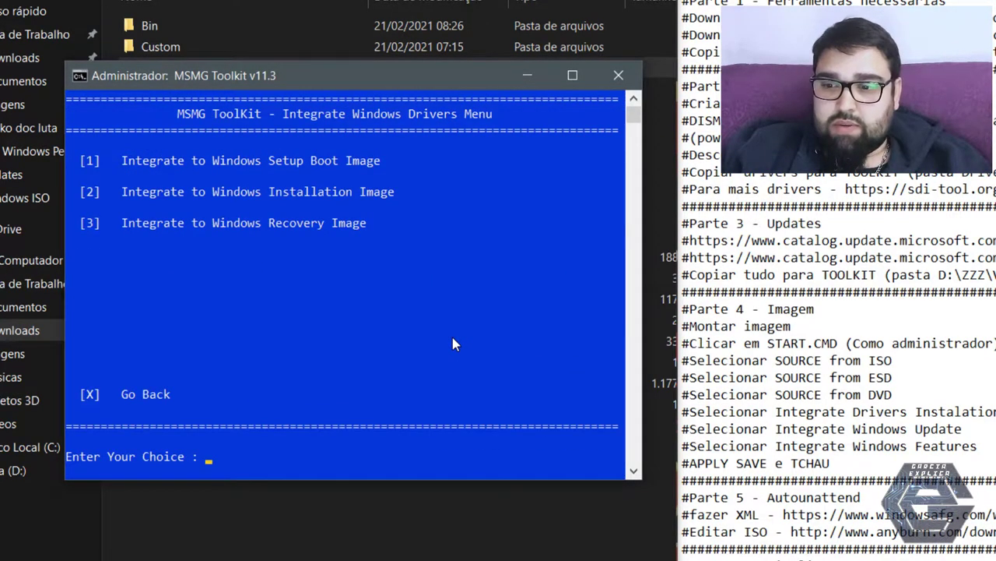
text(X)
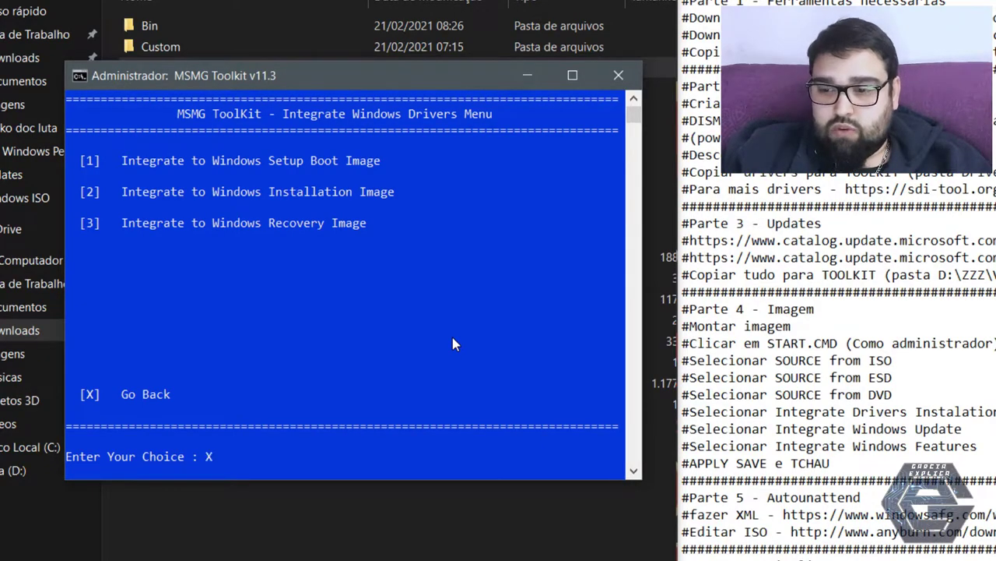
key(Return)
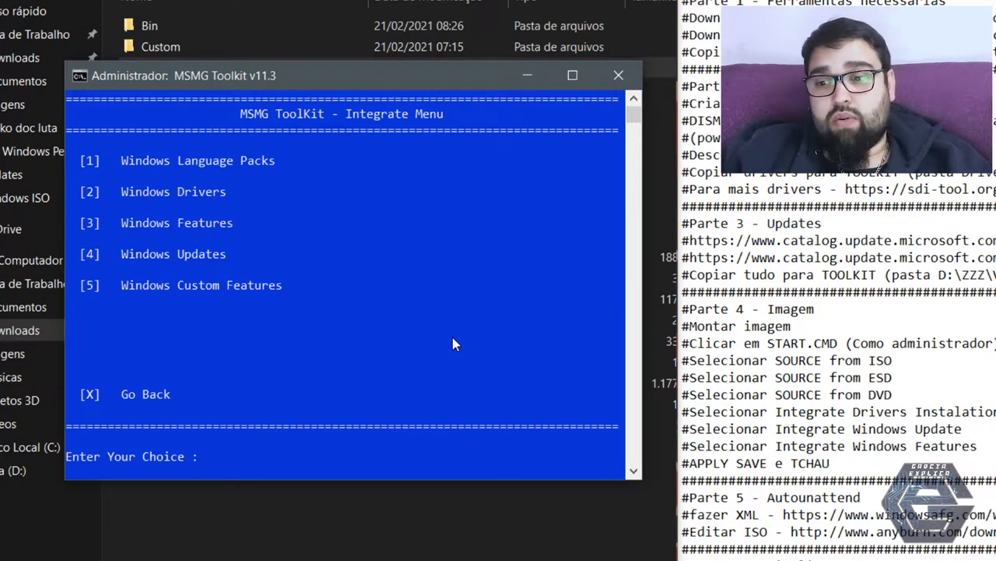
Integrate the Windows Updates into the source image, accepting the language pack and features warning
text(4)
key(Return)
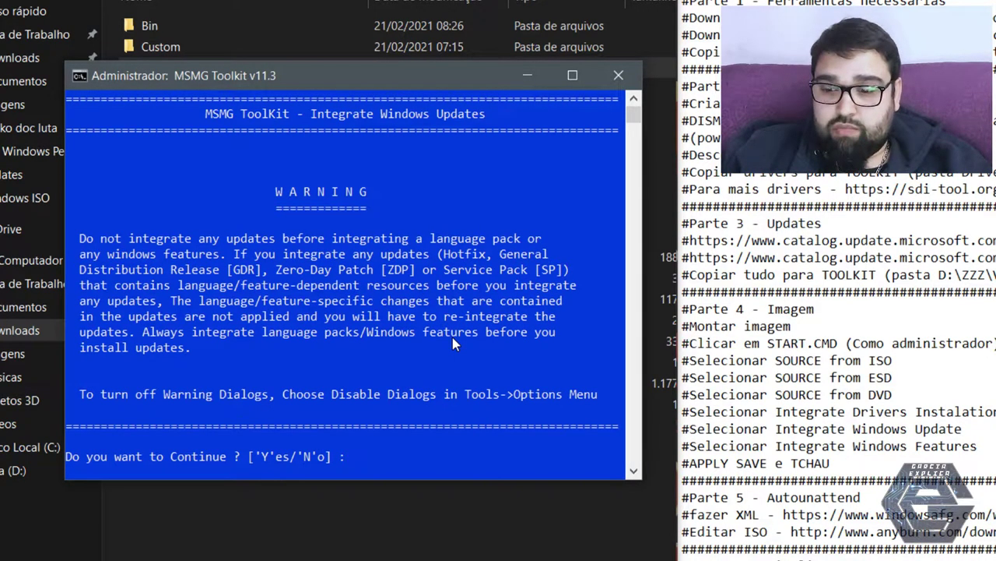
text(Y)
key(Return)
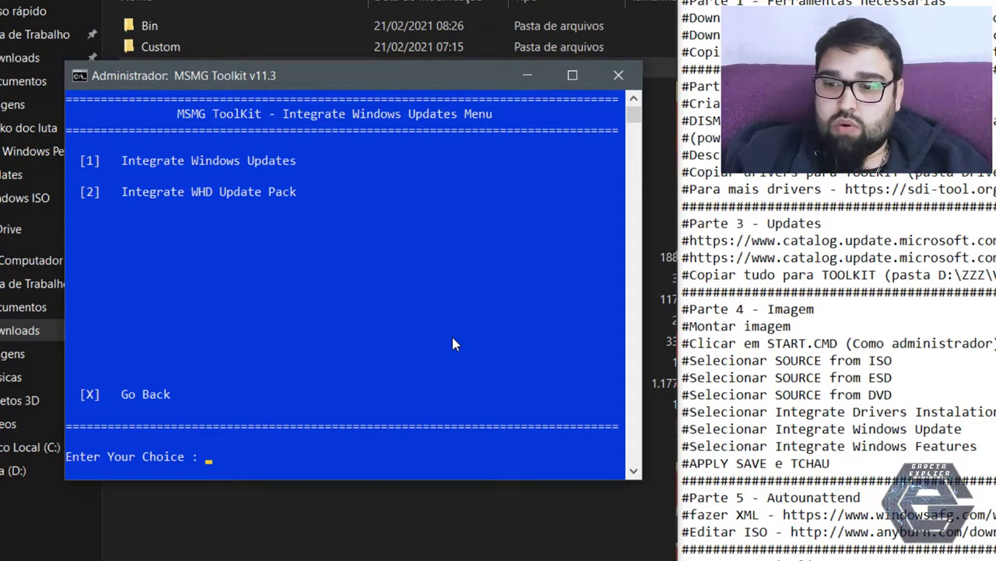
text(1)
key(Return)
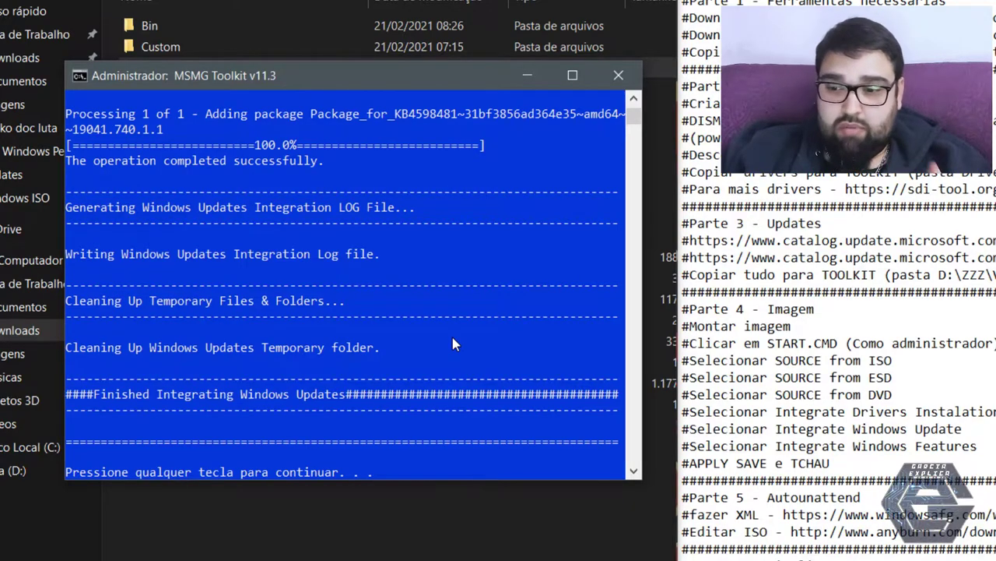
key(Return)
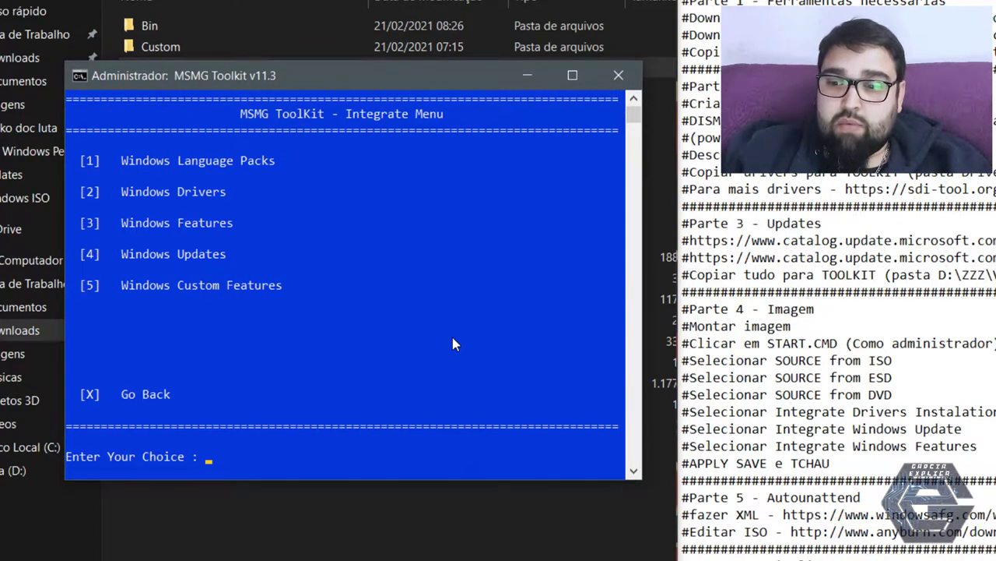
Integrate the Microsoft .NET Framework 3.5 feature into the Windows image
text(3)
key(Return)
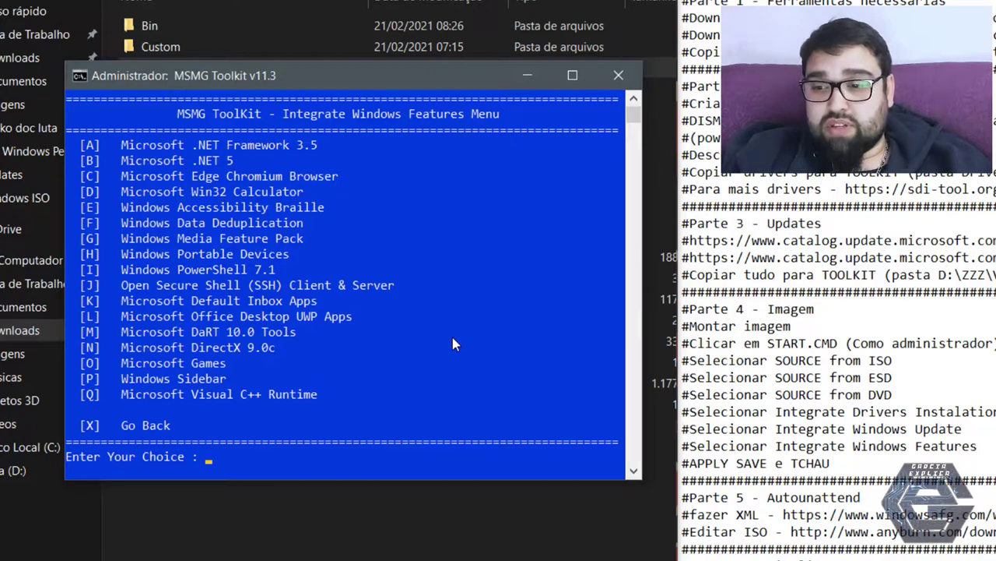
text(A)
key(Return)
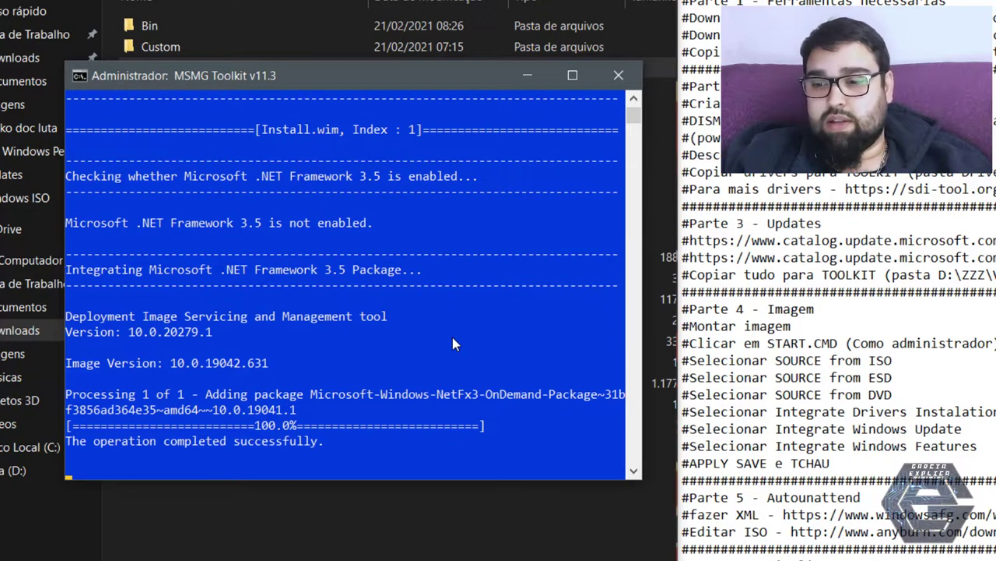
key(Return)
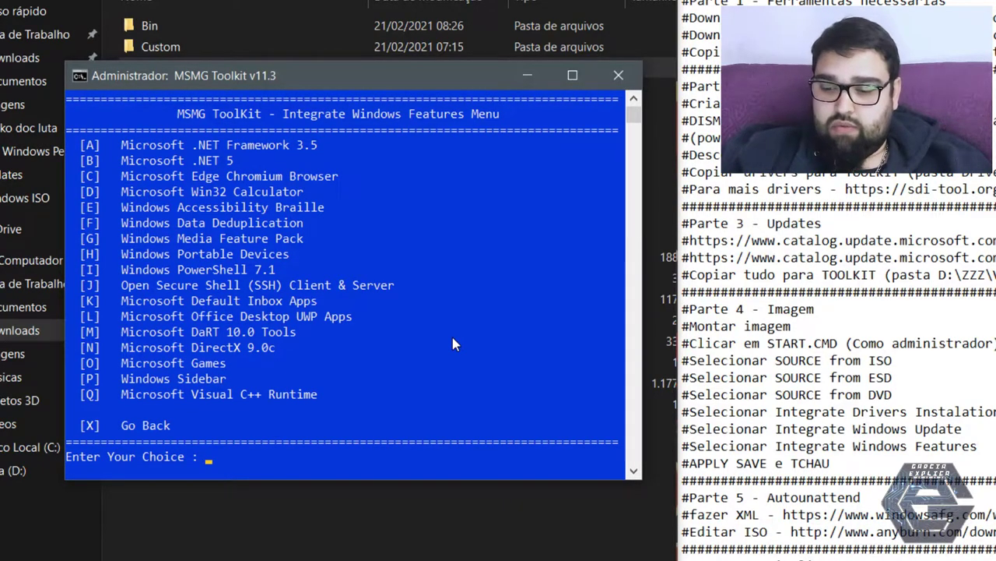
Look over the Windows Custom Features options, accepting the system file patching warning, and return to the Main Menu
text(x)
key(Return)
text(5)
key(Return)
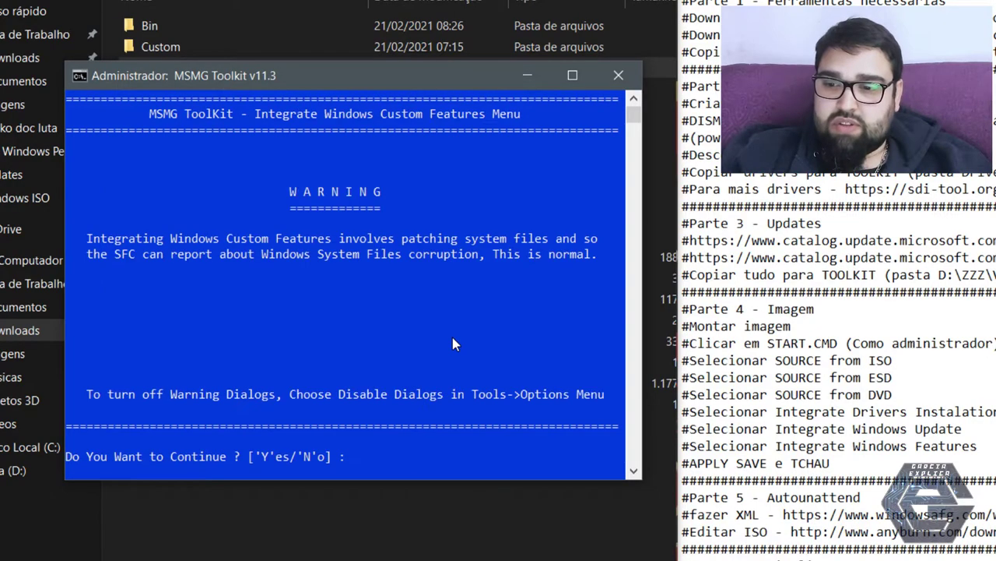
text(Y)
key(Return)
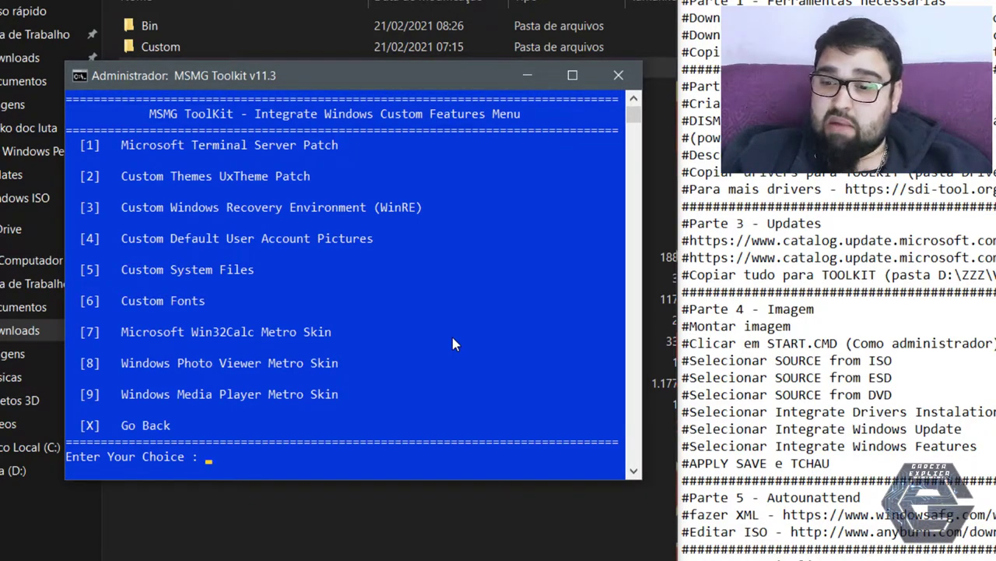
text(X)
key(Return)
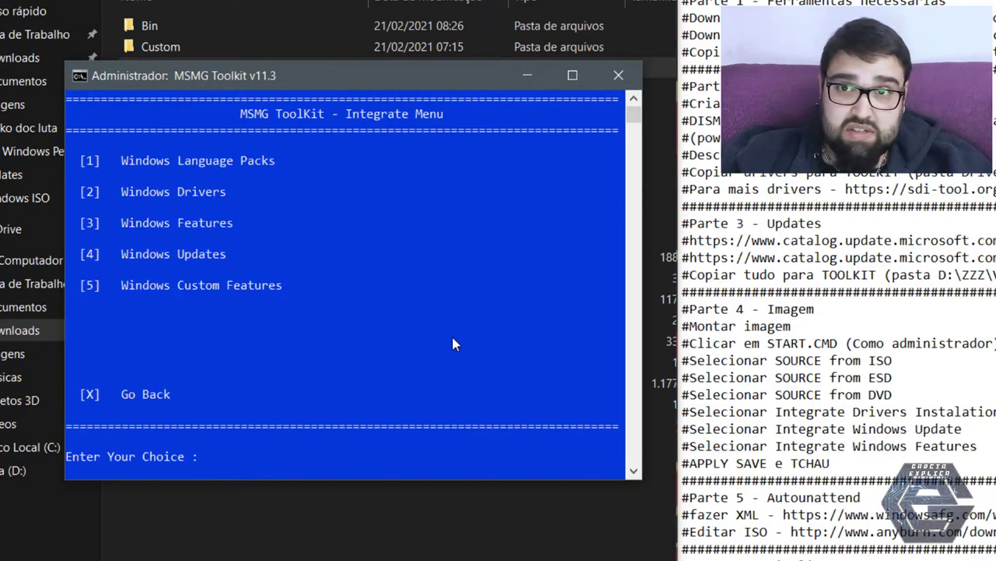
text(X)
key(Return)
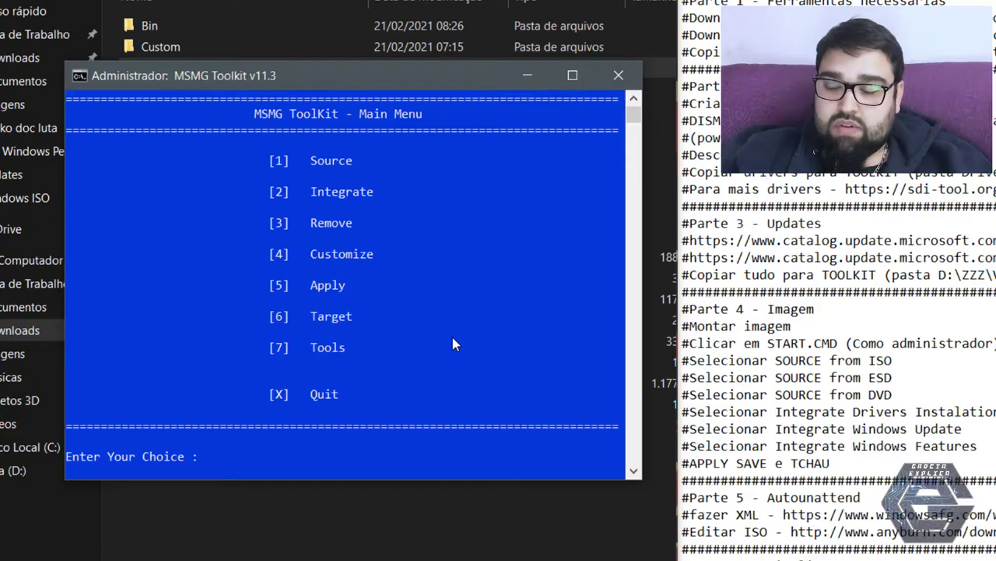
Look over the options for removing Windows components and apps, and return to the Main Menu
text(3)
key(Return)
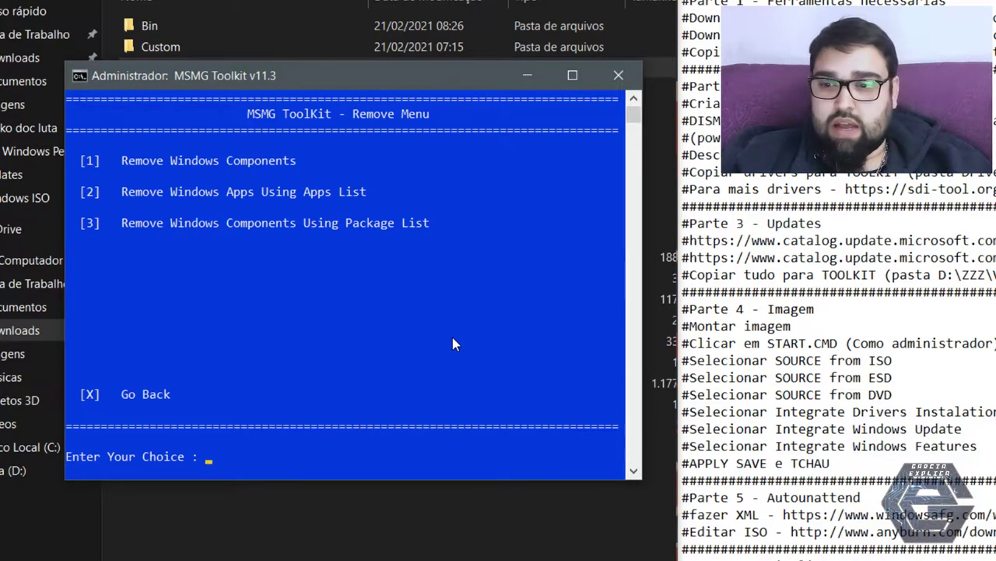
text(X)
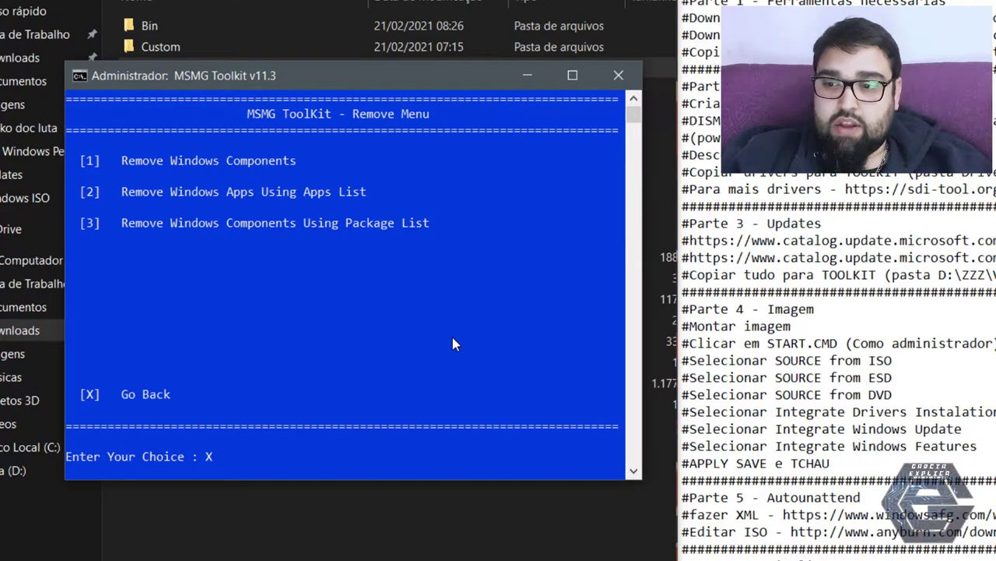
key(Return)
Apply the Disable Cortana App tweak to the image and return to the Main Menu
text(4)
key(Return)
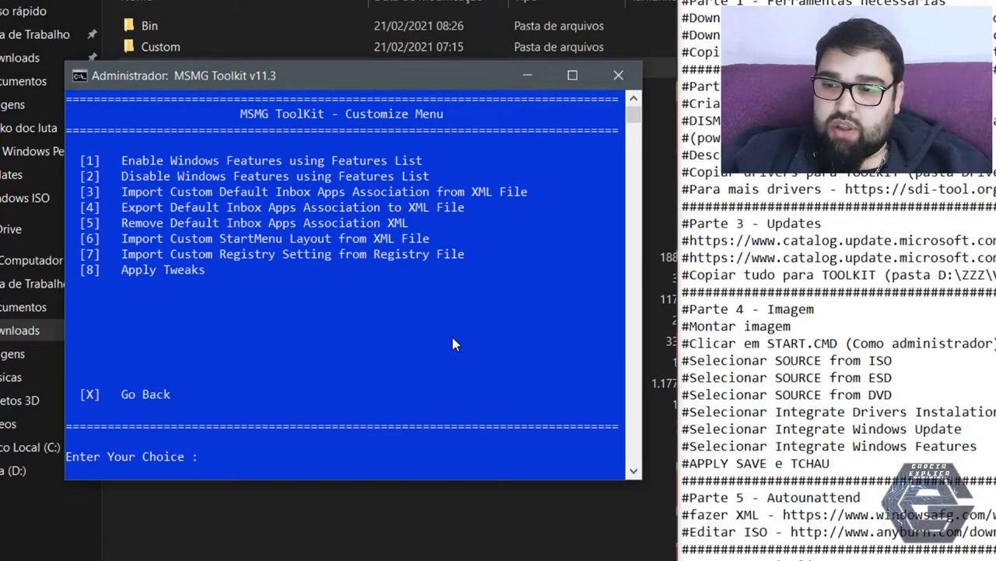
text(8)
key(Return)
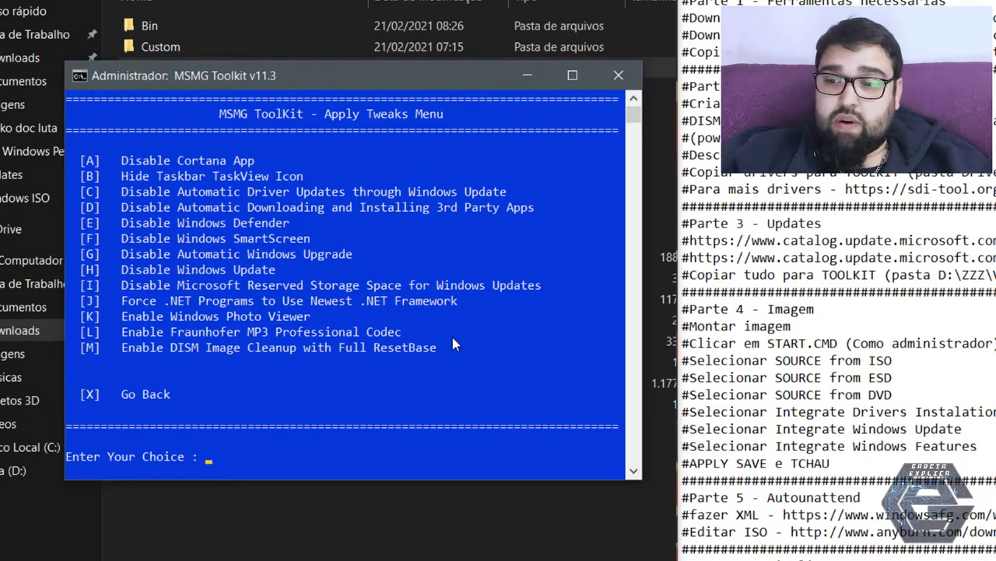
text(A)
key(Return)
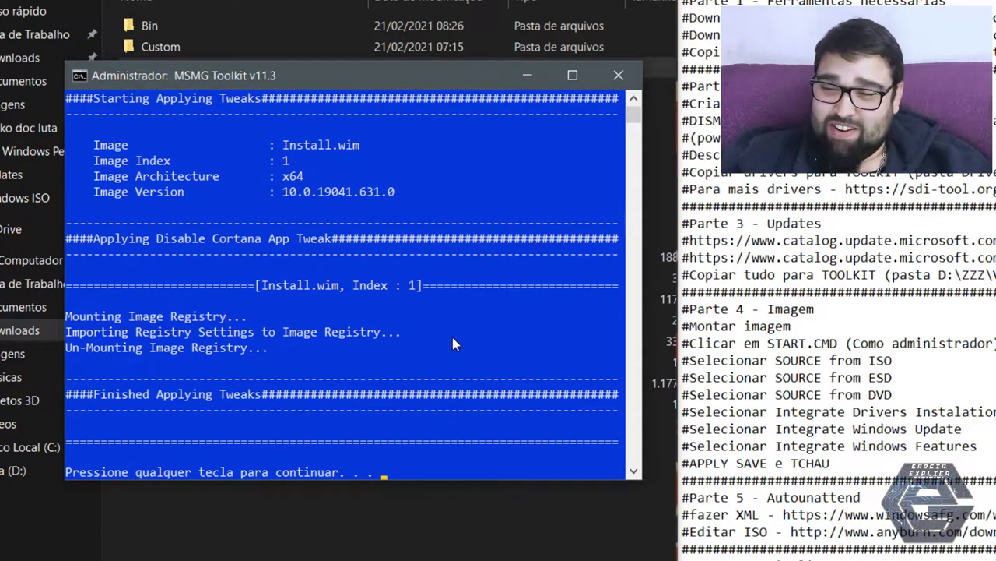
key(Return)
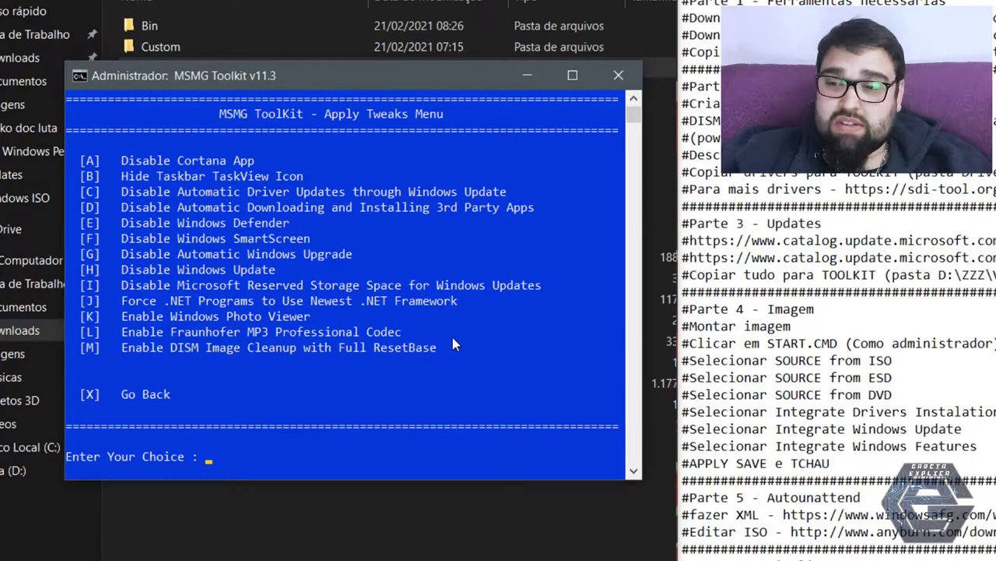
text(X)
key(Return)
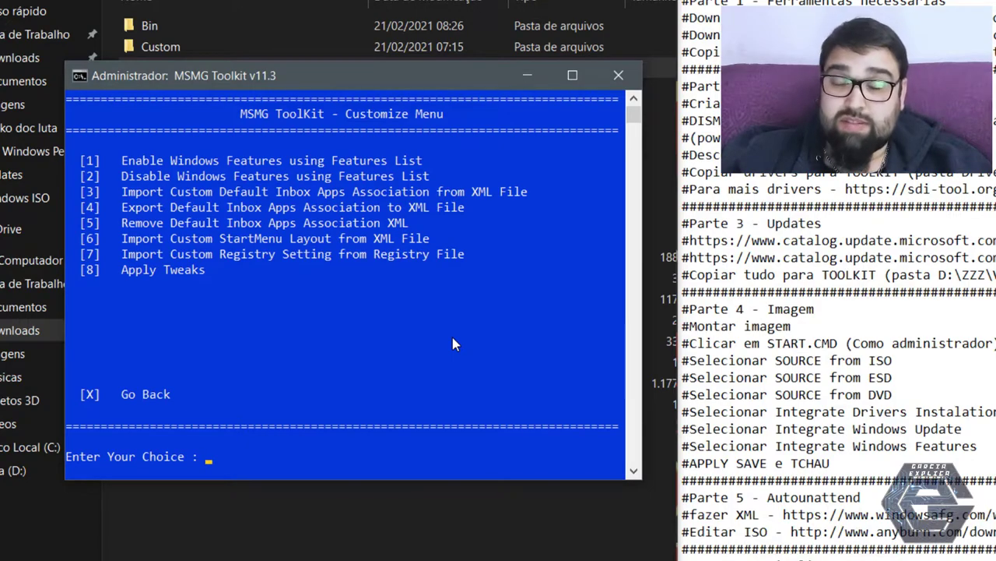
text(X)
key(Return)
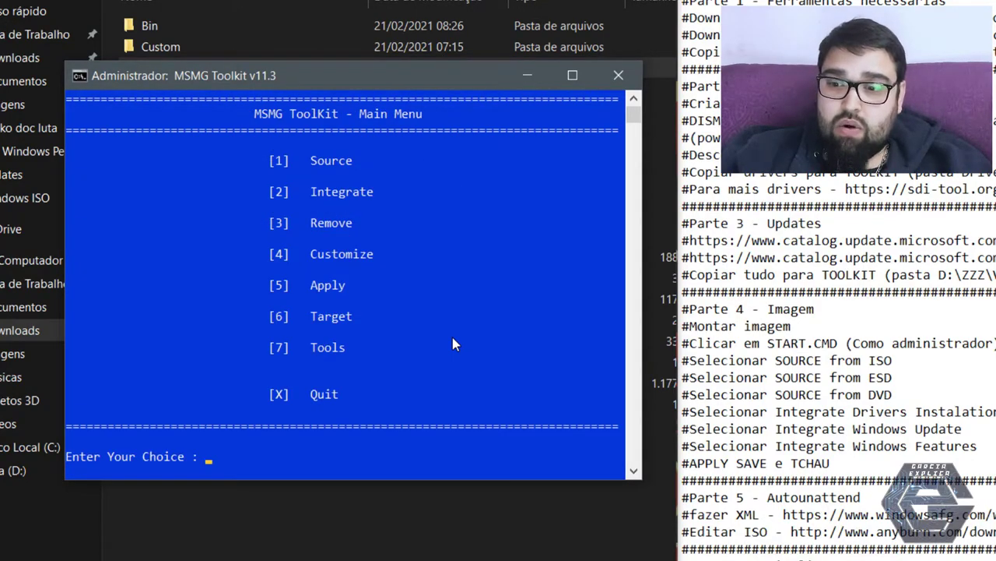
Try to open the target selection from the Main Menu, checking the Apply Source options between attempts
text(6)
key(Return)
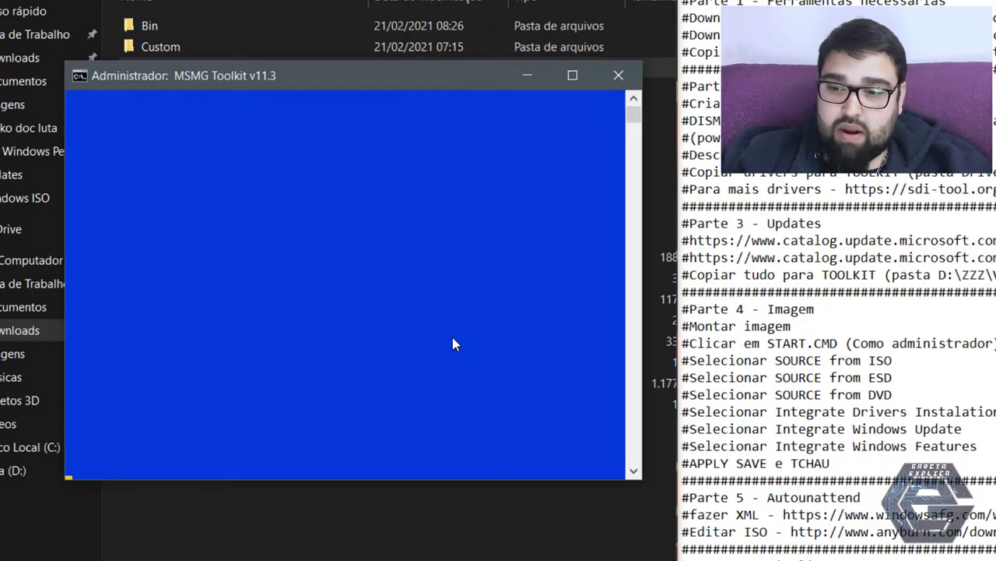
key(Return)
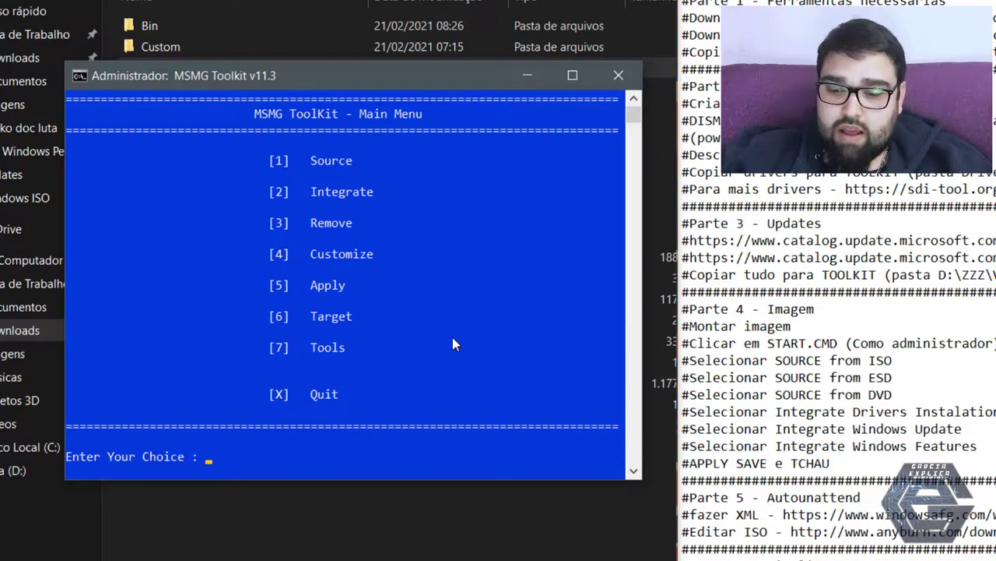
text(6)
key(Return)
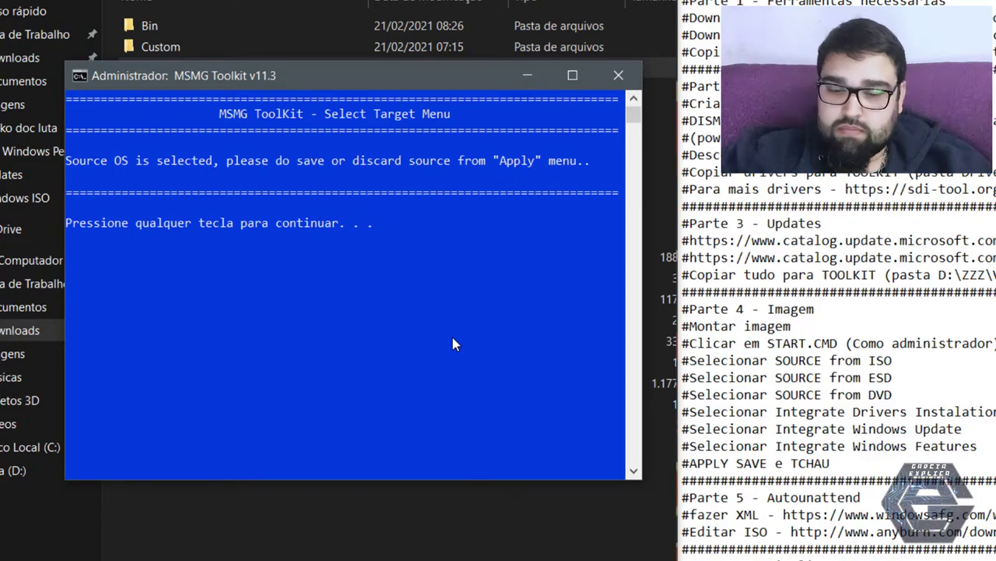
key(Return)
text(5)
key(Return)
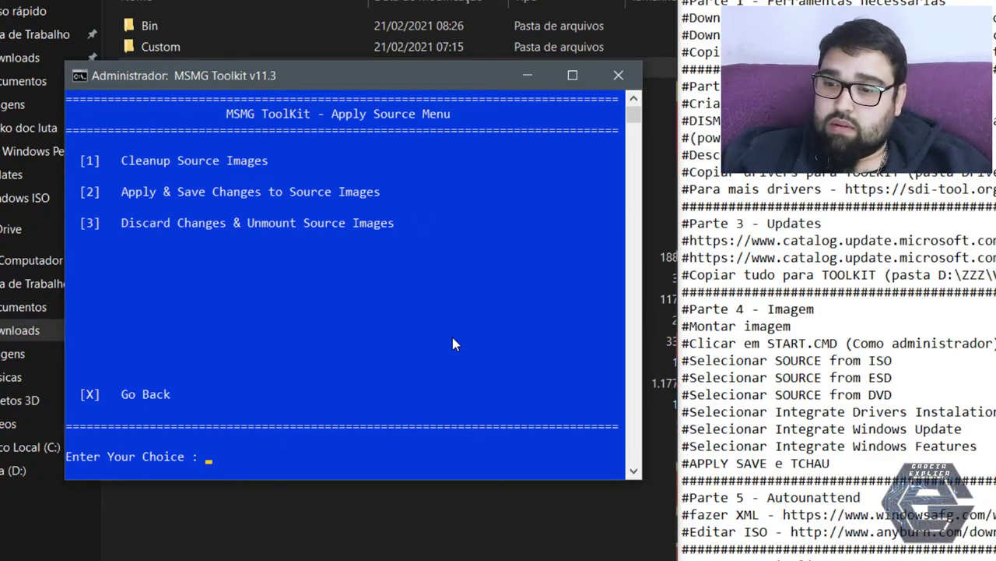
text(x)
key(Return)
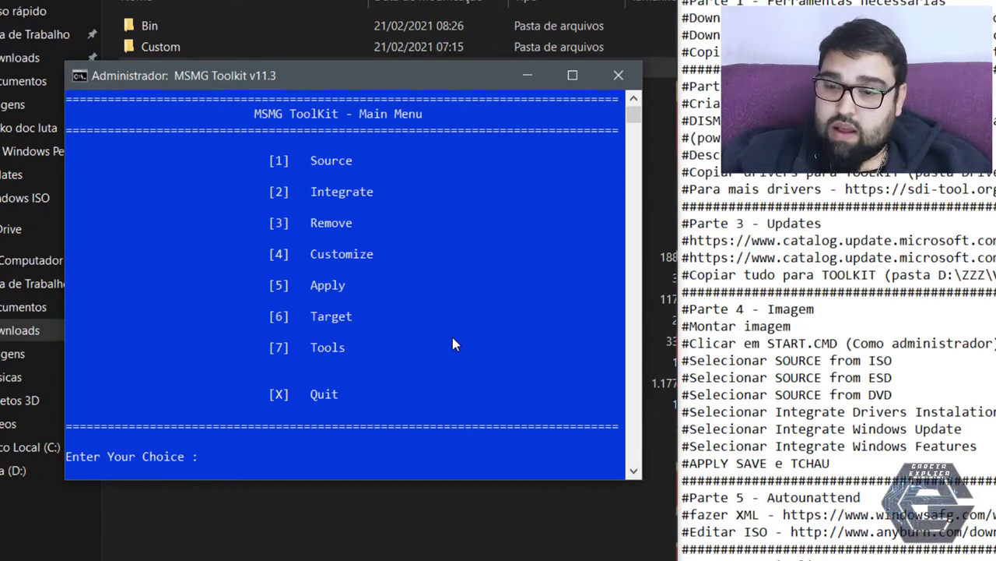
text(6)
key(Return)
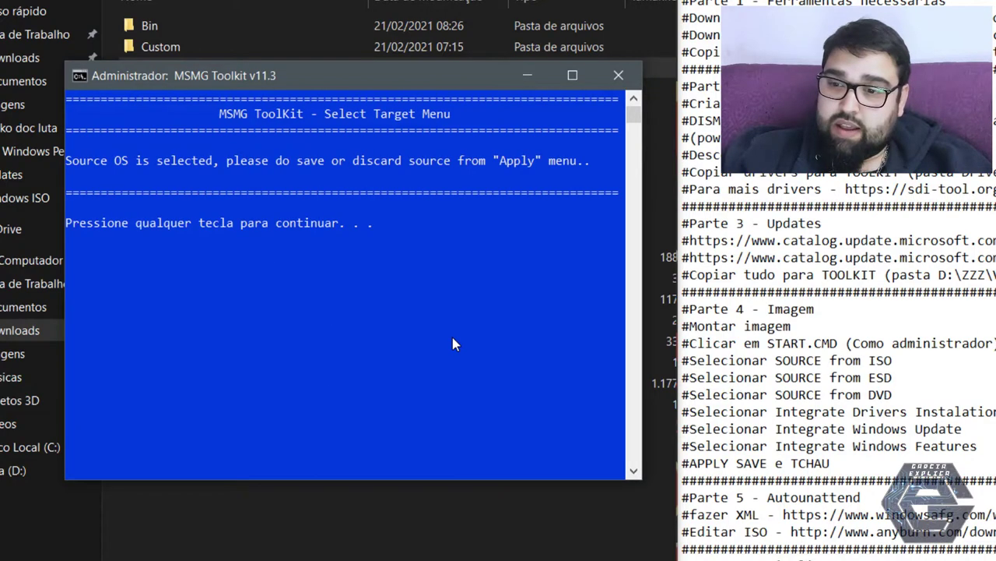
key(Return)
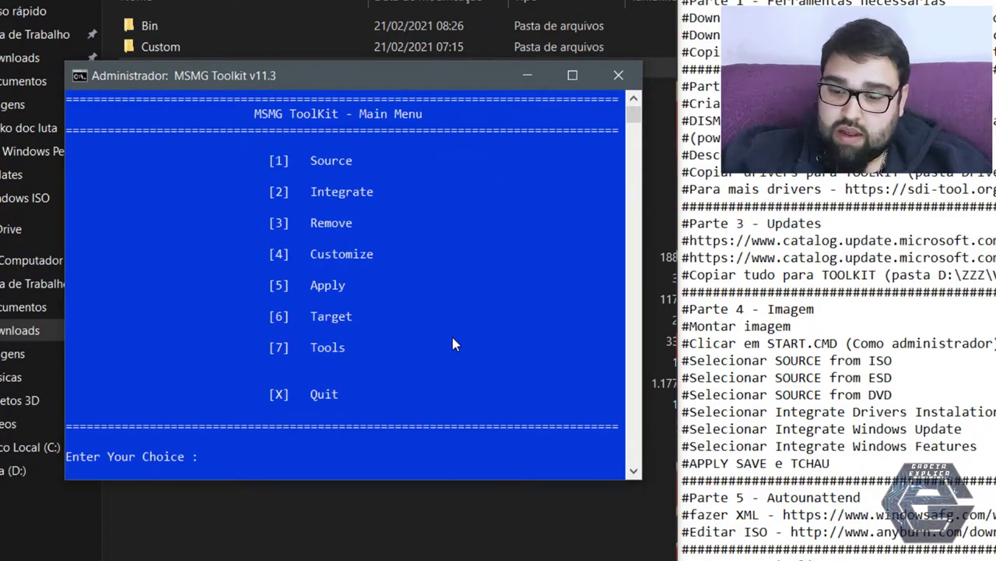
Apply and save the changes to the source images without cleaning up the image folder, and return to the Main Menu
text(5)
key(Return)
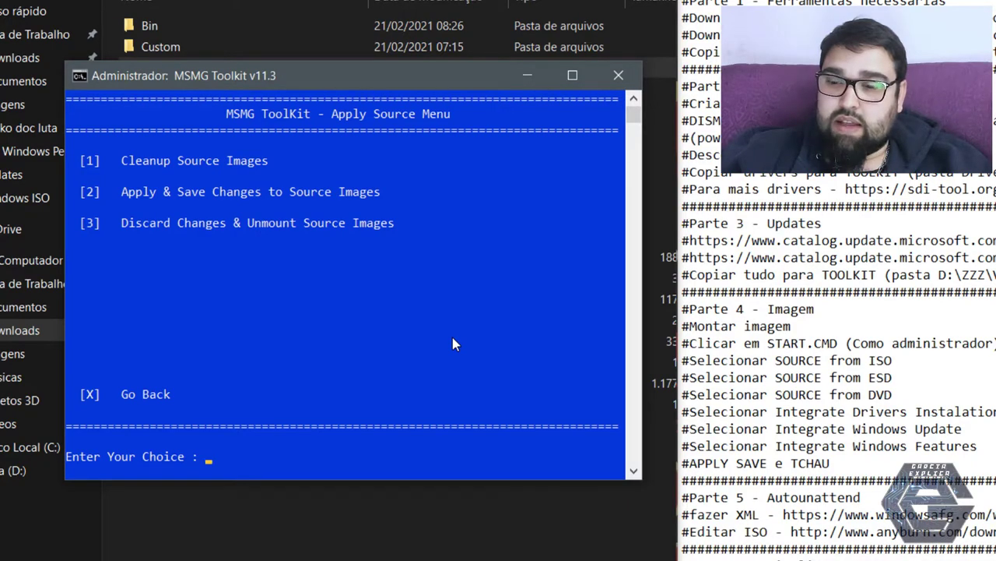
text(2)
key(Return)
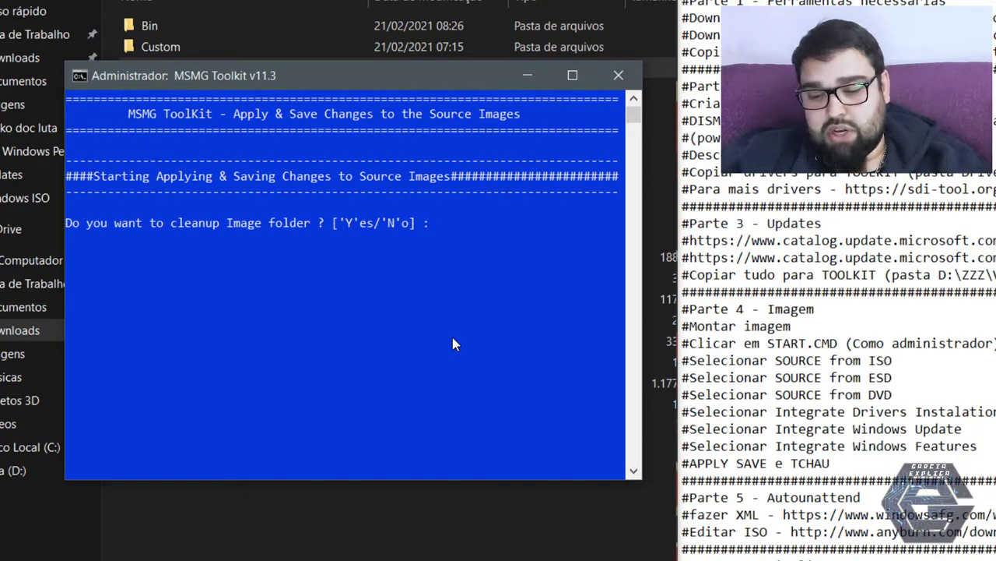
text(N)
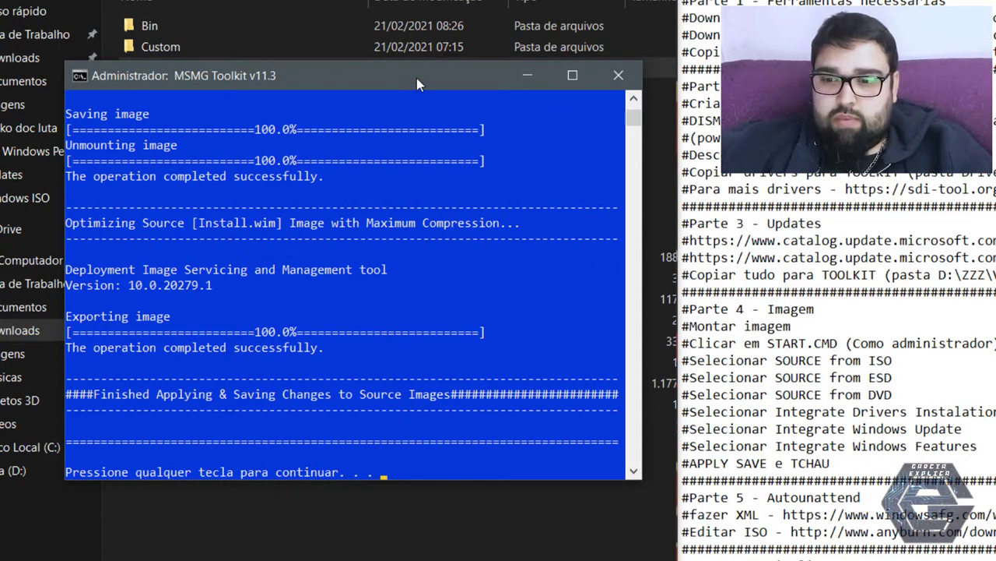
key(Return)
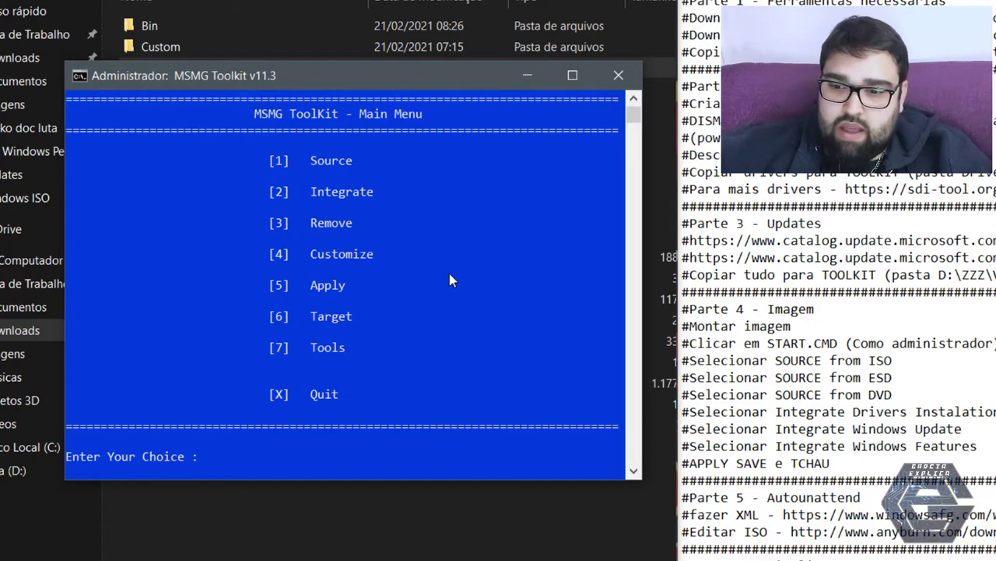
Make a DVD ISO image from the target options with volume label win10 and file name win10
text(6)
key(Return)
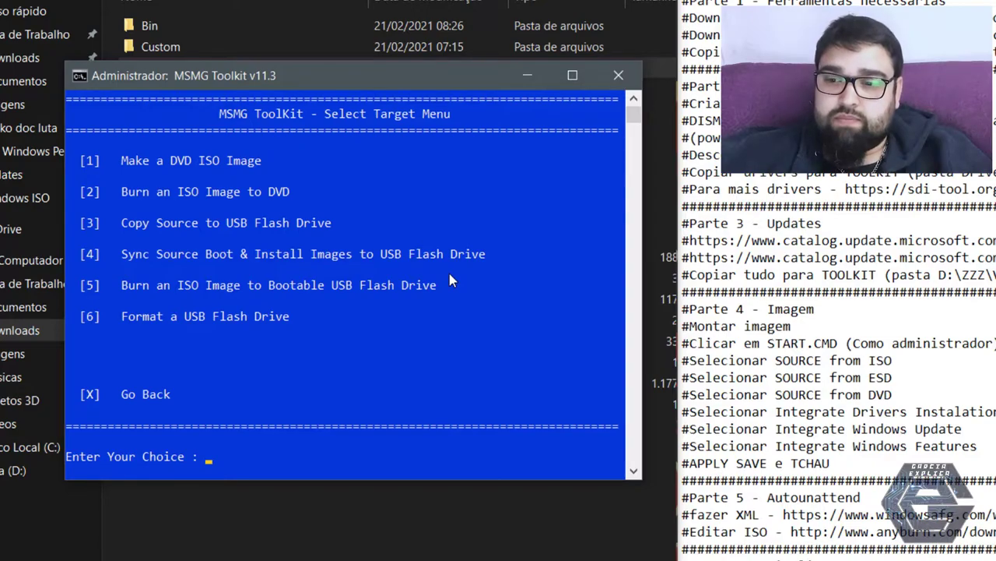
text(1)
key(Return)
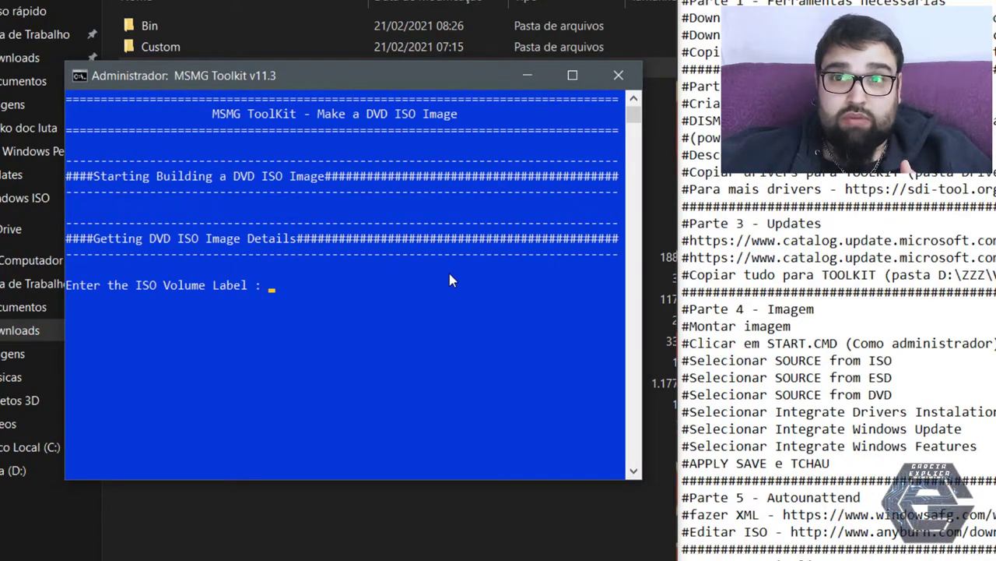
text(win10)
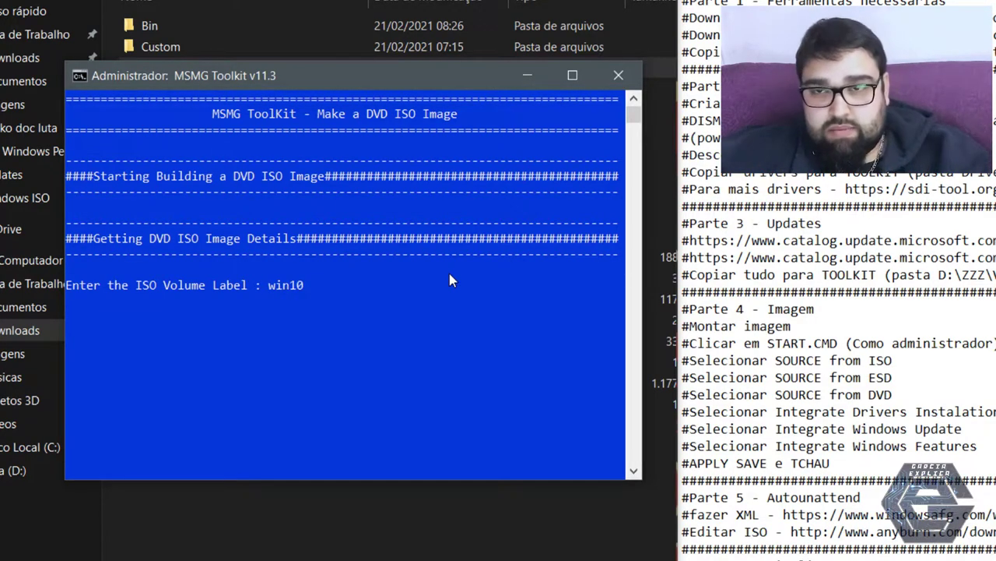
key(Return)
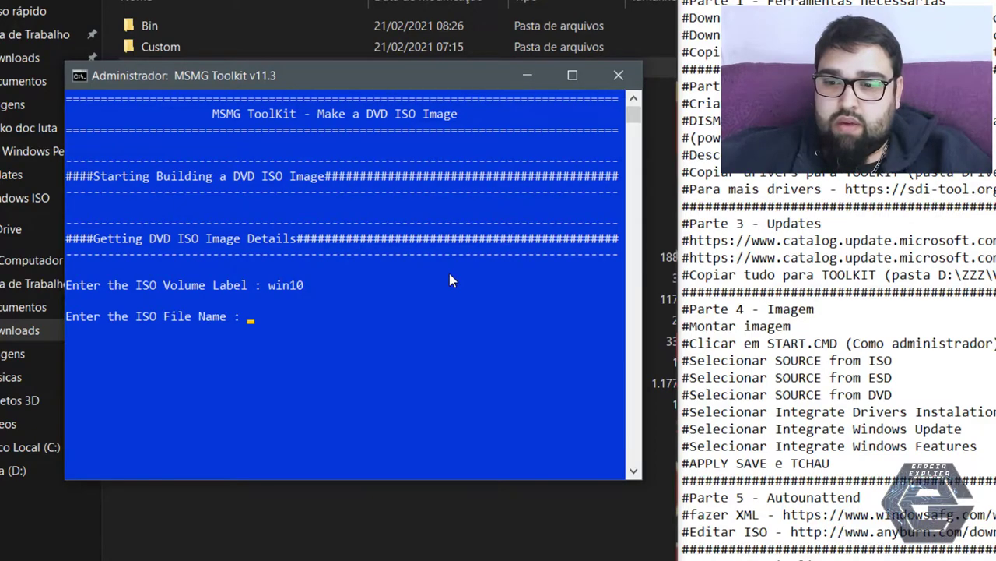
text(w)
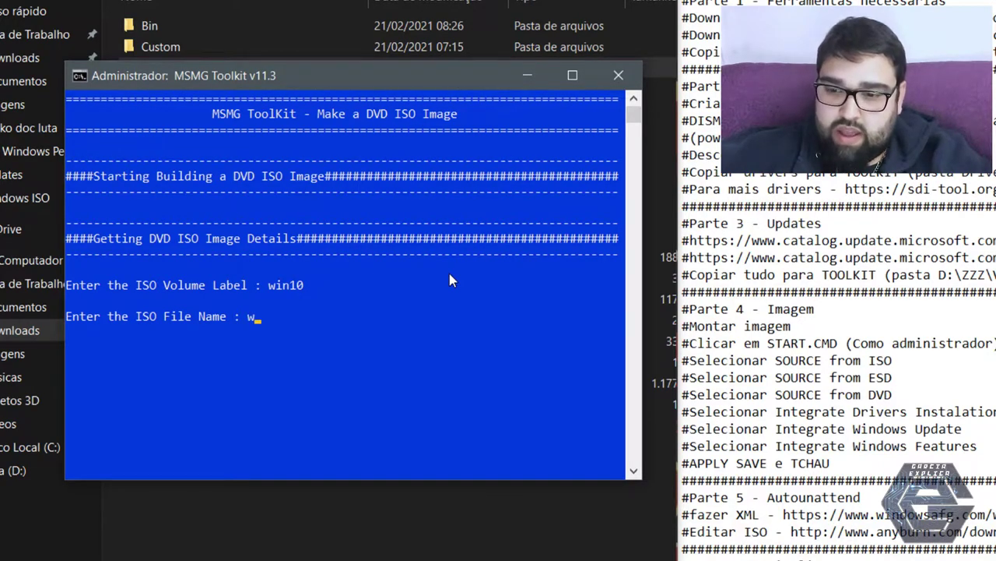
text(in10)
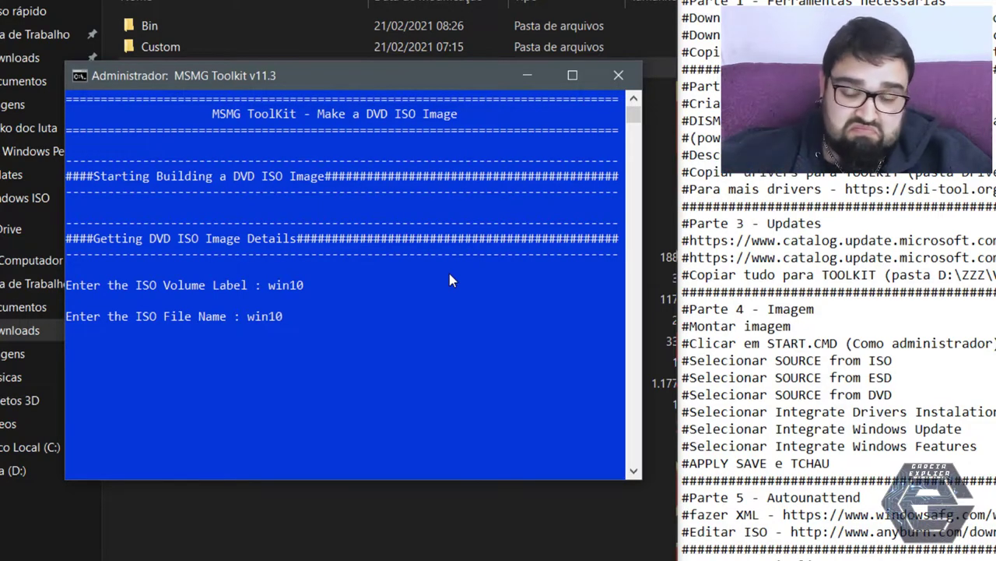
key(Return)
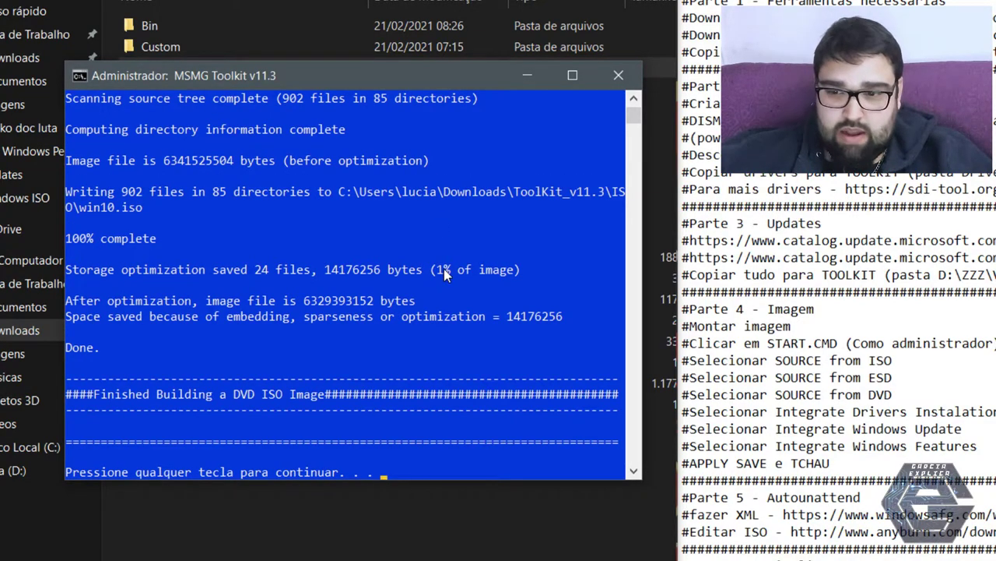
key(Return)
Check the ToolKit's ISO folder for the newly built image, and return to the ToolKit window
click(447, 553)
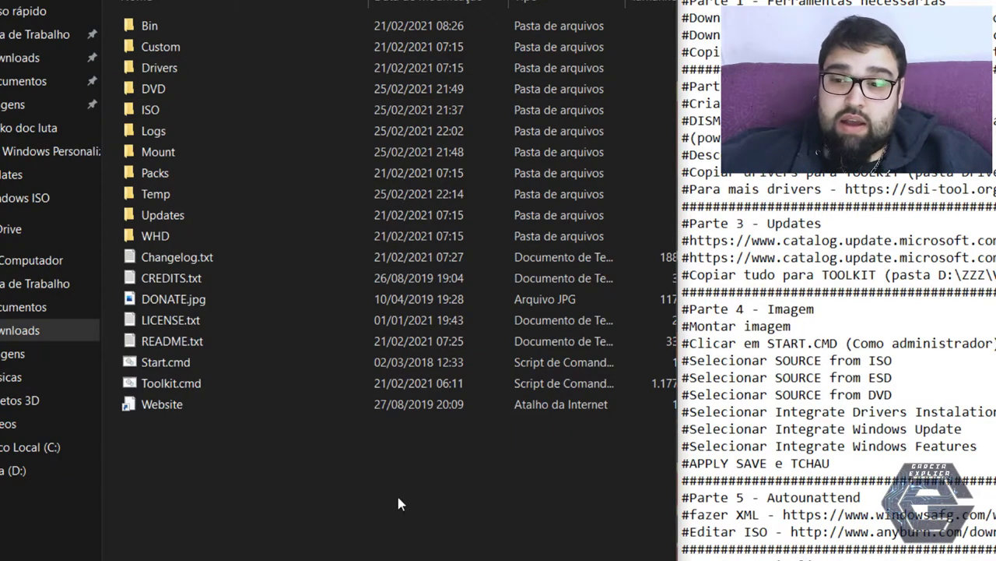
double_click(212, 109)
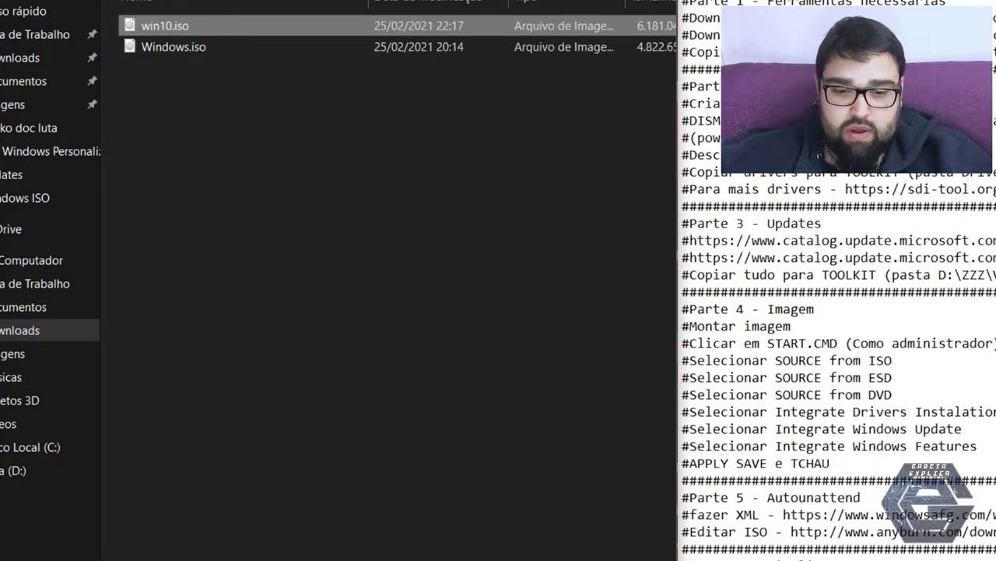
key(alt+Tab)
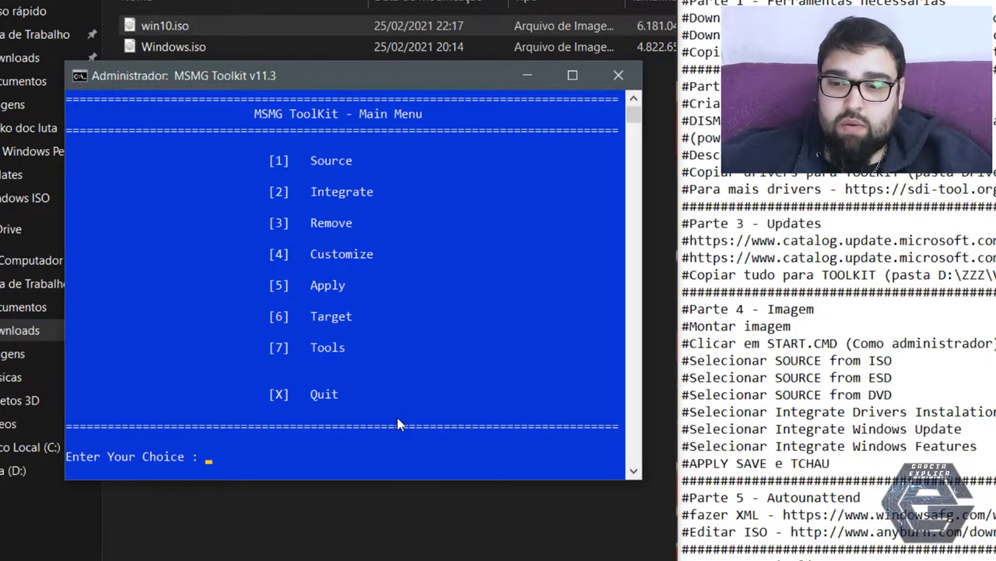
Look over the ToolKit's Tools and Options menus, and return to the Main Menu
text(7)
key(Return)
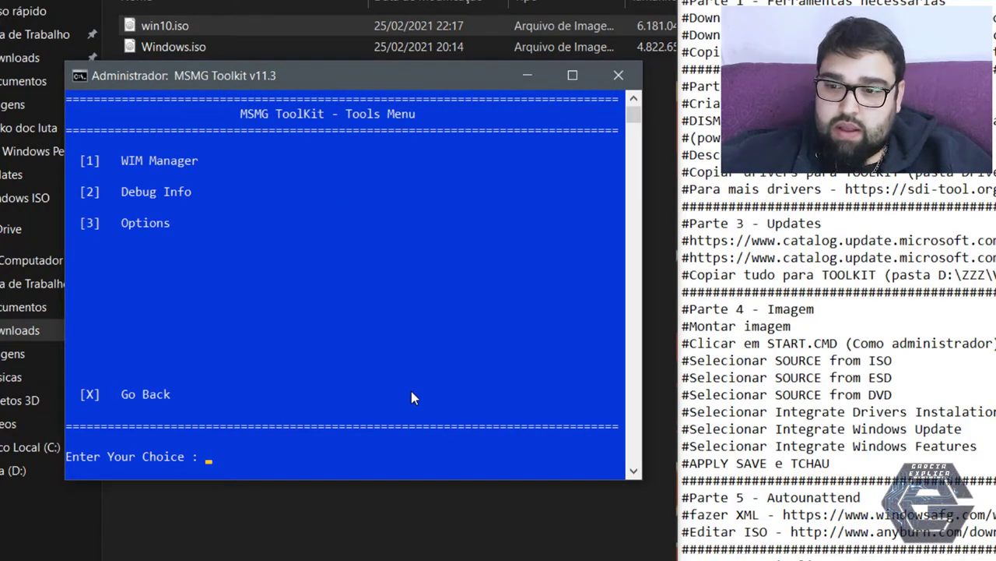
text(3)
key(Return)
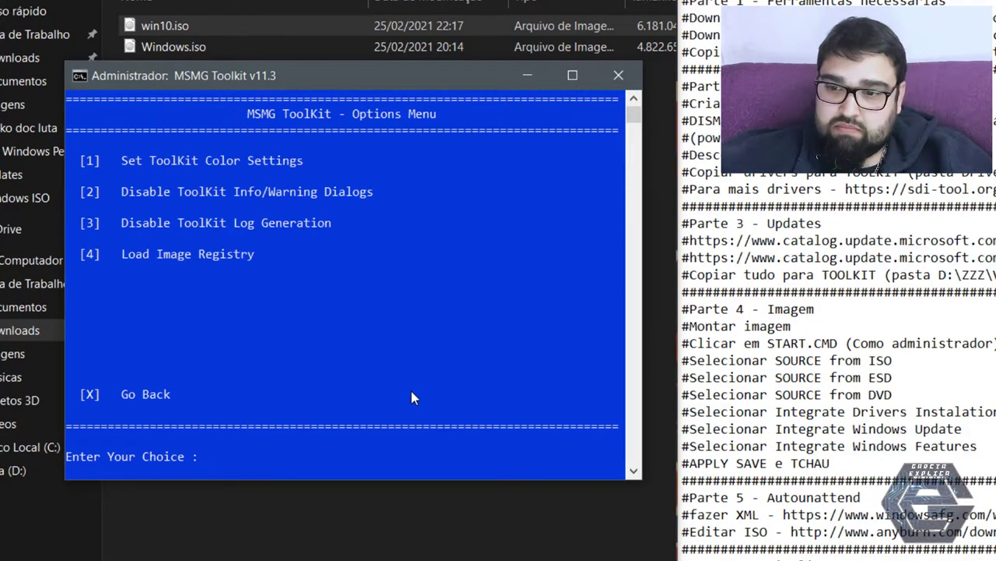
text(X)
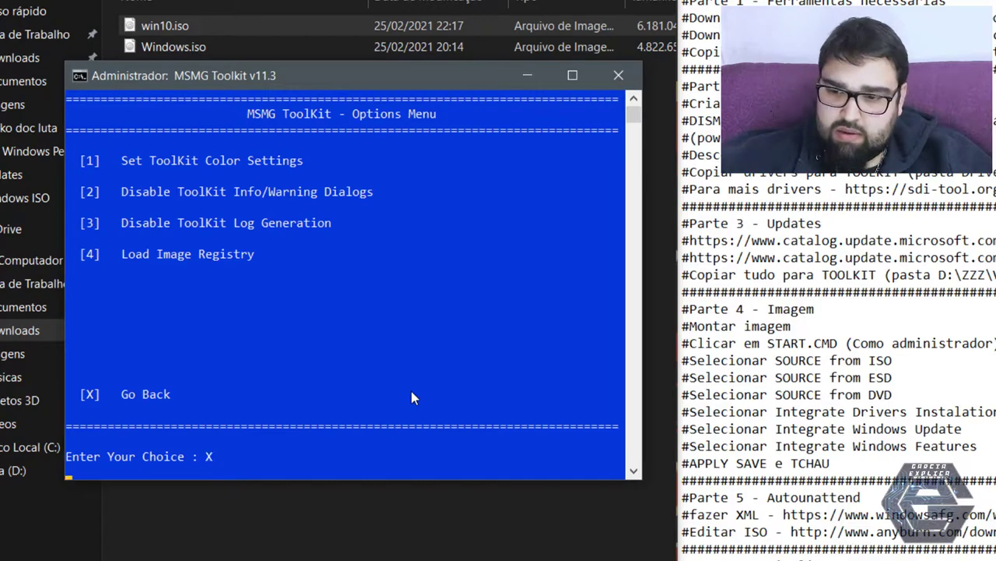
key(Return)
text(X)
key(Return)
Quit MSMG ToolKit and close its window once the post-cleanup has run
text(X)
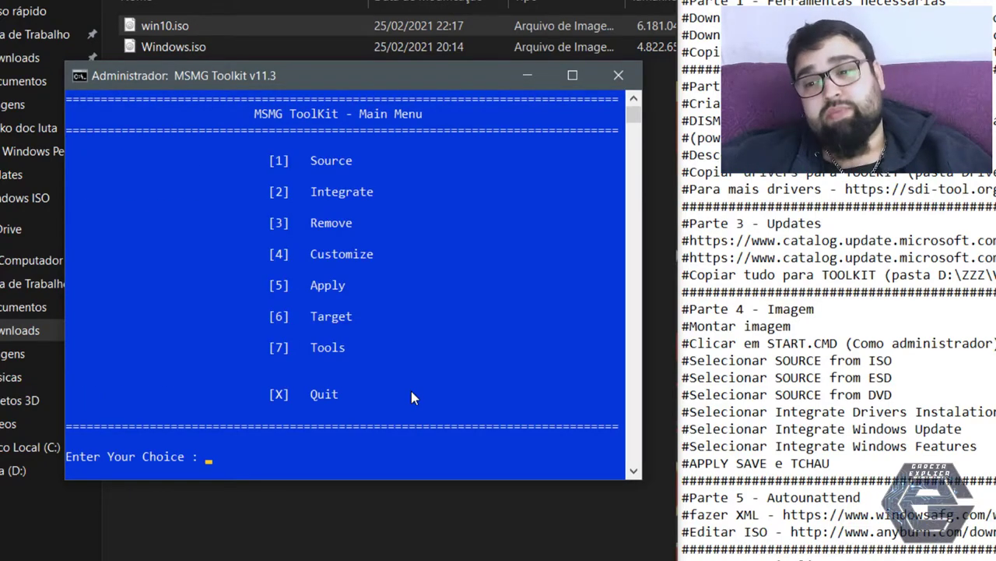
key(Return)
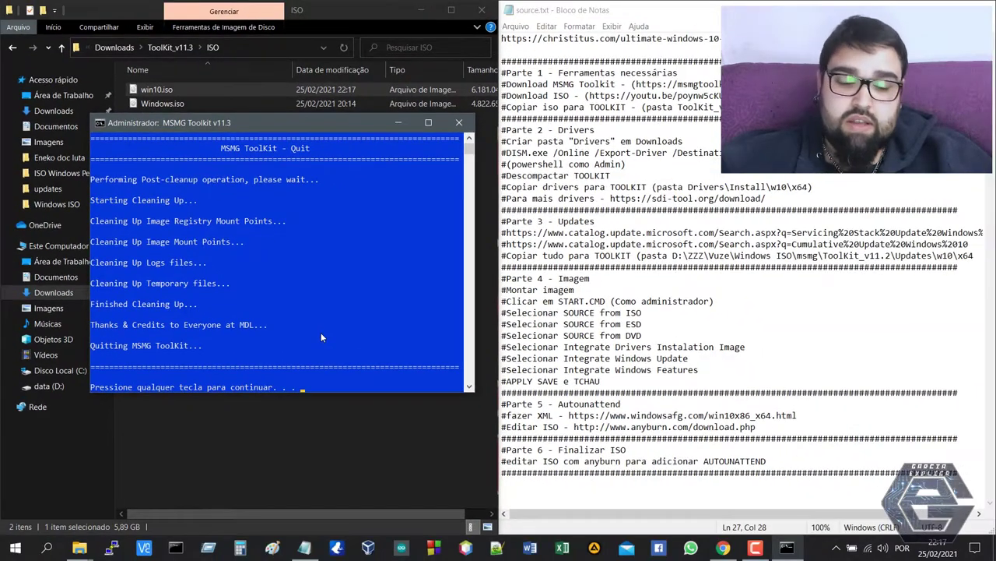
key(Return)
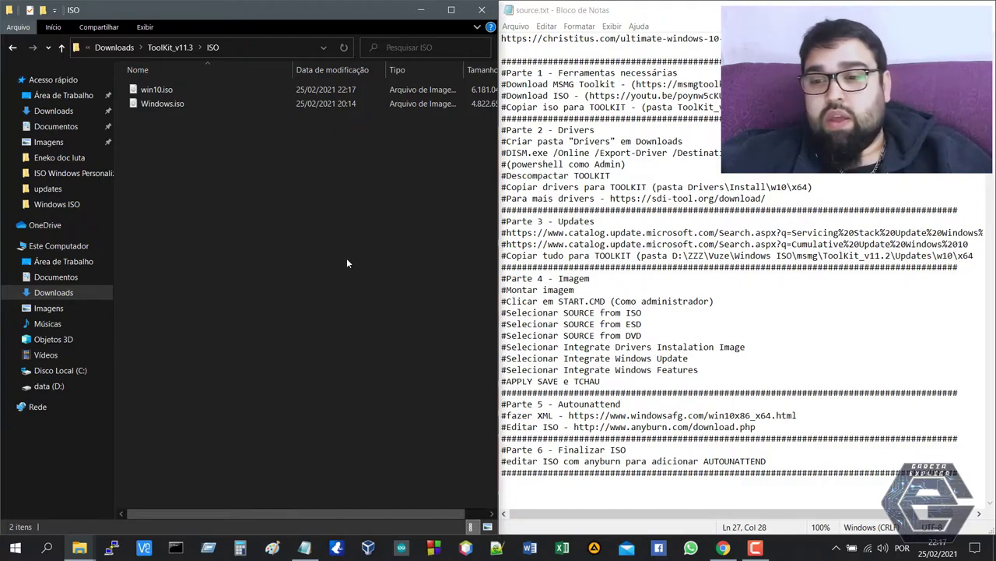
Leave the ToolKit's ISO folder and go to the Downloads folder in File Explorer
key(BackSpace)
key(Up)
key(Up)
key(Return)
key(BackSpace)
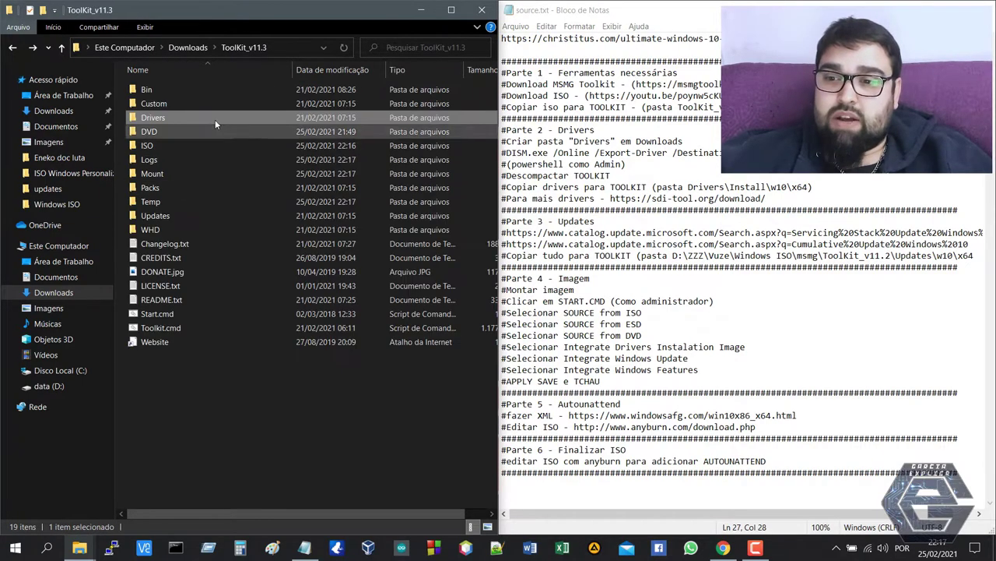
click(55, 111)
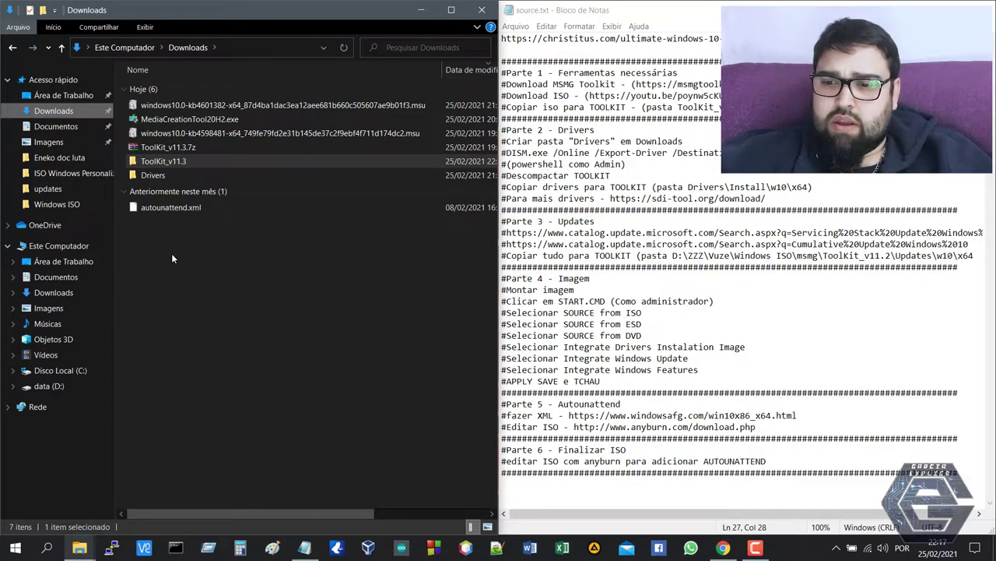
Put the notes window away and open D:\ZZZ\Vuze\Windows ISO in a second File Explorer window beside Downloads
click(979, 10)
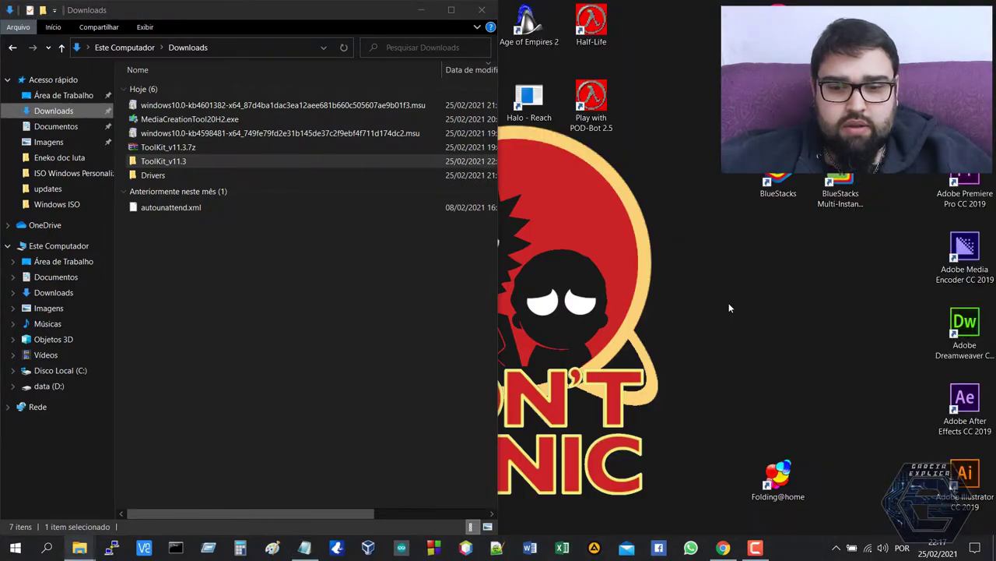
key(super+e)
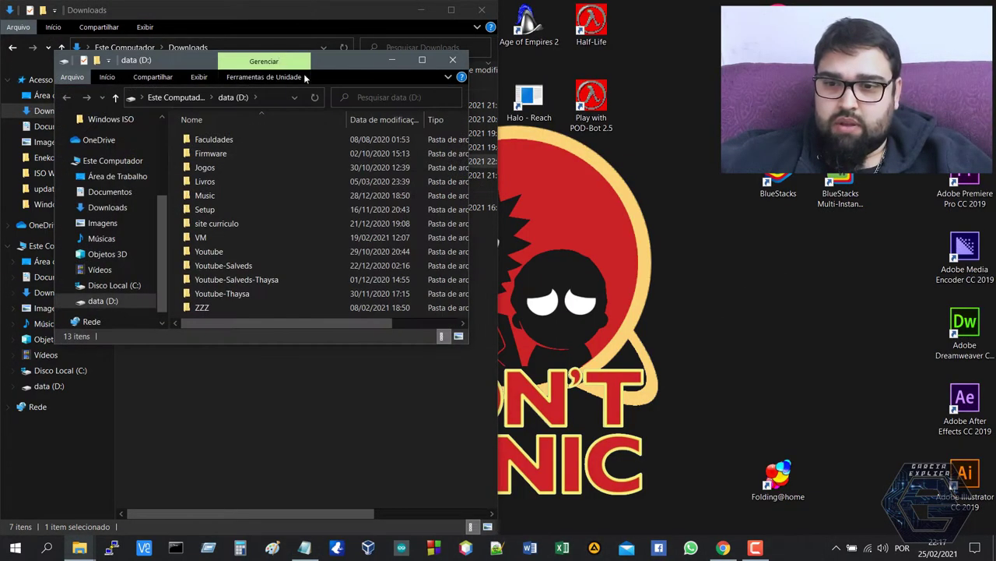
key(super+Right)
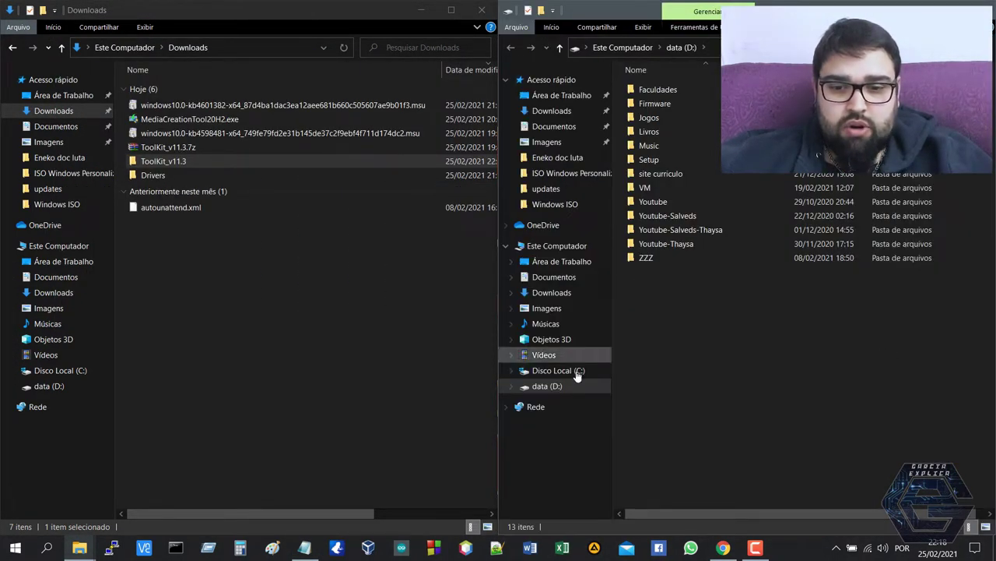
double_click(648, 258)
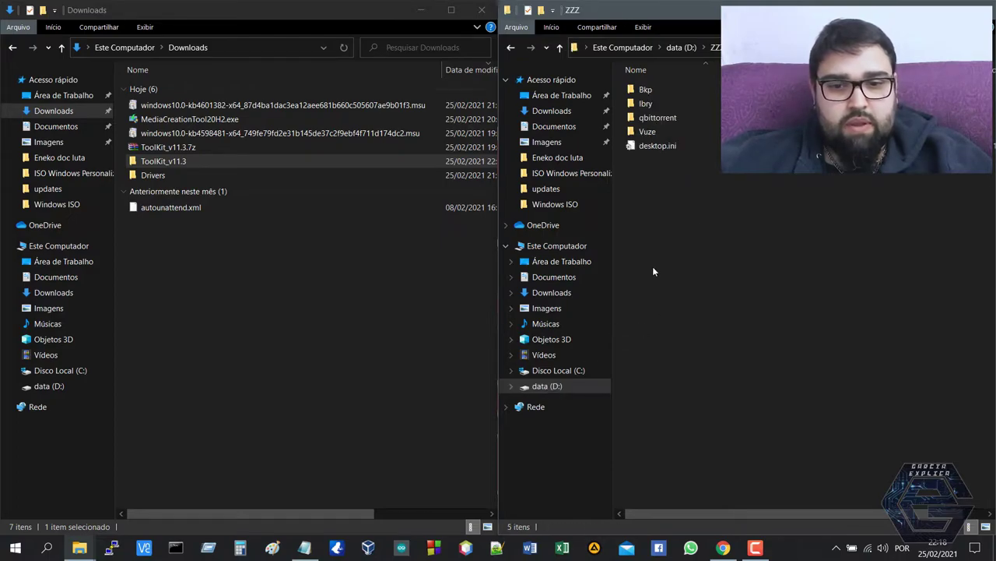
double_click(663, 132)
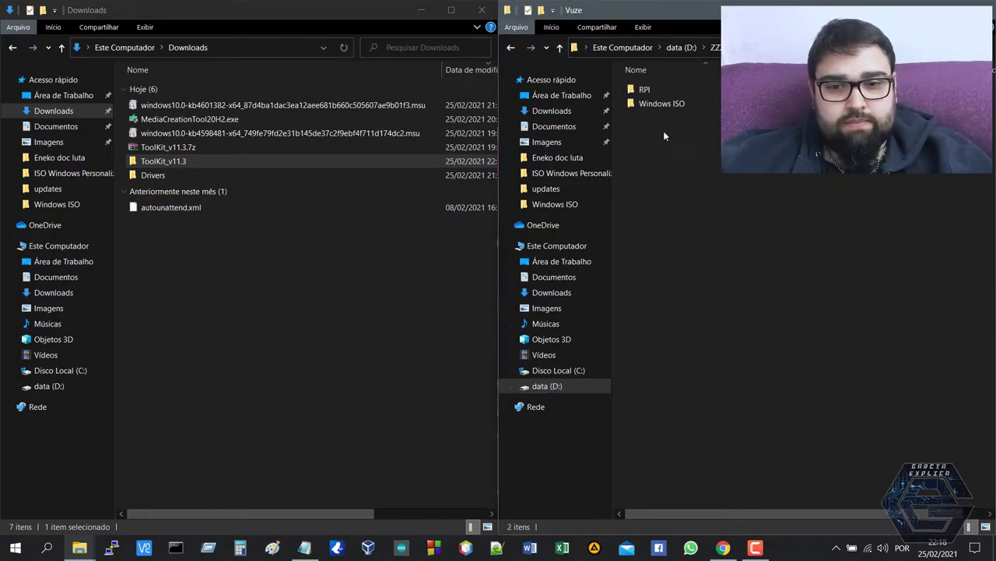
double_click(668, 105)
Copy anyburn_setup_x64.exe from the Windows ISO folder into Downloads
click(676, 146)
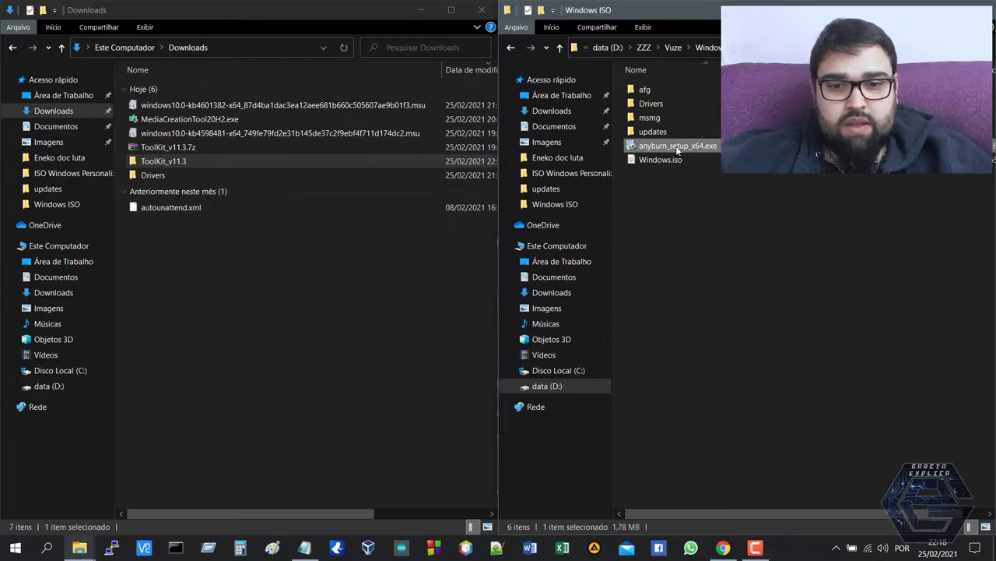
click(333, 312)
key(ctrl+v)
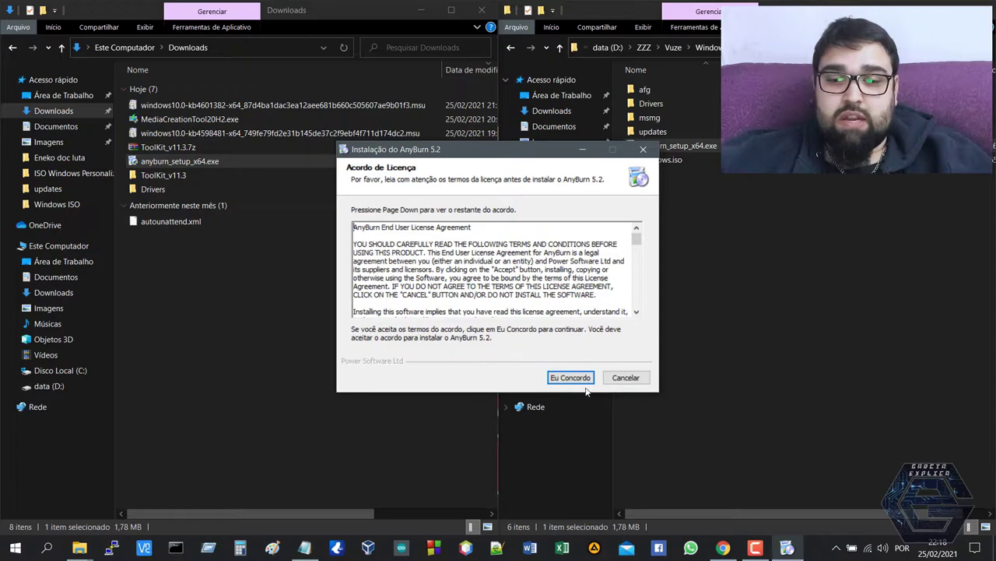
Accept the licence agreement, install AnyBurn 5.2 without a desktop icon and launch it on finishing
click(580, 379)
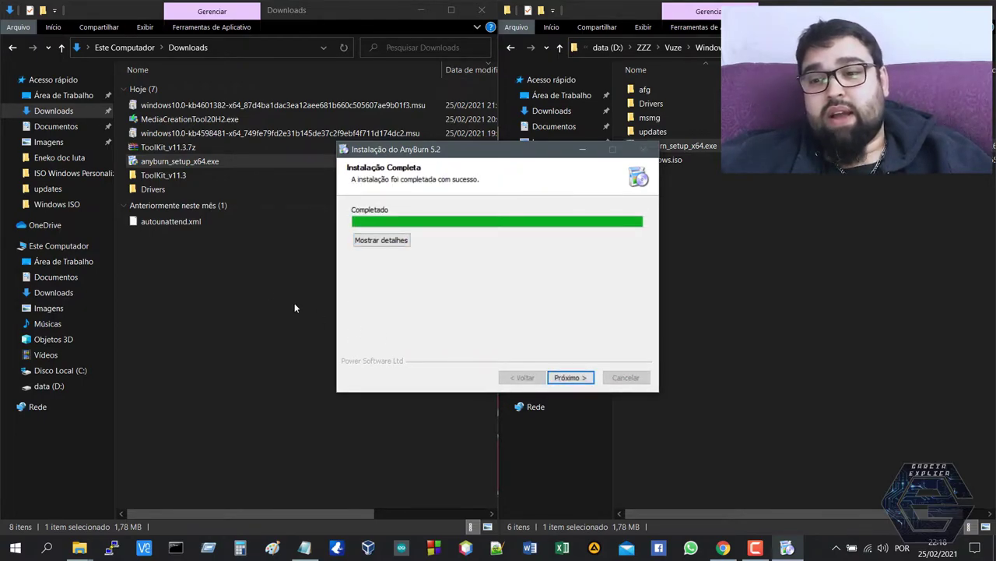
click(172, 226)
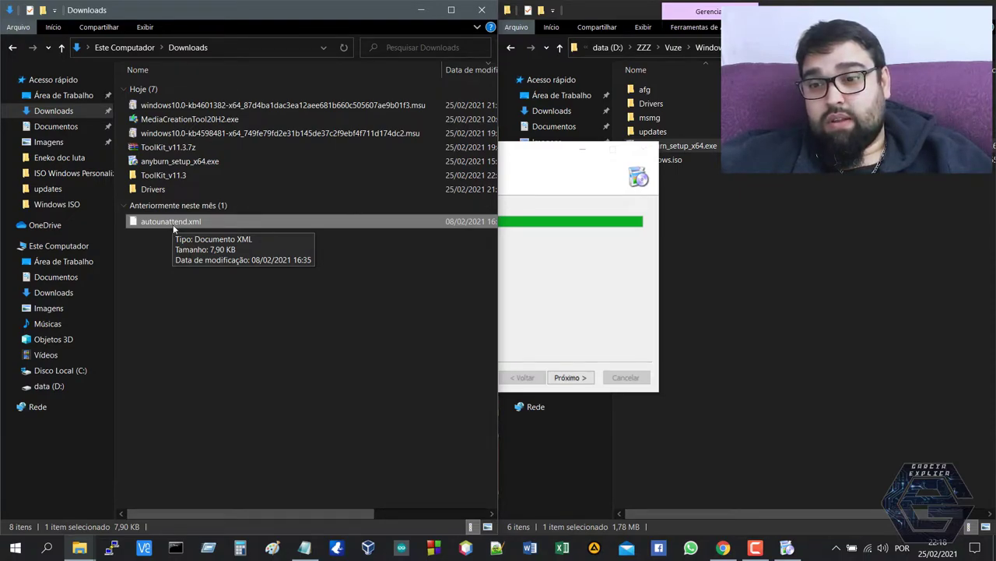
click(536, 288)
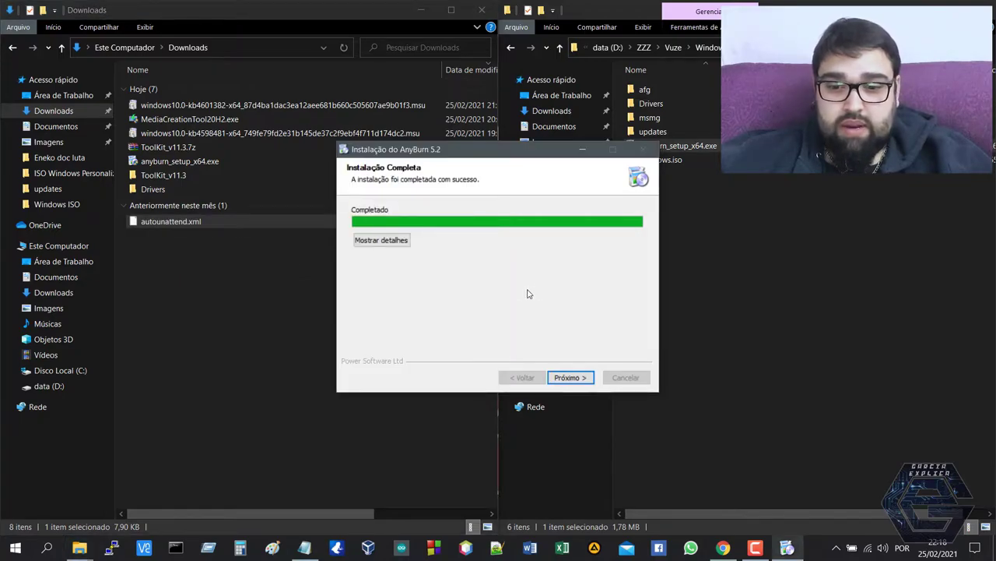
click(575, 379)
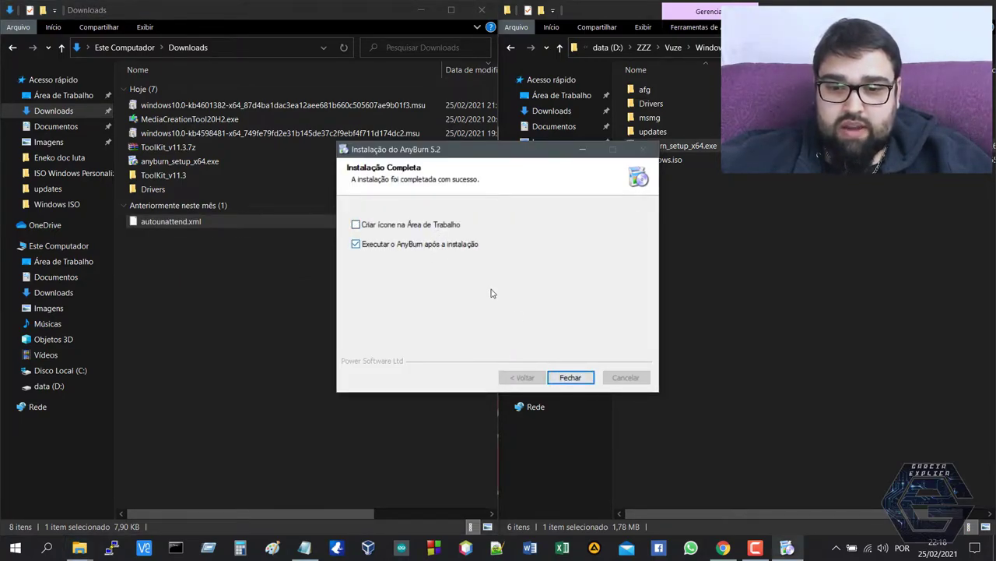
click(569, 378)
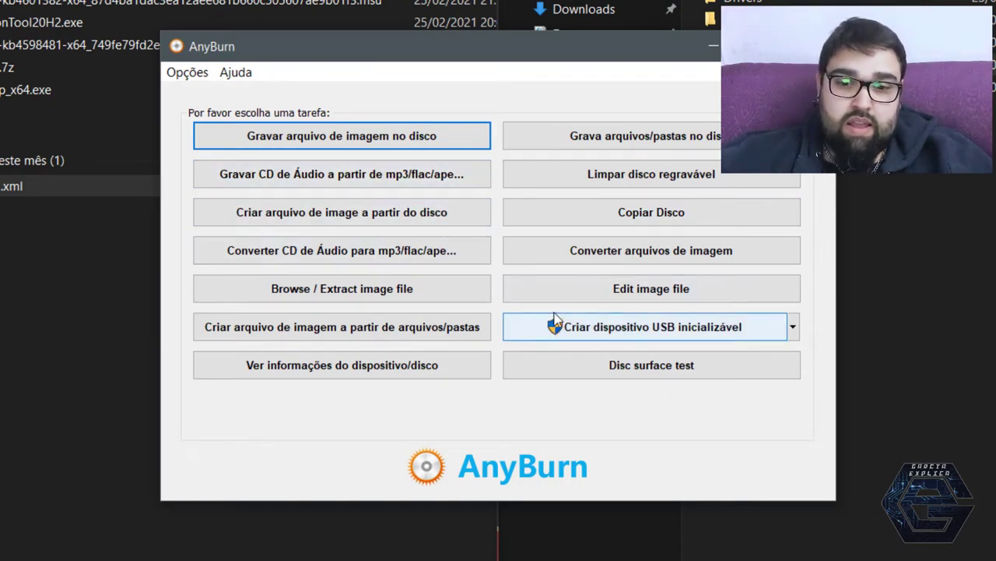
Start editing an image file in AnyBurn and choose win10.iso from Downloads\ToolKit_v11.3\ISO as the image
click(583, 298)
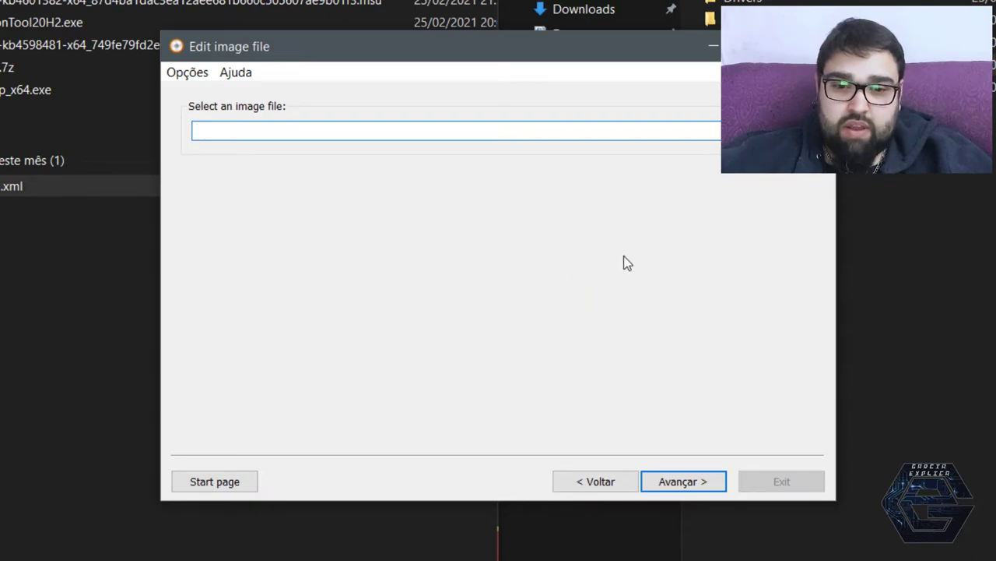
click(813, 131)
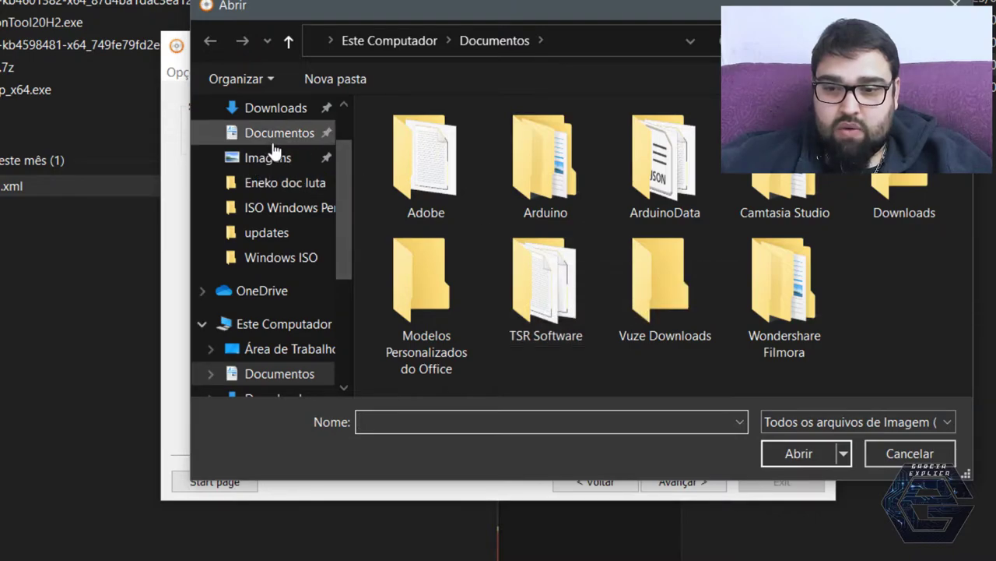
scroll(249, 137, up, 1)
click(265, 175)
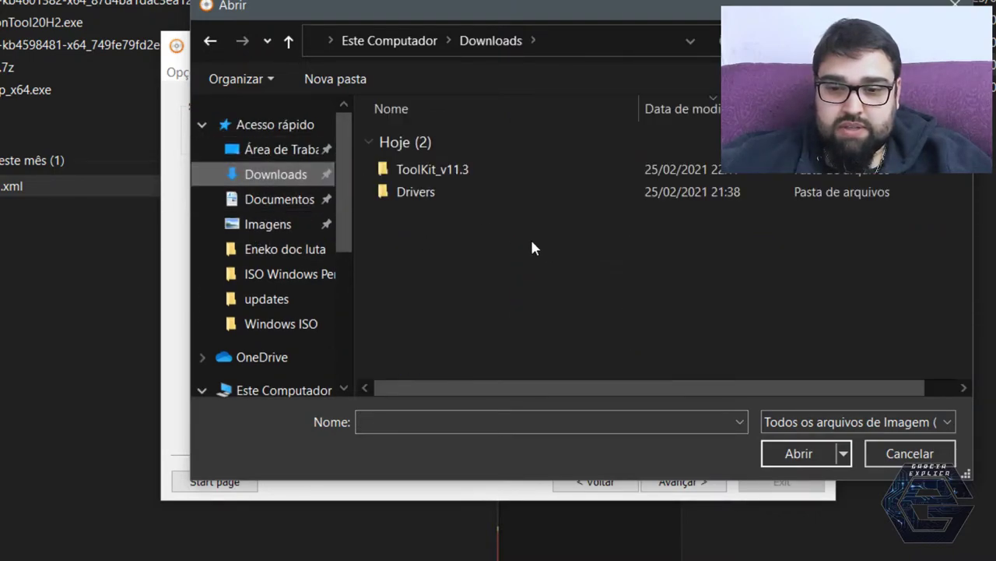
double_click(429, 198)
key(alt+Left)
double_click(434, 169)
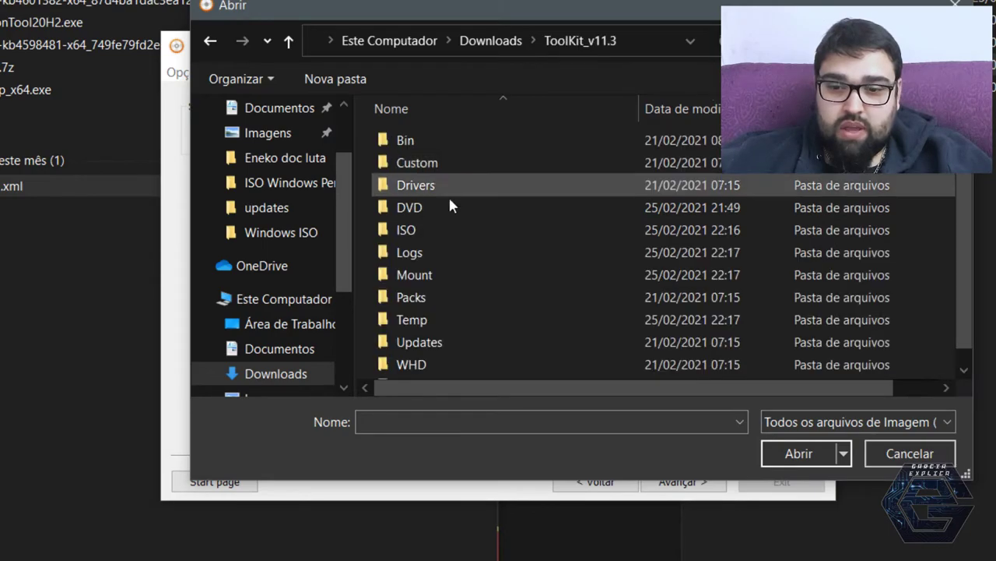
double_click(441, 231)
double_click(430, 142)
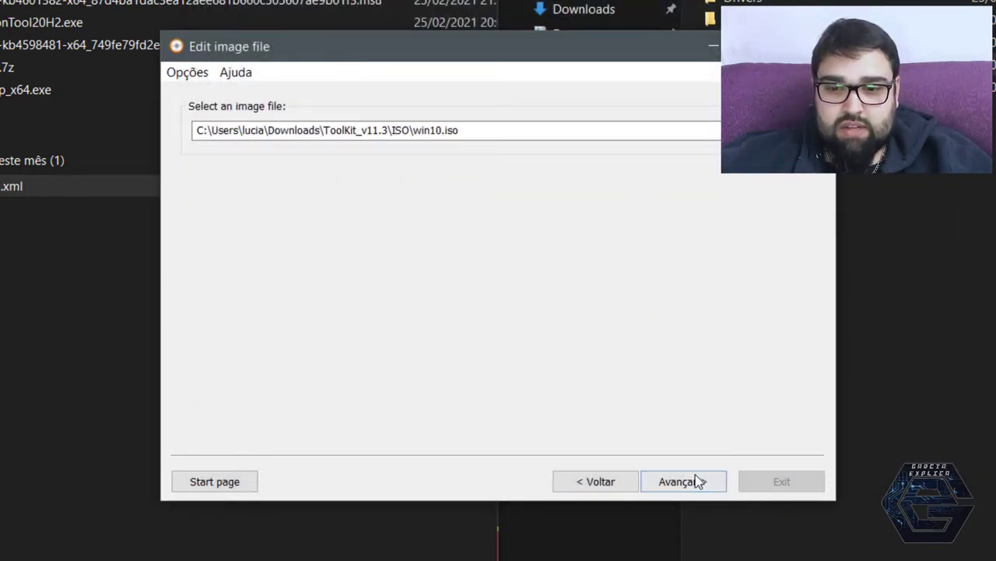
Load the contents of win10.iso for editing and set the disc capacity to DVD DL 8.5G
click(697, 481)
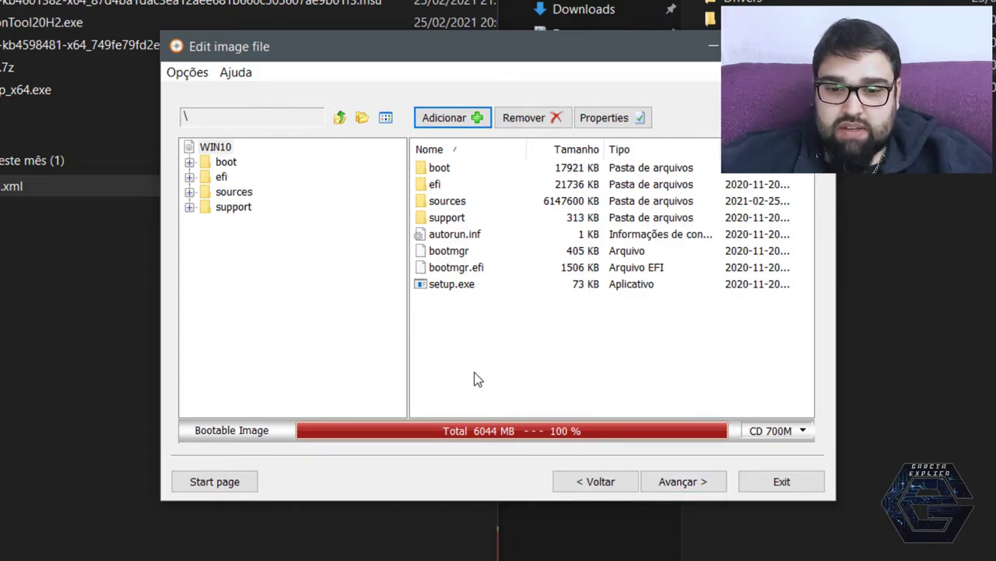
click(803, 432)
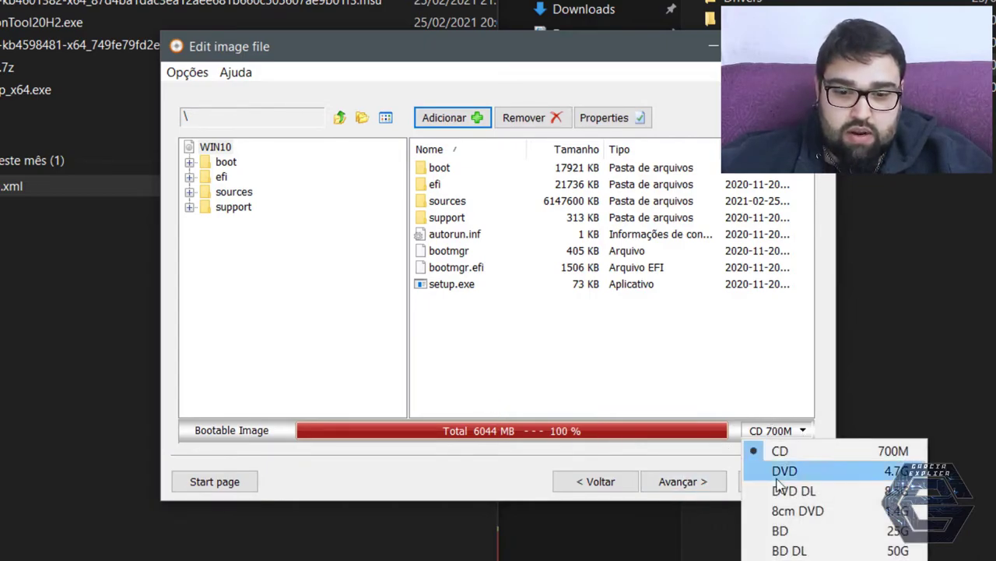
click(804, 495)
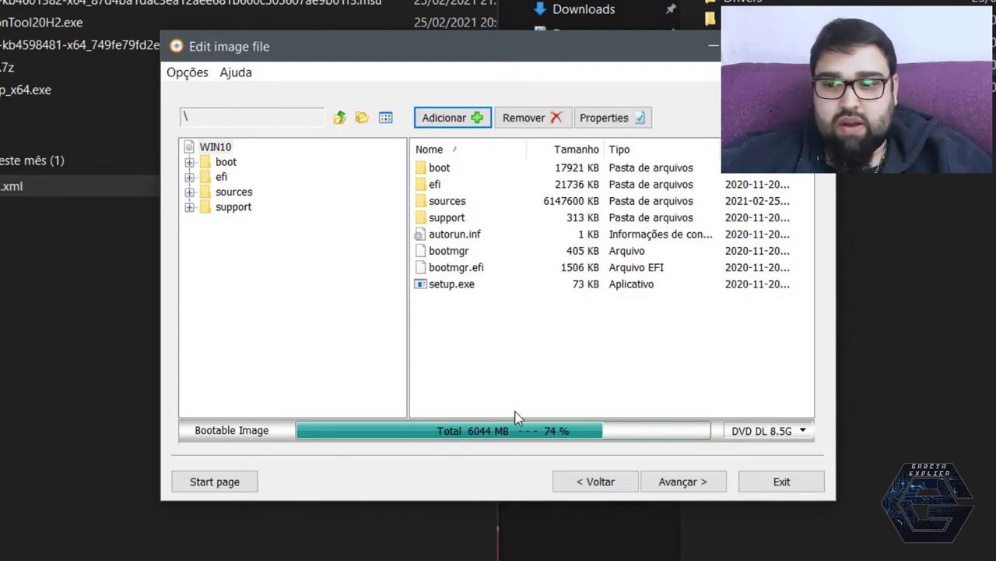
Add autounattend.xml from Downloads to the root of the WIN10 image
drag(11, 186, 439, 336)
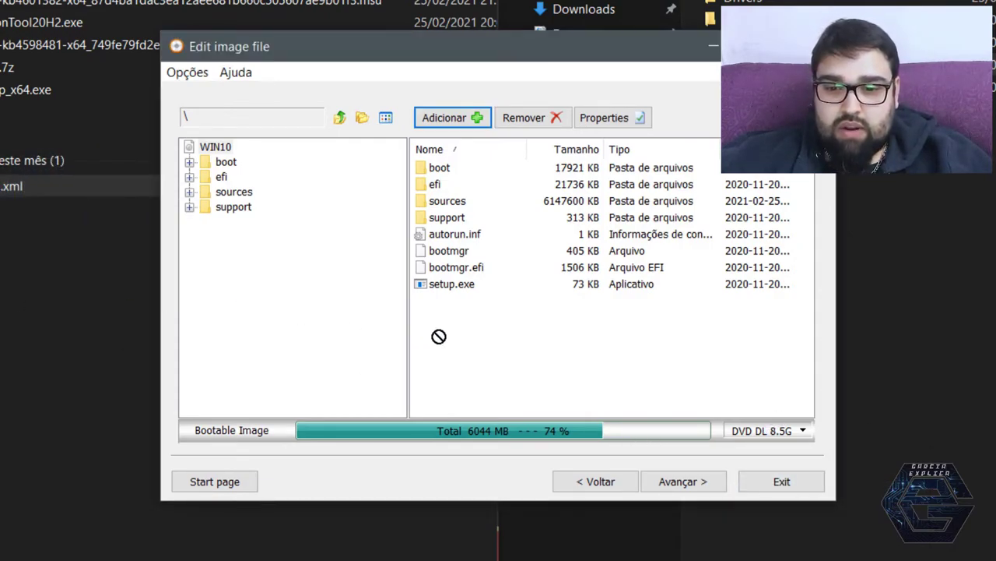
drag(522, 343, 522, 341)
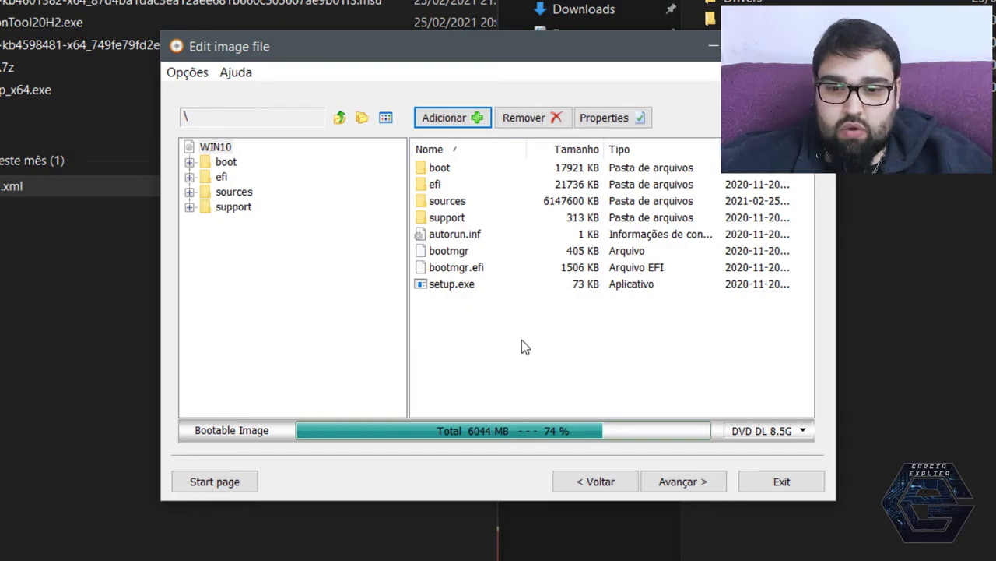
click(460, 118)
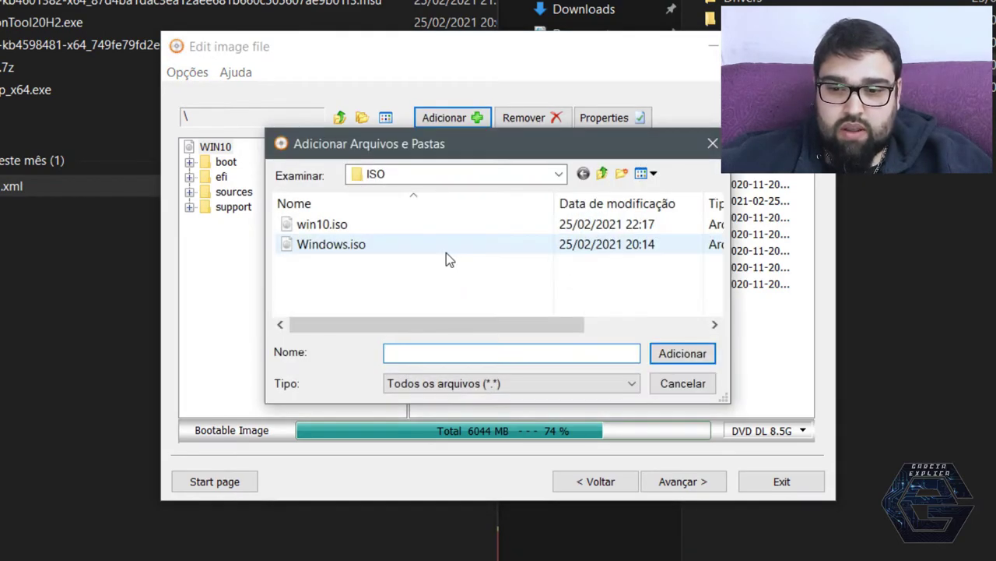
click(602, 173)
click(606, 173)
scroll(492, 282, down, 2)
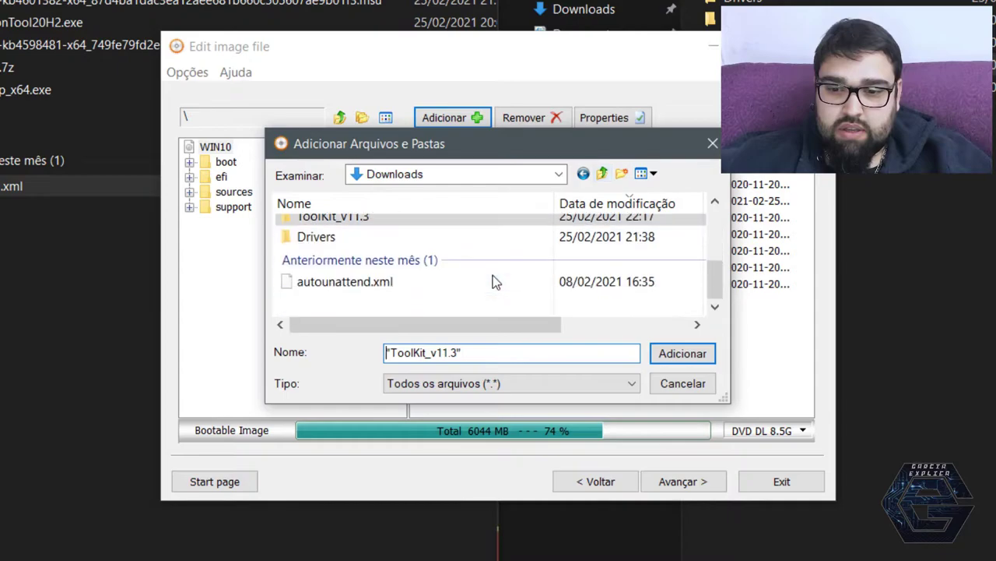
click(351, 282)
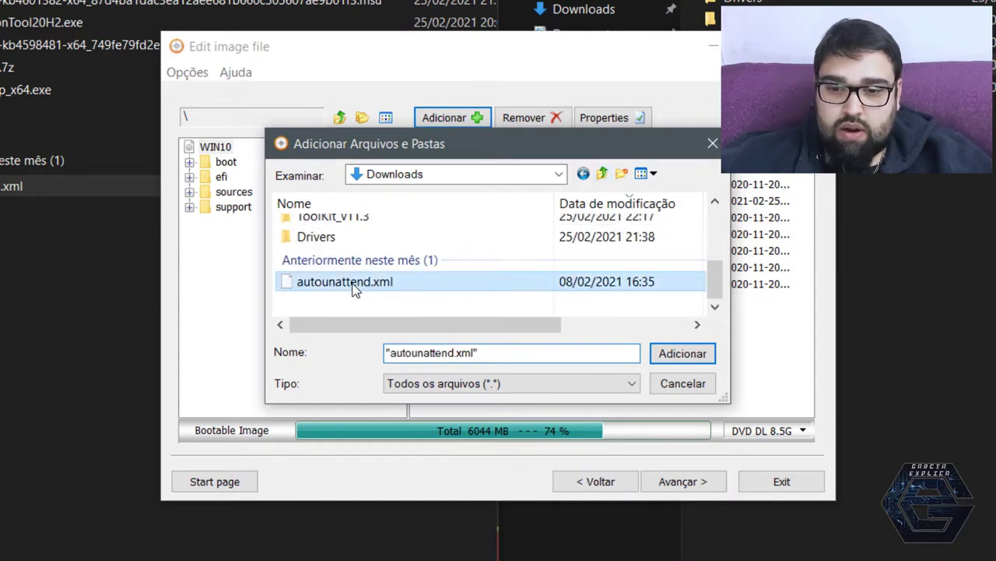
click(684, 354)
Switch to the File Explorer window showing Windows ISO and open its afg folder
click(942, 391)
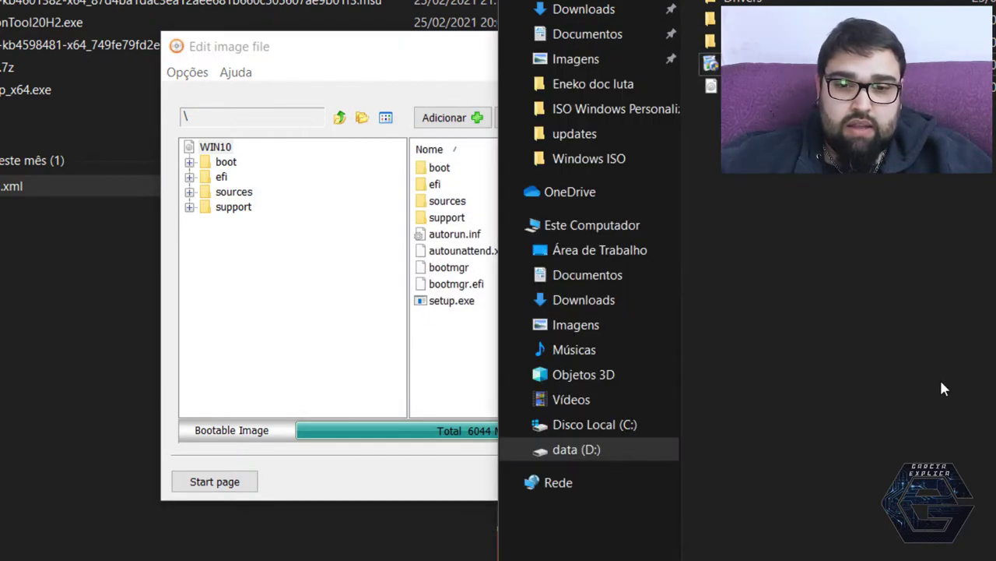
double_click(710, 18)
drag(842, 51, 799, 17)
drag(598, 129, 600, 85)
click(621, 205)
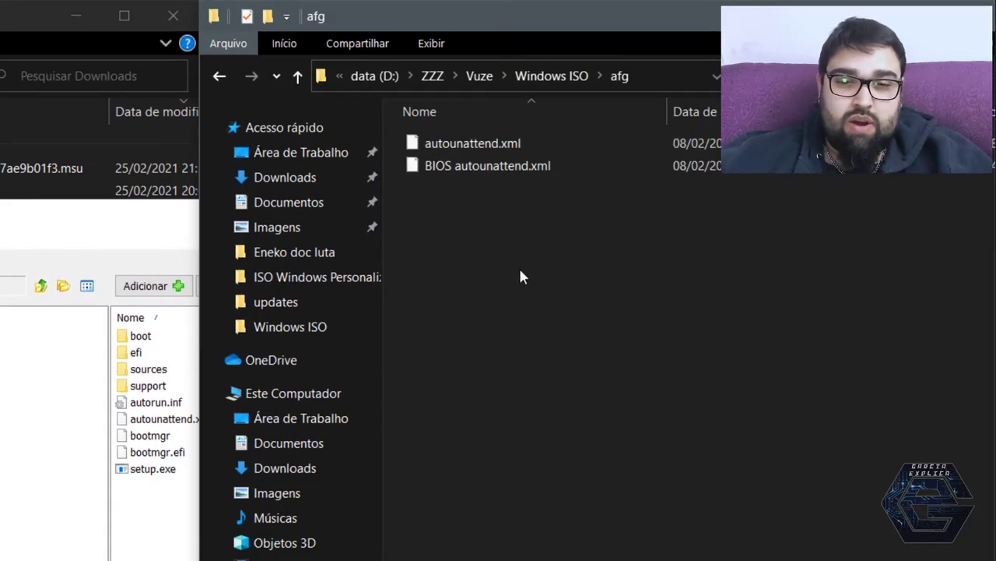
click(459, 165)
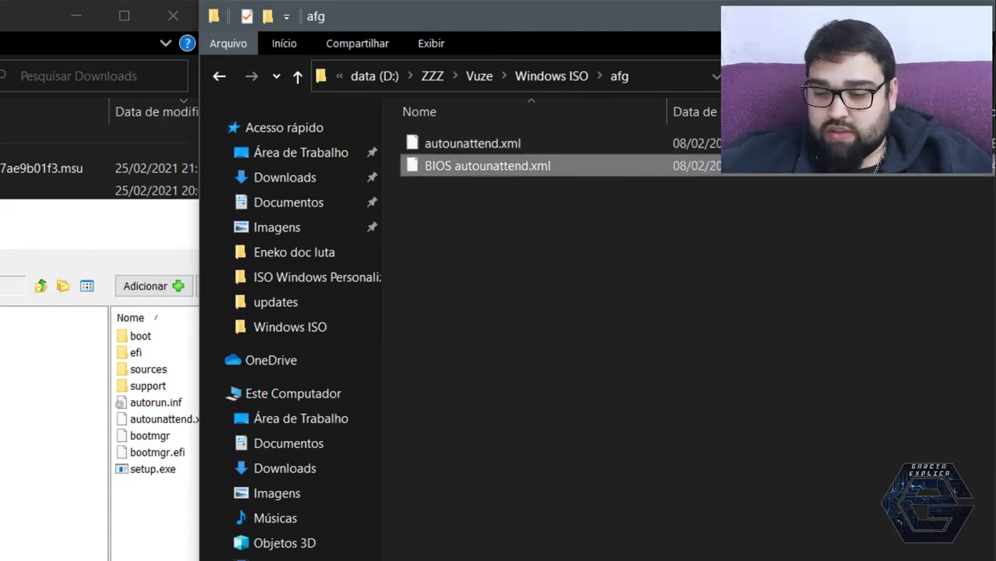
key(F2)
key(Right)
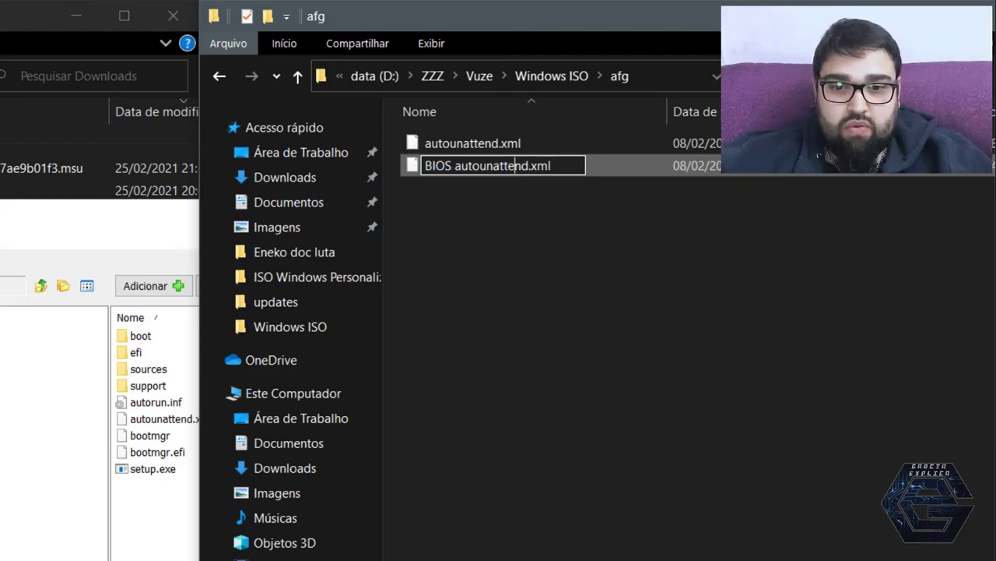
key(Return)
key(Up)
key(F2)
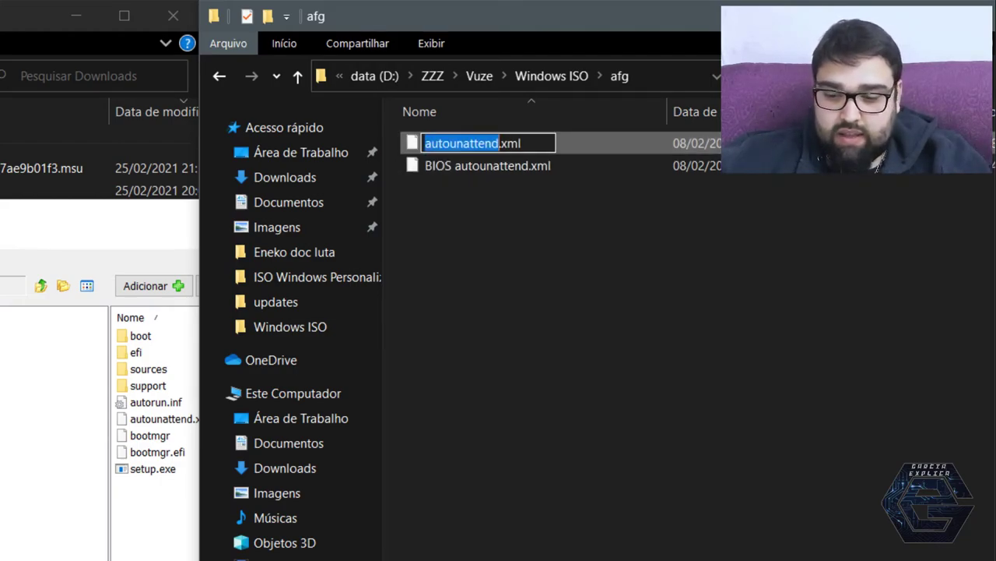
text(EFI)
key(BackSpace)
key(BackSpace)
key(Return)
key(ctrl+z)
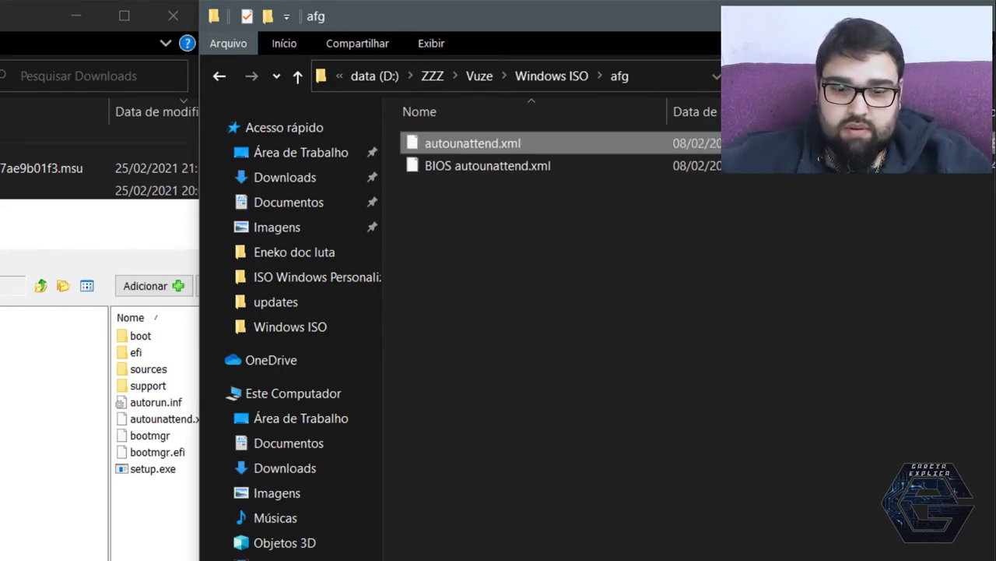
Rename autounattend.xml in the afg folder as EFI autounattend.xml
key(F2)
key(Home)
text(EIF)
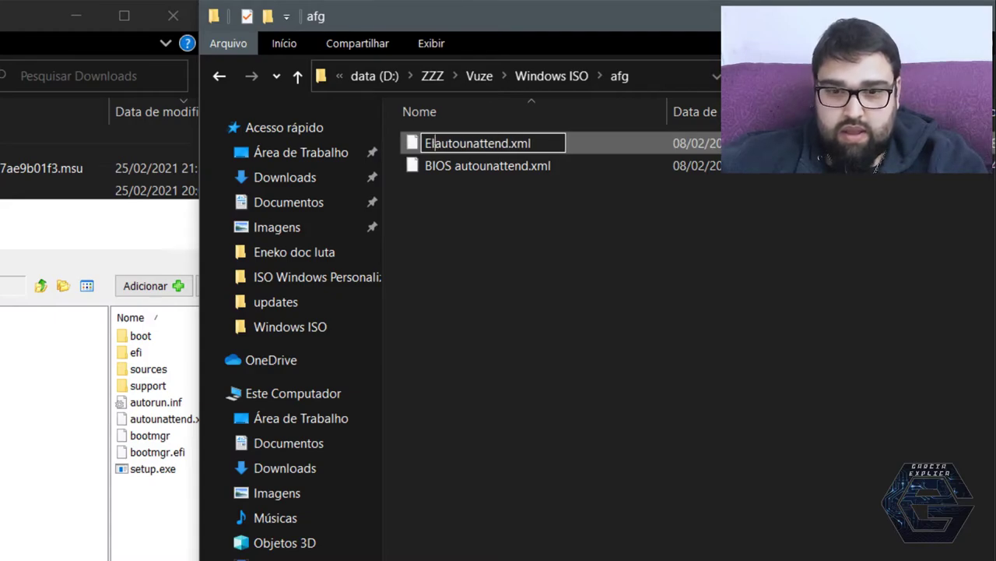
key(BackSpace)
key(BackSpace)
text(FI)
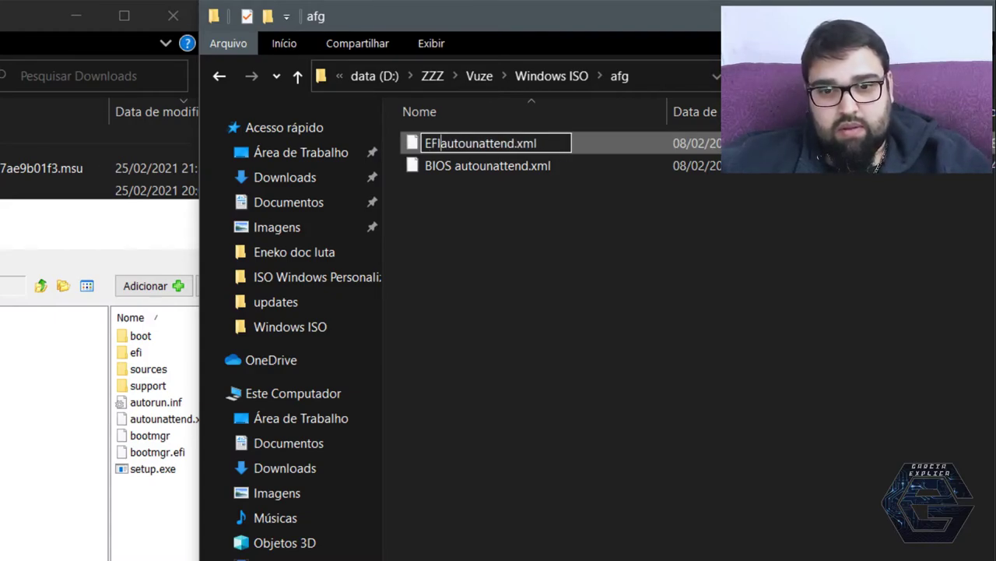
key(Return)
Rename BIOS autounattend.xml in the afg folder as autounattend.xml
key(F2)
key(Home)
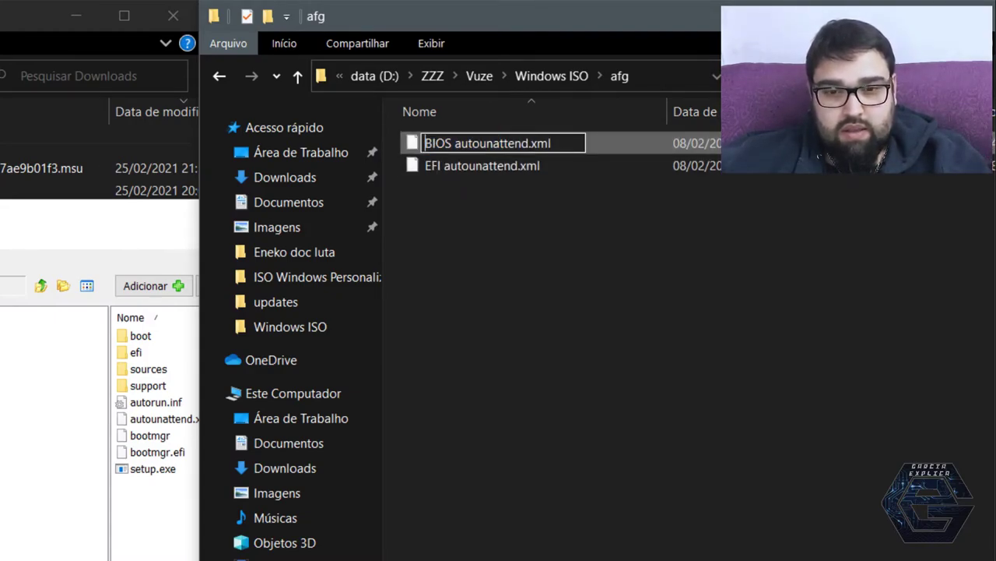
key(Delete)
key(Delete)
key(Delete)
key(Delete)
key(Delete)
key(Return)
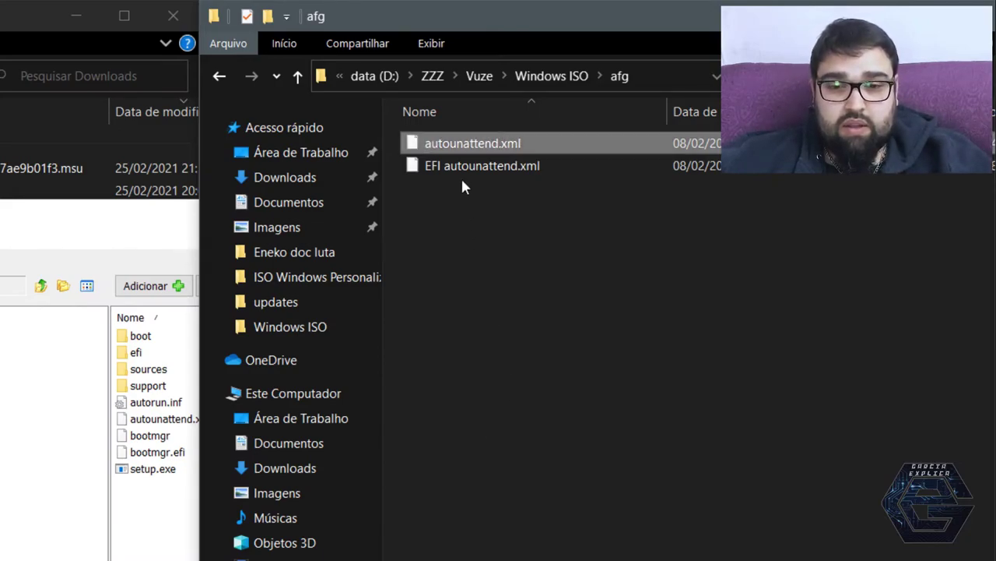
Copy both answer files from the afg folder into Downloads, replacing the existing autounattend.xml
drag(483, 206, 451, 150)
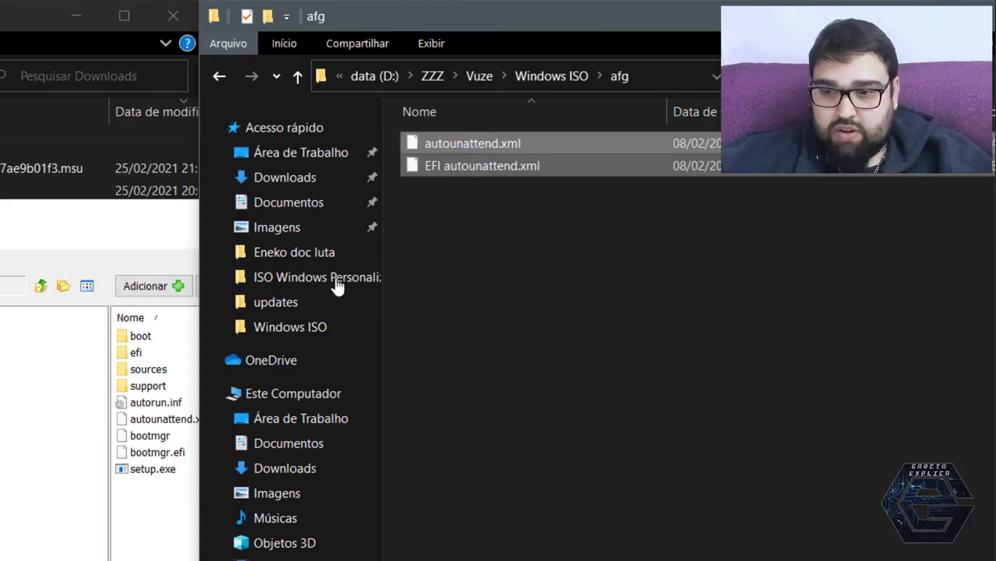
key(ctrl+v)
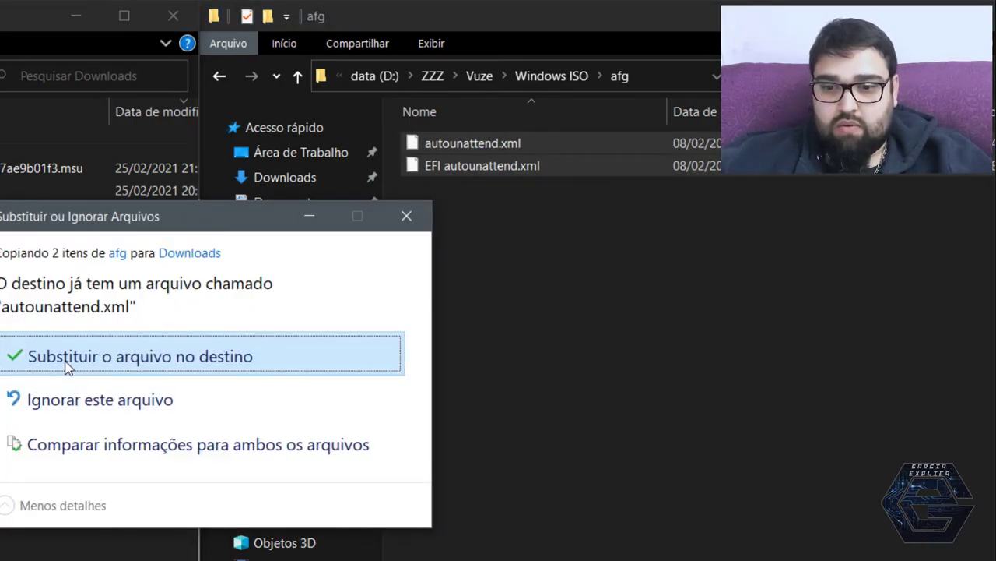
click(67, 363)
Switch to AnyBurn and add autounattend.xml and EFI autounattend.xml from Downloads to the image root, overwriting the existing autounattend.xml
key(alt+Tab)
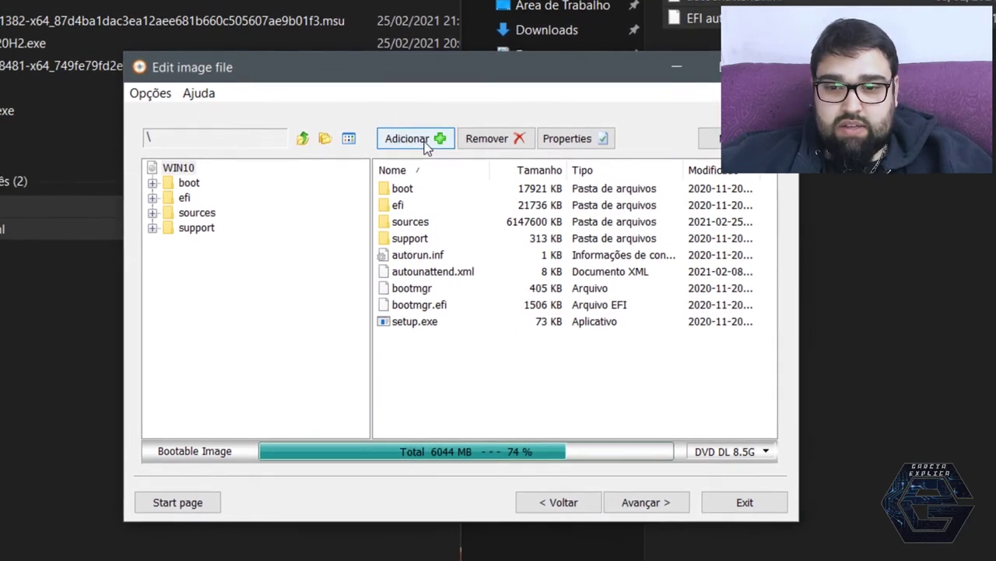
click(367, 165)
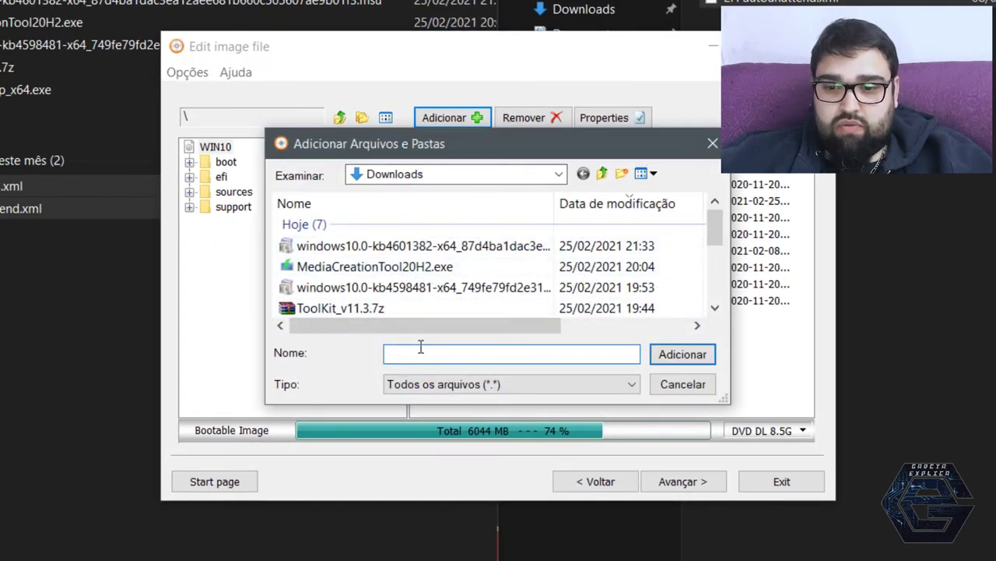
scroll(387, 286, down, 5)
click(374, 264)
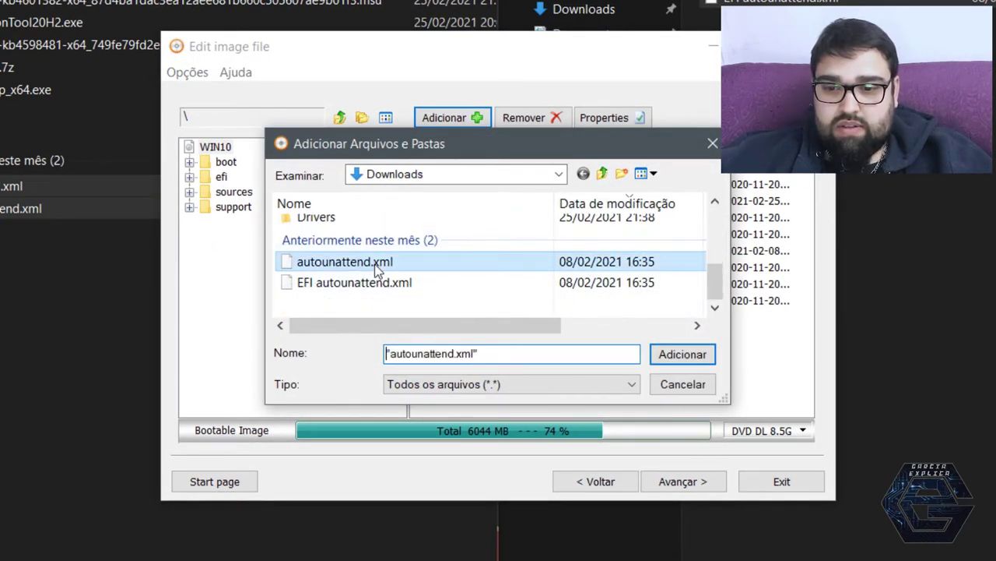
ctrl+click(371, 284)
click(681, 356)
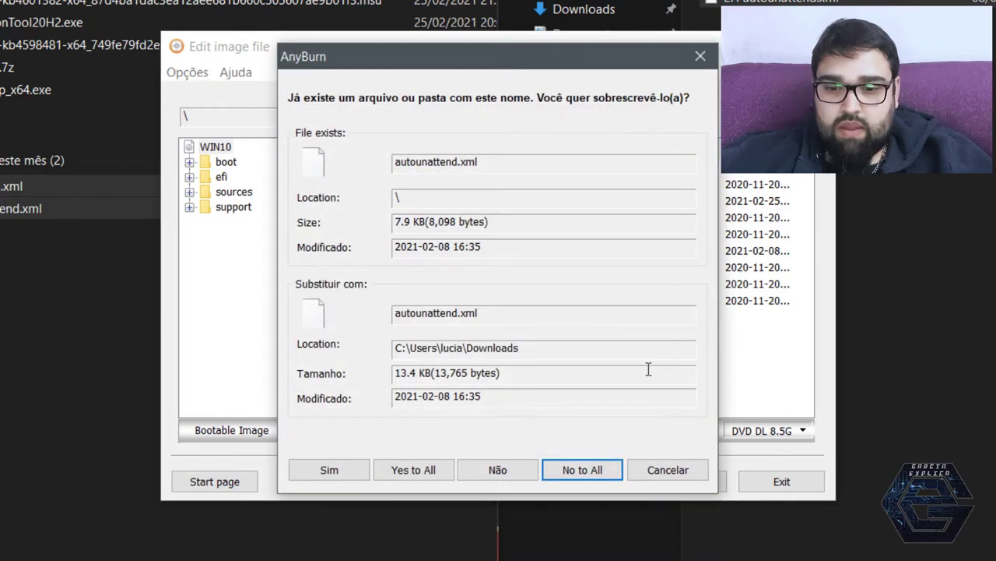
click(347, 469)
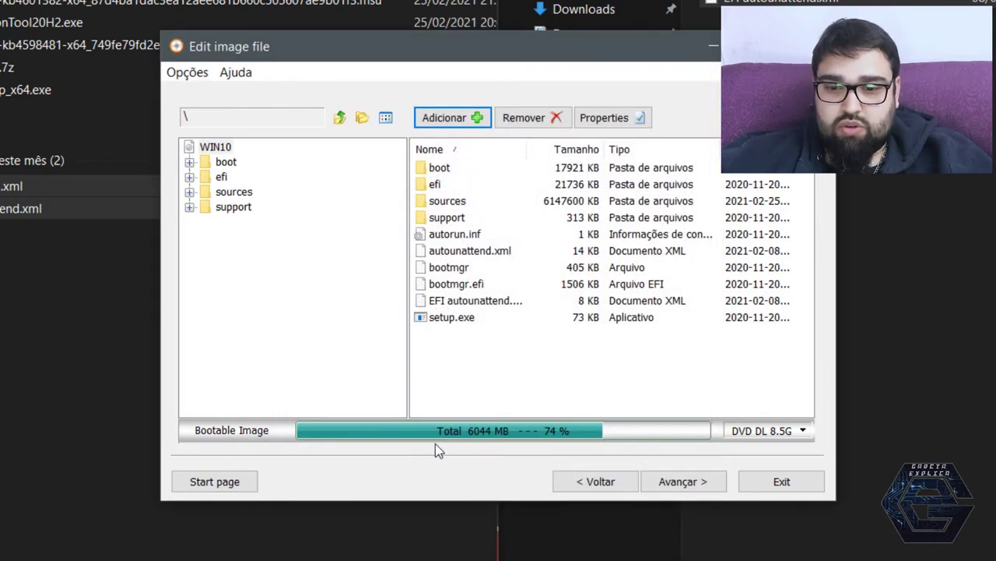
Set the destination image file to D:\ZZZ\Vuze\Windows ISO\win10.iso and start creating the ISO
click(685, 481)
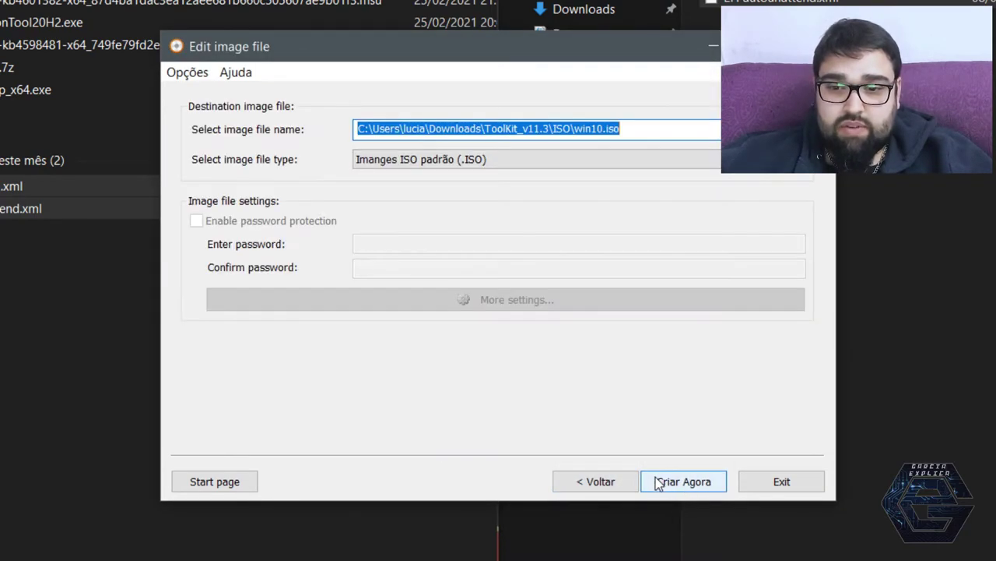
click(645, 128)
click(792, 129)
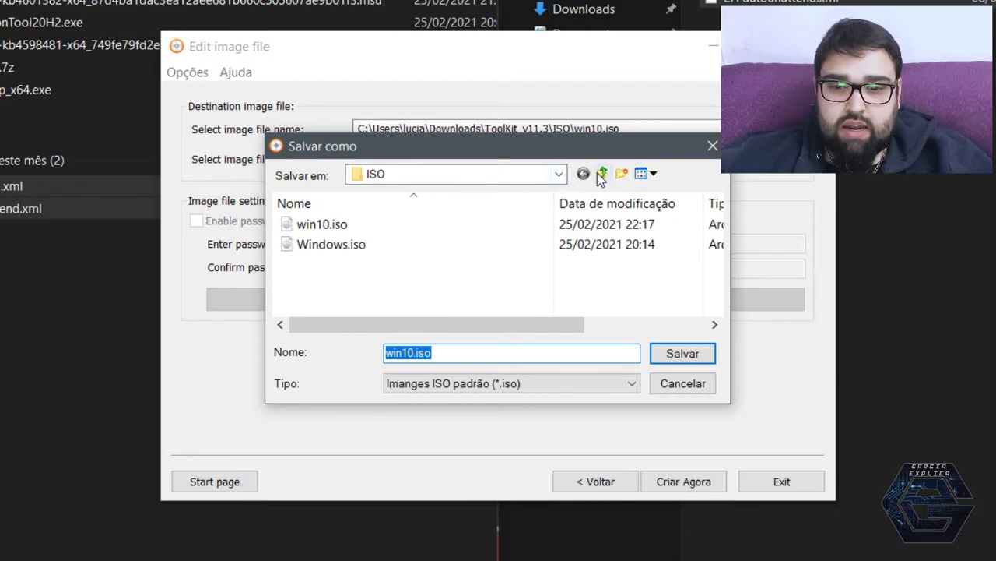
click(566, 181)
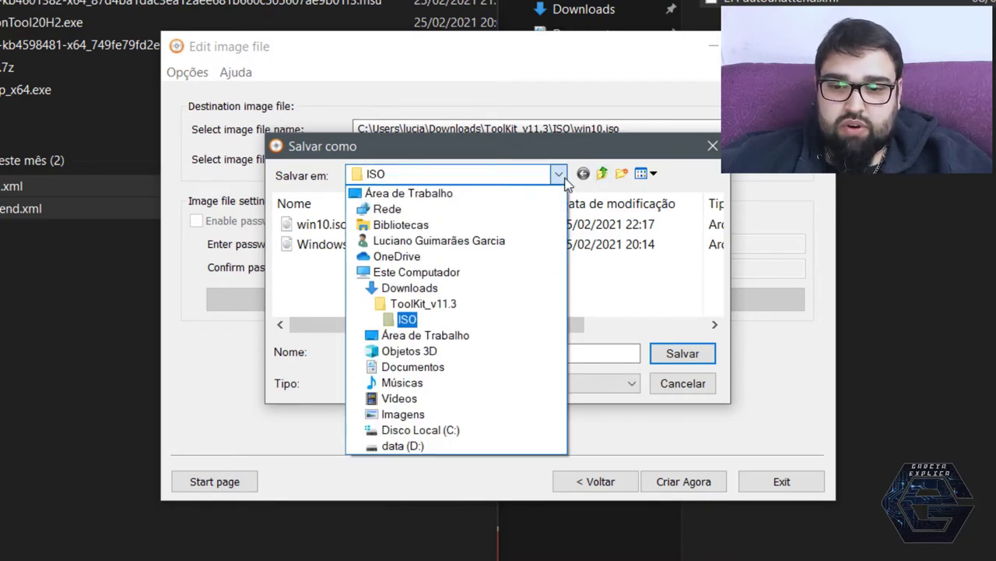
click(402, 445)
scroll(435, 280, down, 5)
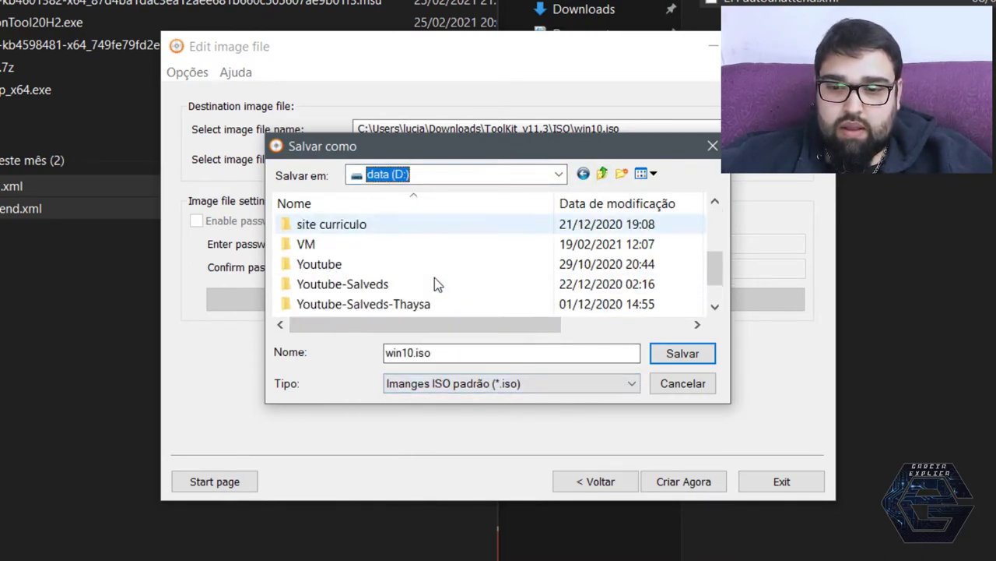
click(350, 305)
double_click(349, 303)
double_click(348, 285)
double_click(374, 244)
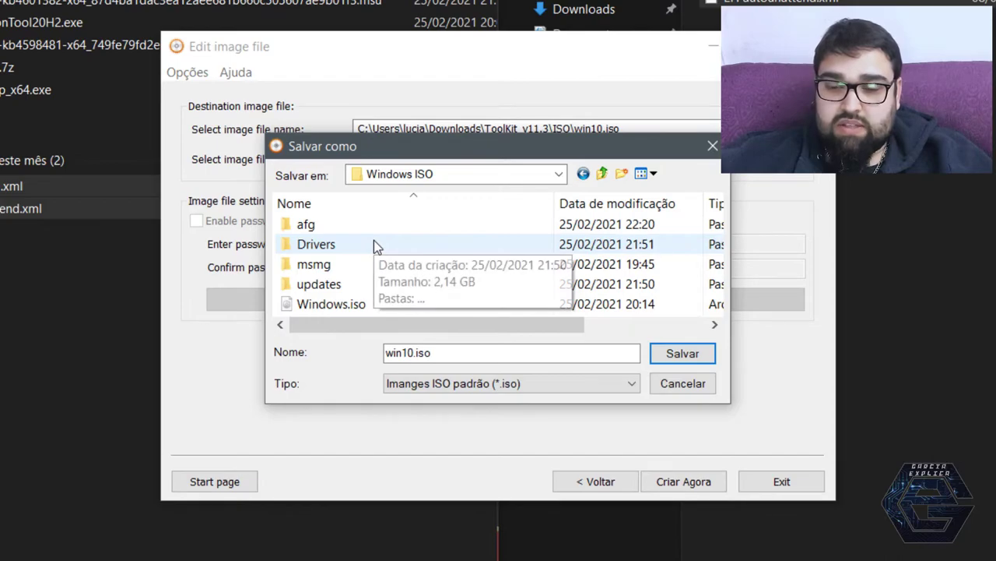
scroll(390, 289, right, 3)
scroll(393, 291, left, 3)
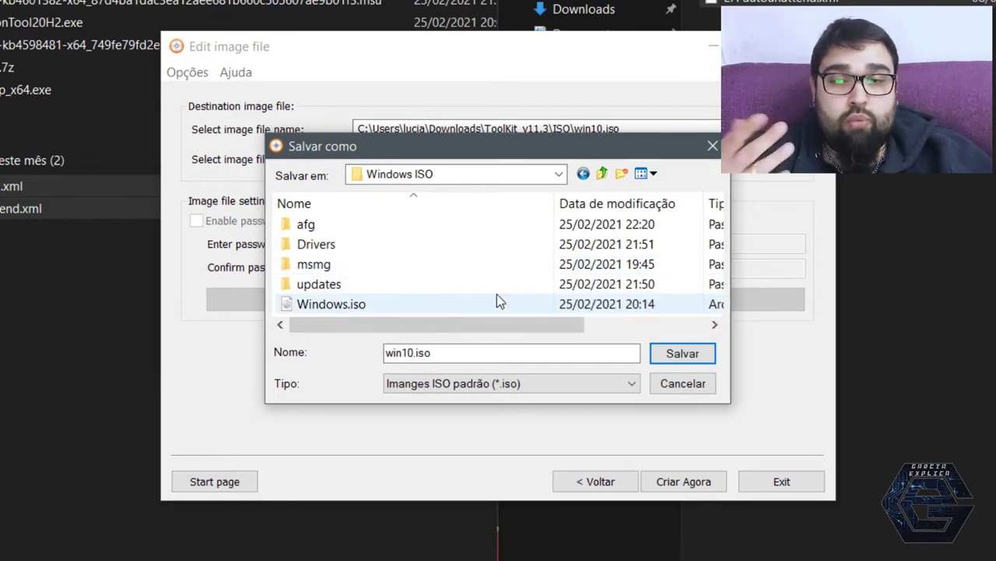
click(682, 355)
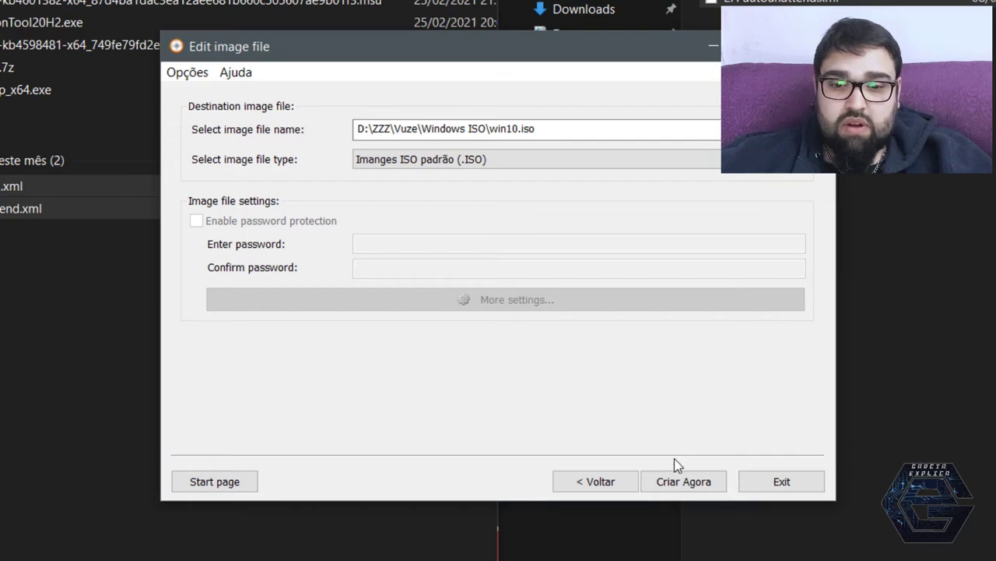
click(685, 480)
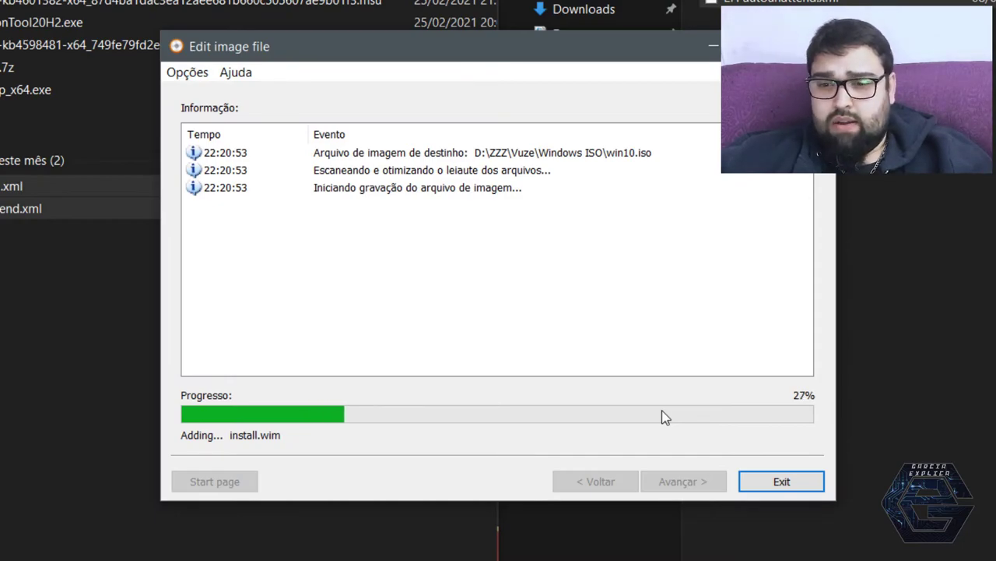
Check the drives' free space under Este Computador in File Explorer and return to the Downloads folder
click(58, 246)
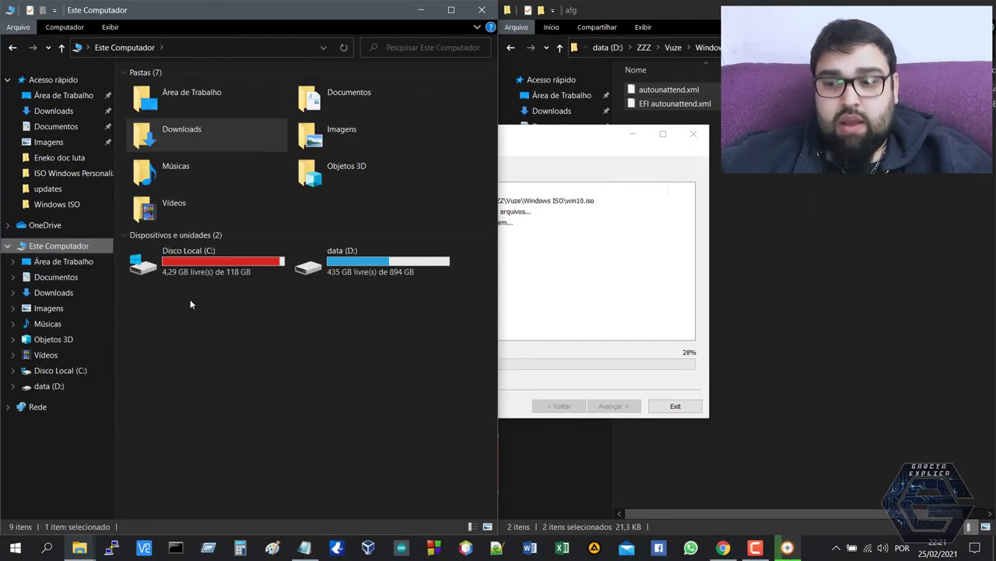
key(Return)
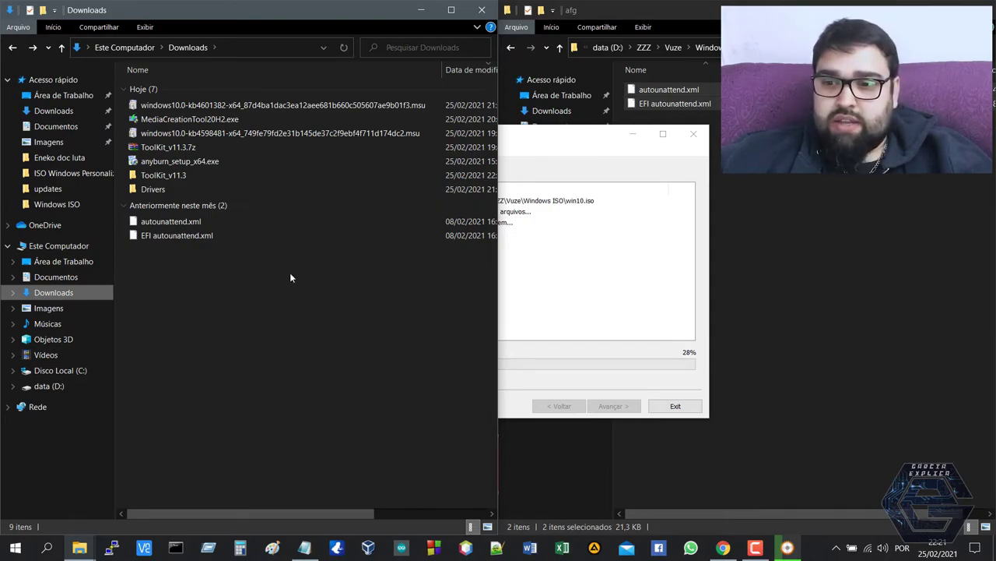
Look at win10.iso in the ISO folder of ToolKit_v11.3 and return to the ToolKit_v11.3 folder
double_click(184, 175)
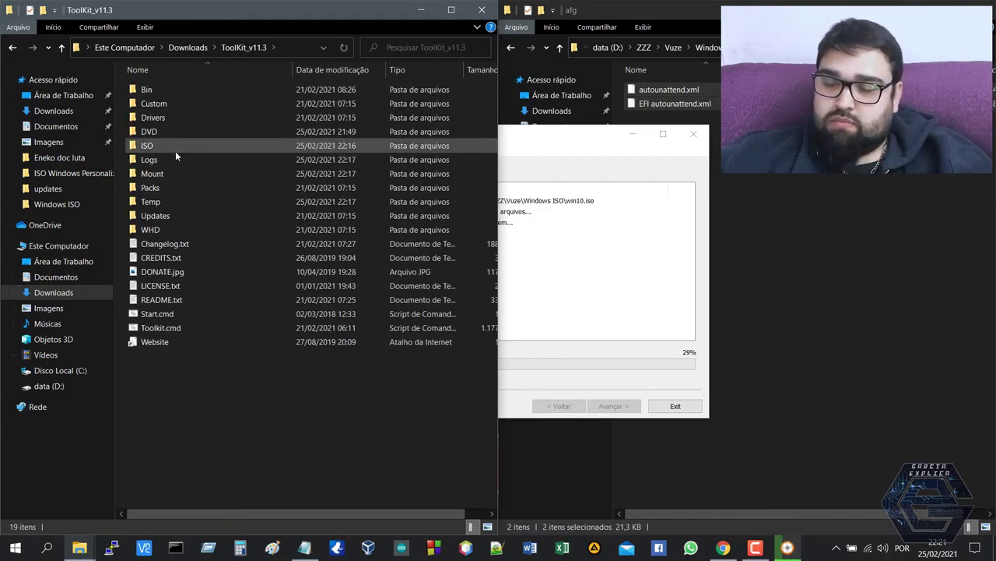
double_click(176, 147)
click(160, 91)
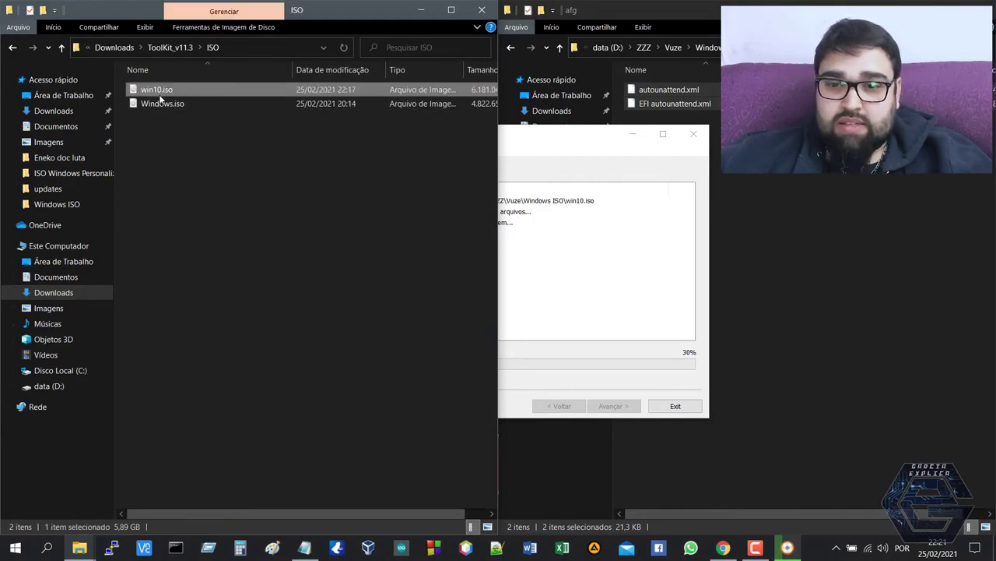
key(BackSpace)
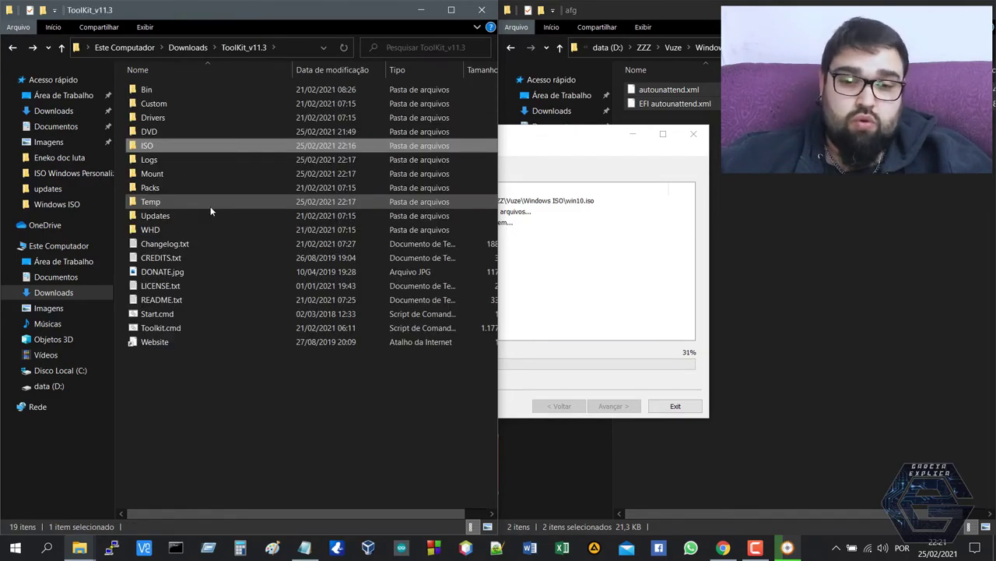
Check the image creation progress in AnyBurn and return from the afg folder to Windows ISO in File Explorer
click(530, 280)
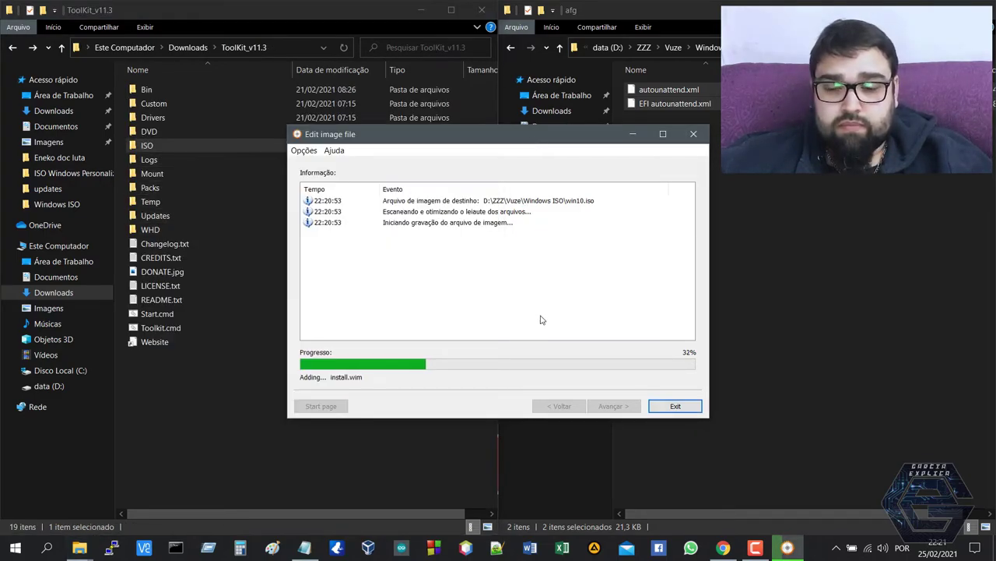
click(858, 273)
key(BackSpace)
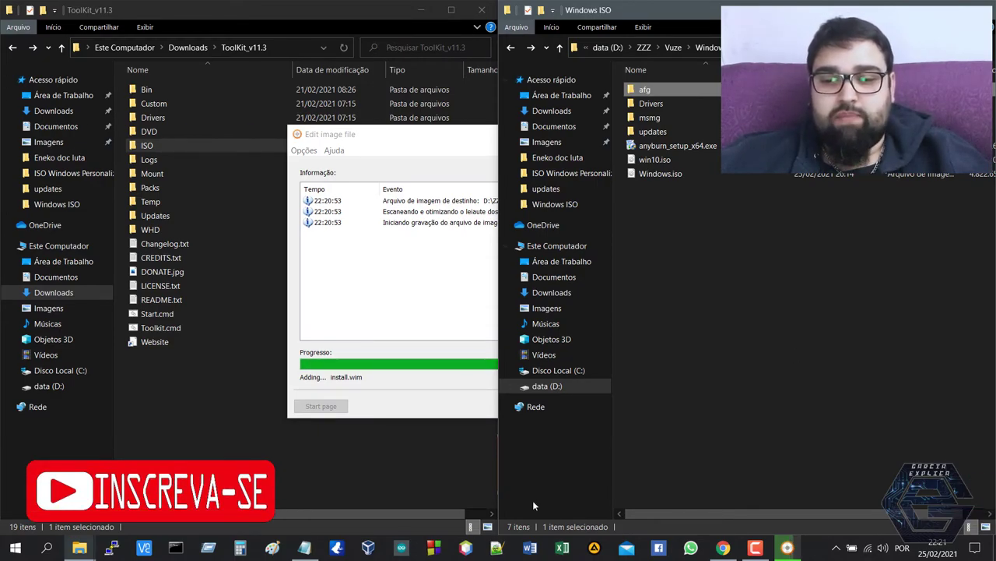
Move the AnyBurn window off the Windows ISO file list and exit AnyBurn once the image creation completes
click(444, 396)
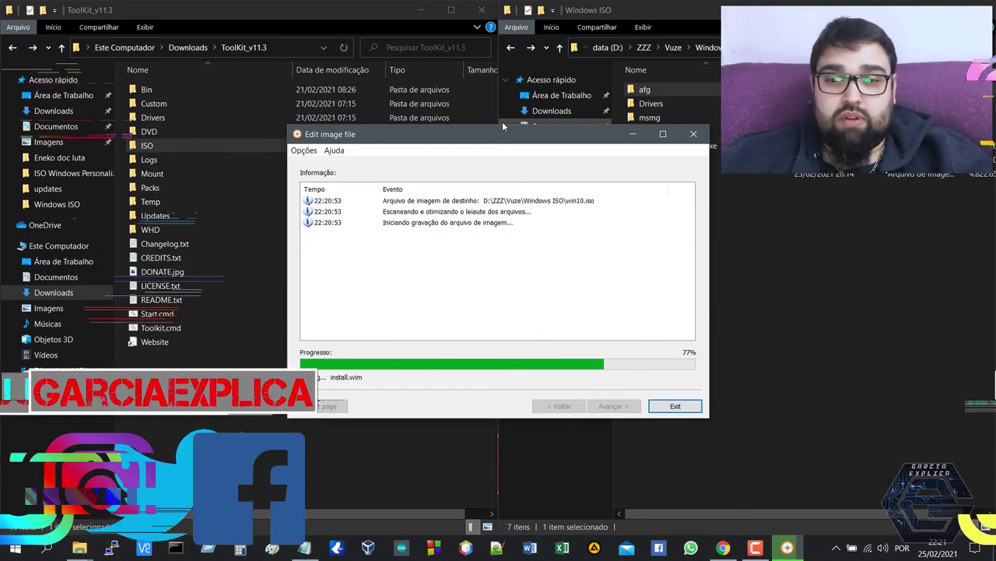
drag(498, 139, 330, 121)
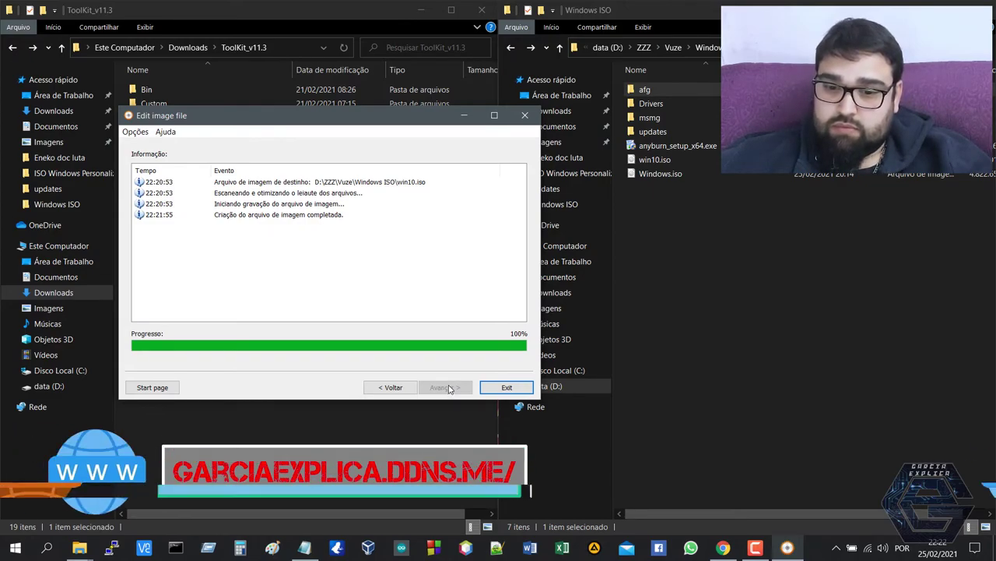
click(507, 388)
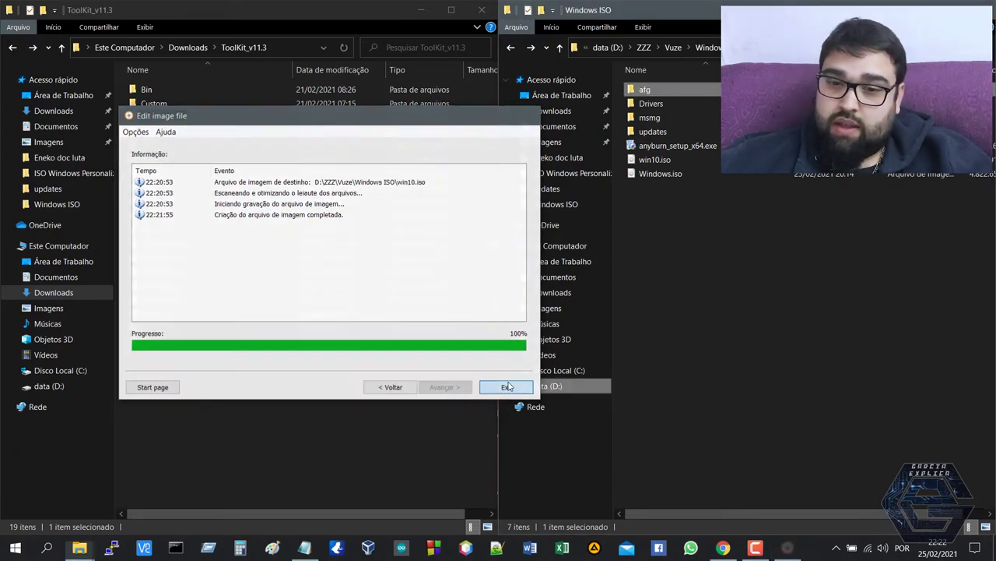
Mount win10.iso from the Windows ISO folder as a virtual DVD drive
click(660, 159)
right_click(661, 159)
click(671, 161)
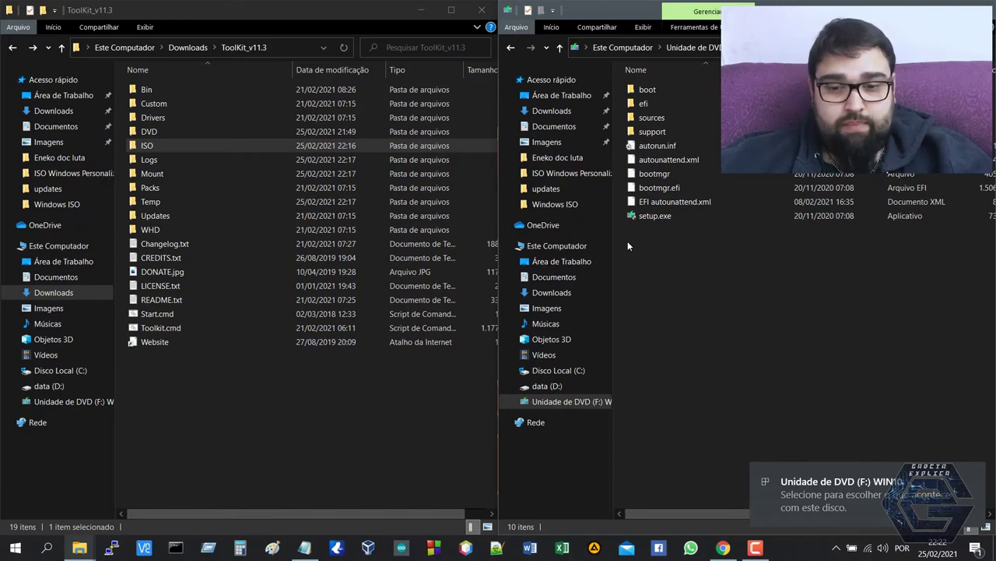
Check the mounted image's root for EFI autounattend.xml and autounattend.xml
click(674, 202)
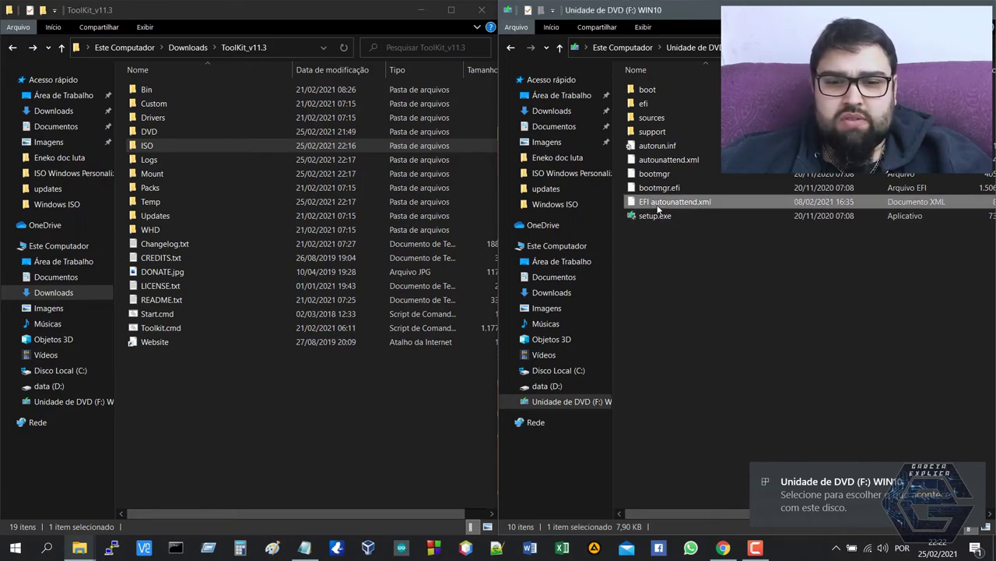
click(669, 160)
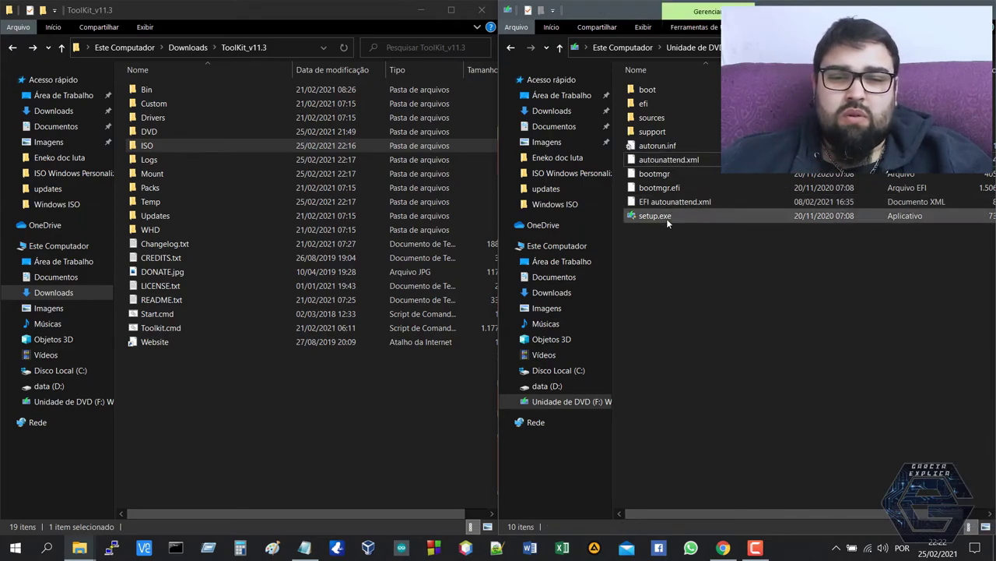
click(668, 204)
click(667, 161)
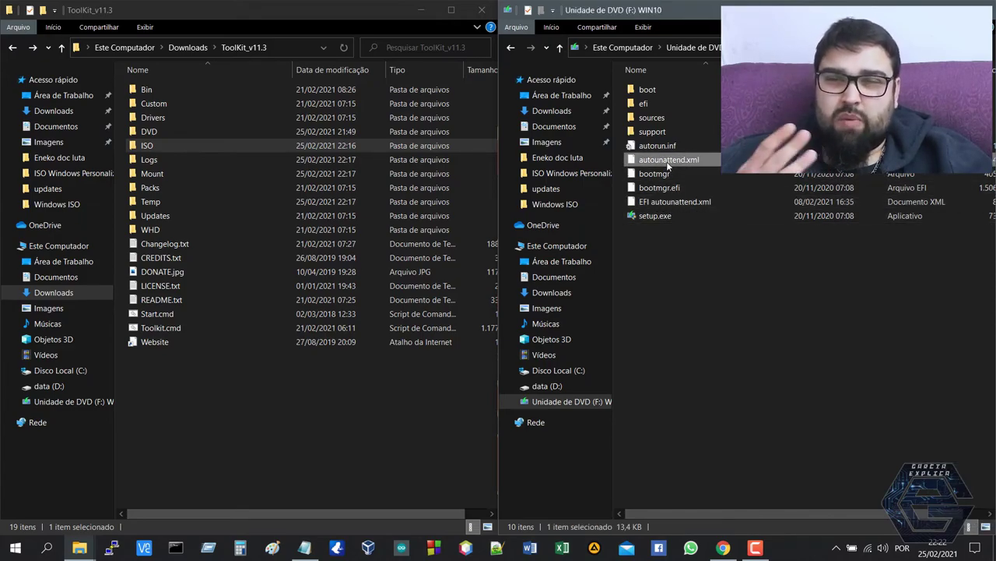
click(664, 203)
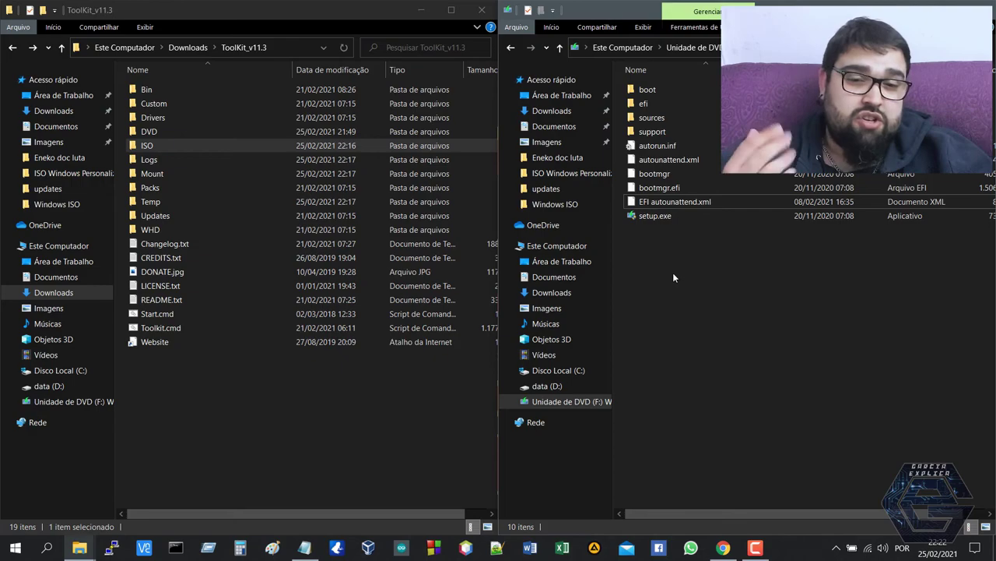
click(671, 162)
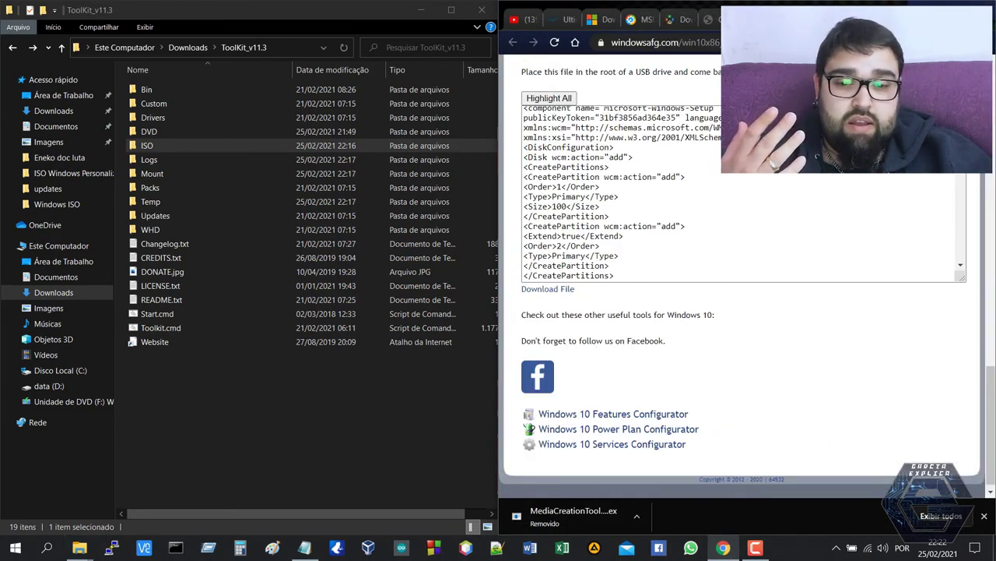
Review the generated answer file and its partition, user account and general settings on the Windows Answer File Generator page in Chrome
scroll(748, 177, up, 10)
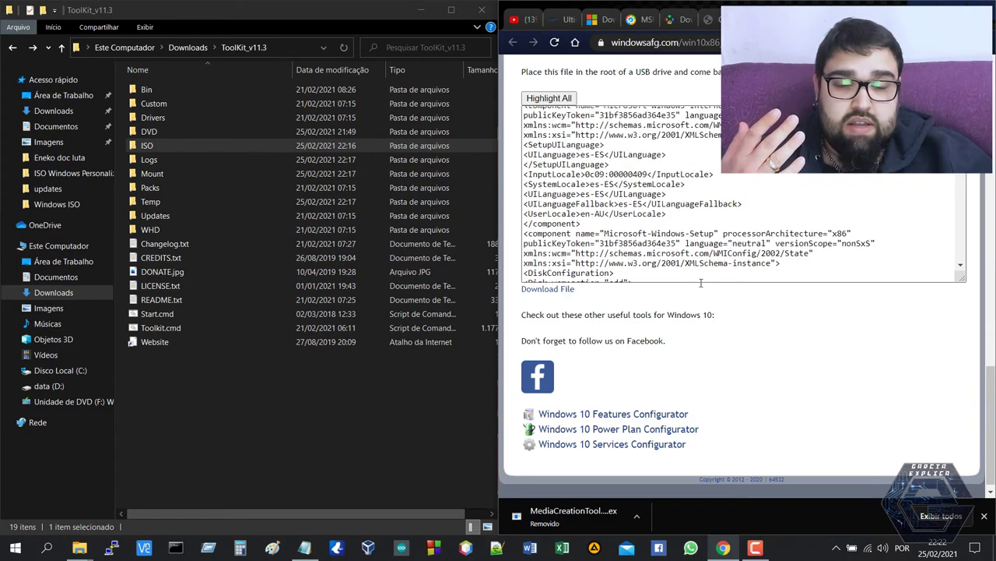
scroll(812, 174, up, 15)
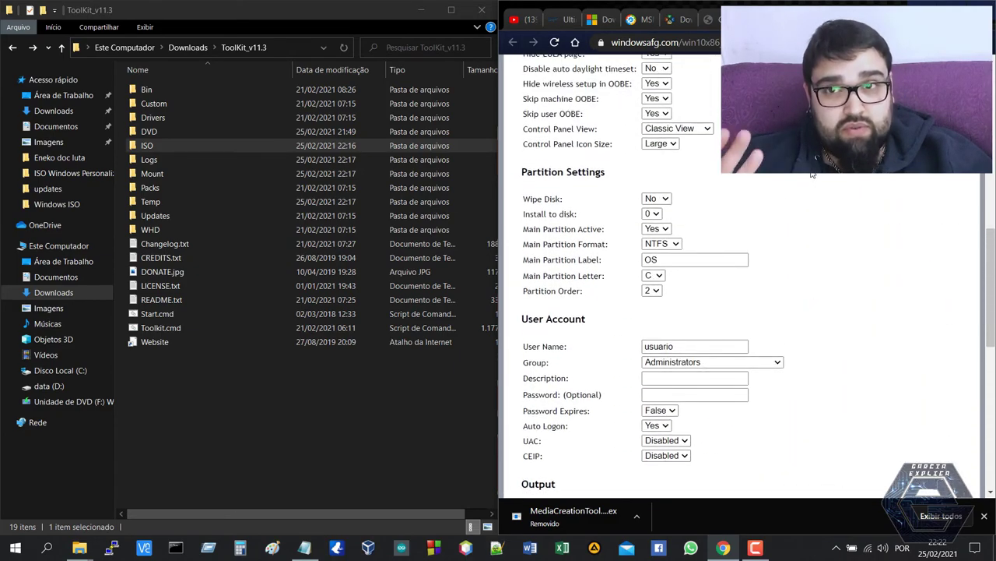
scroll(812, 175, up, 5)
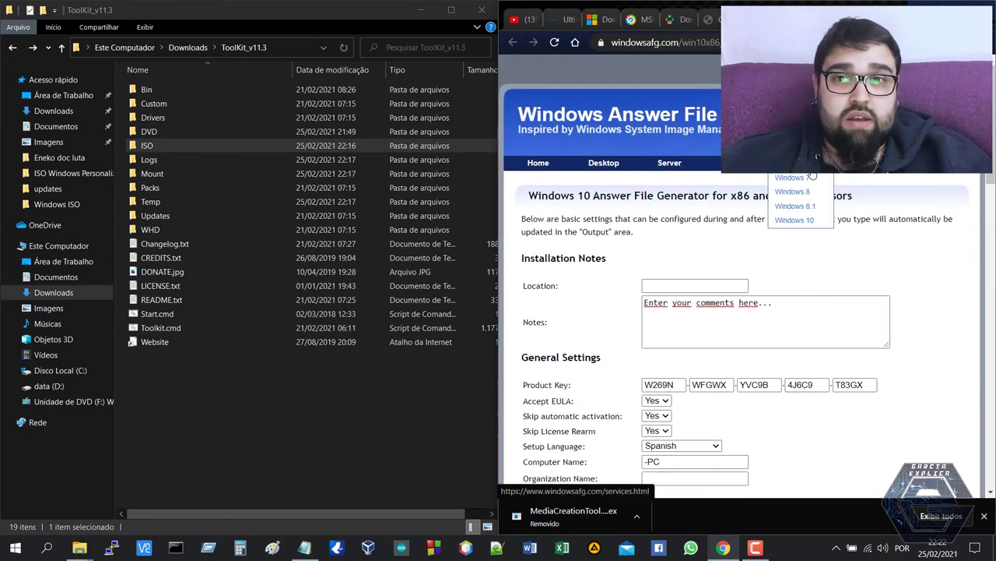
scroll(812, 175, down, 1)
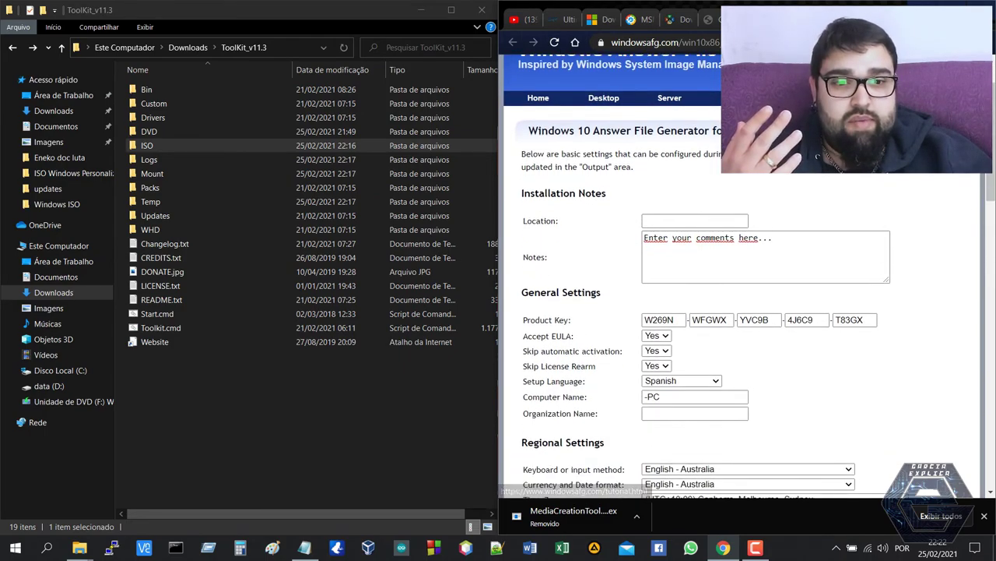
Switch back to File Explorer and select both EFI autounattend.xml and autounattend.xml in the mounted DVD drive
key(alt+Tab)
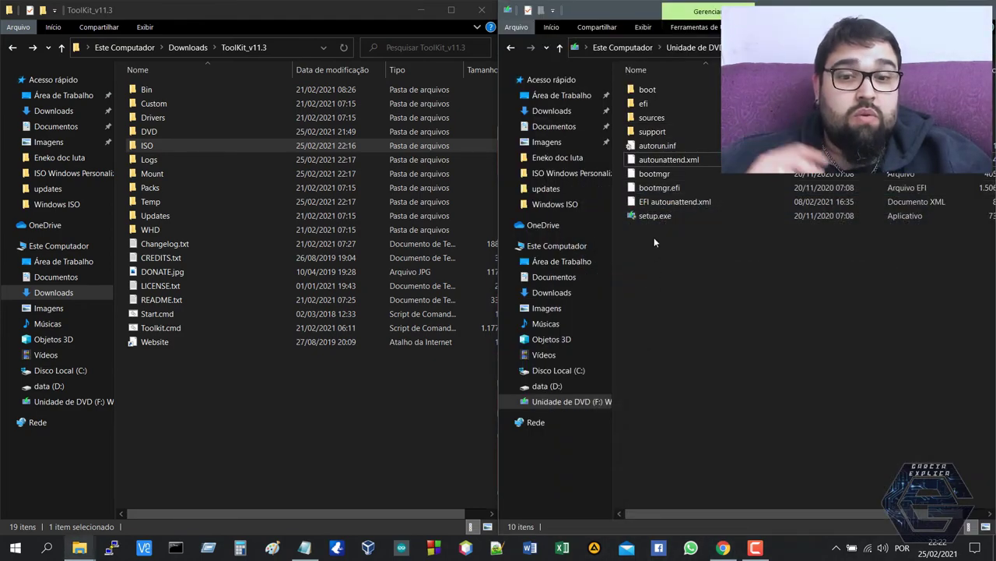
click(669, 206)
ctrl+click(673, 160)
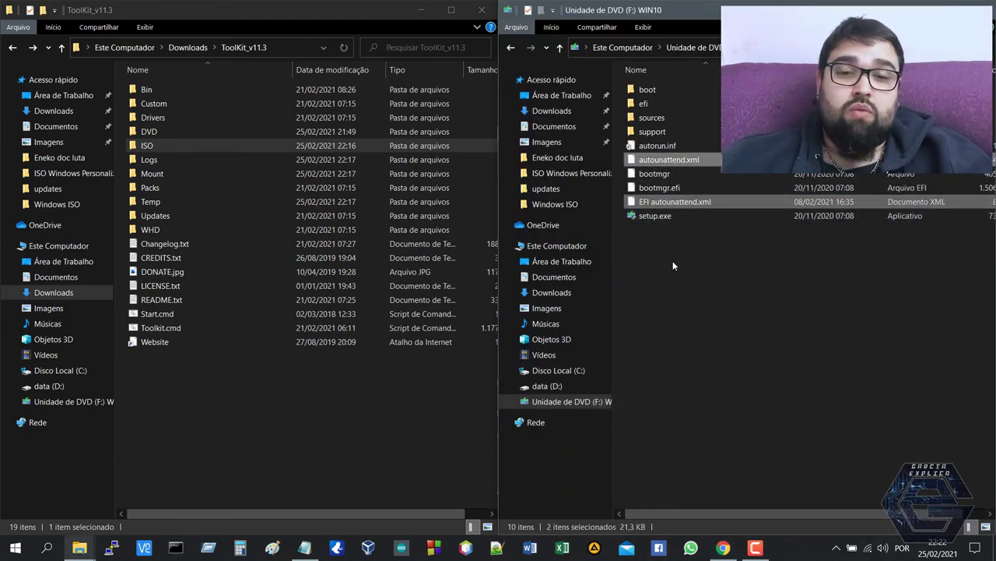